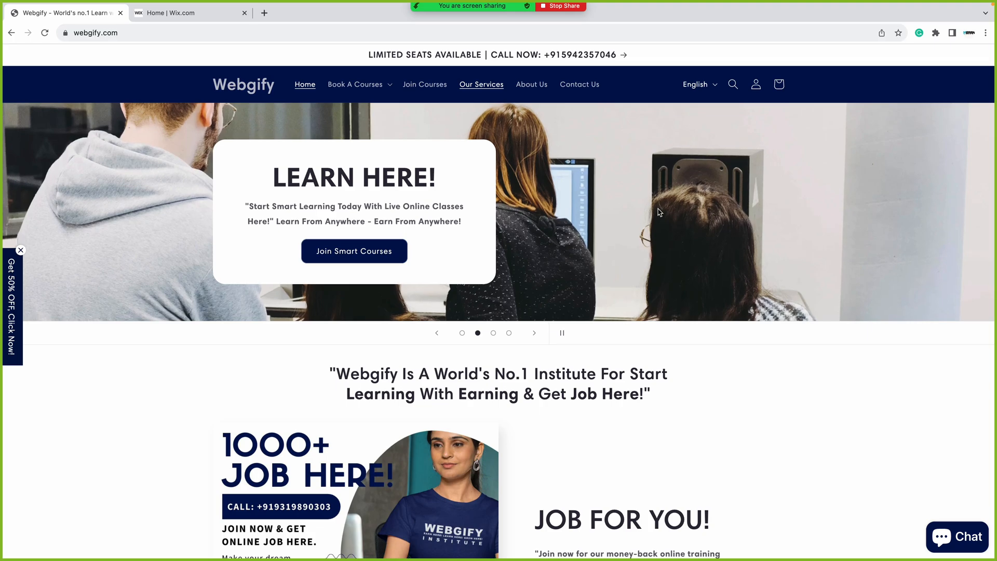
- Switch to the Wix store dashboard and start designing the site through its quick access options
{"action": "left_click", "coordinate": [191, 14]}
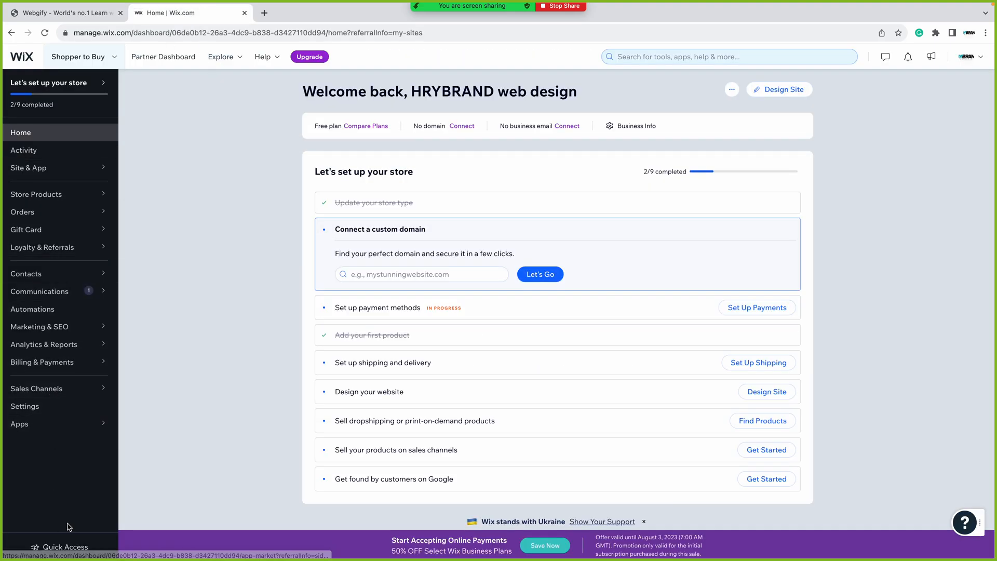
{"action": "left_click", "coordinate": [65, 547]}
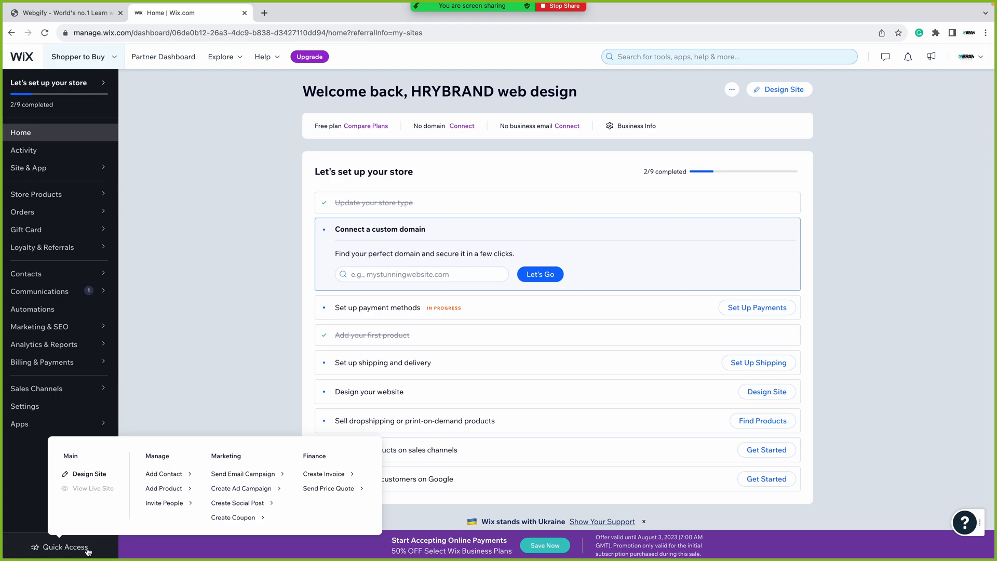
{"action": "left_click", "coordinate": [98, 478]}
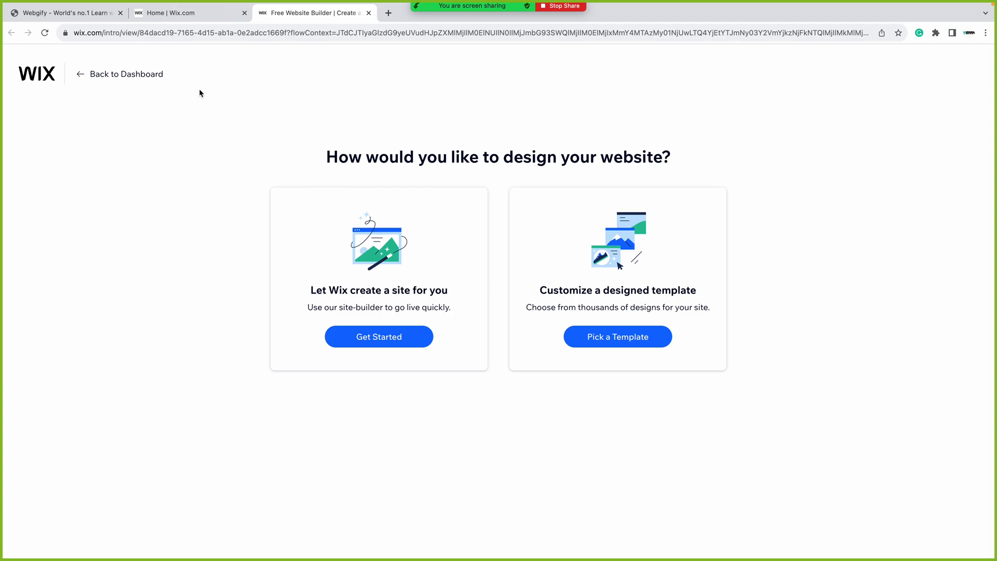
{"action": "left_click", "coordinate": [191, 17]}
{"action": "left_click", "coordinate": [73, 546]}
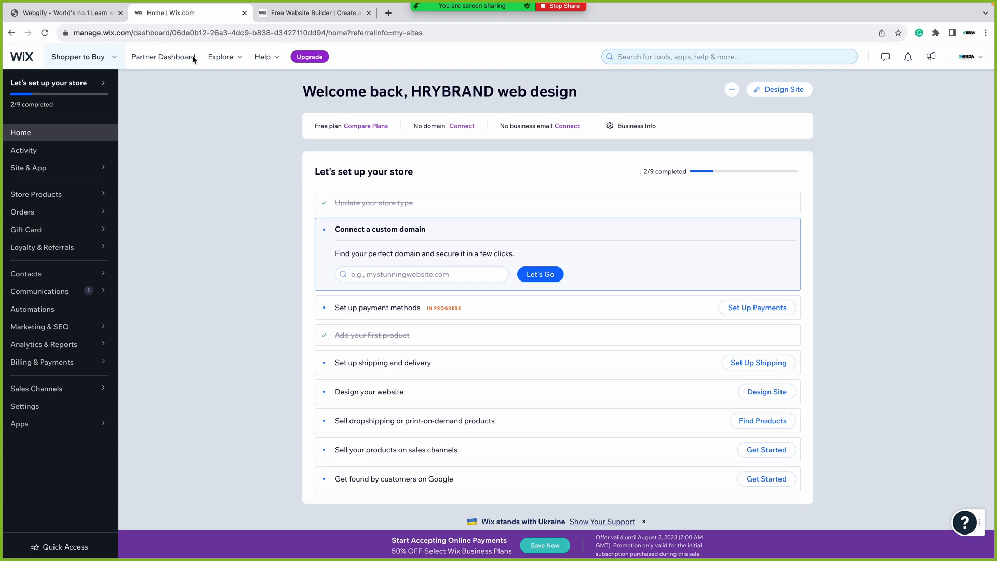
{"action": "left_click", "coordinate": [314, 12]}
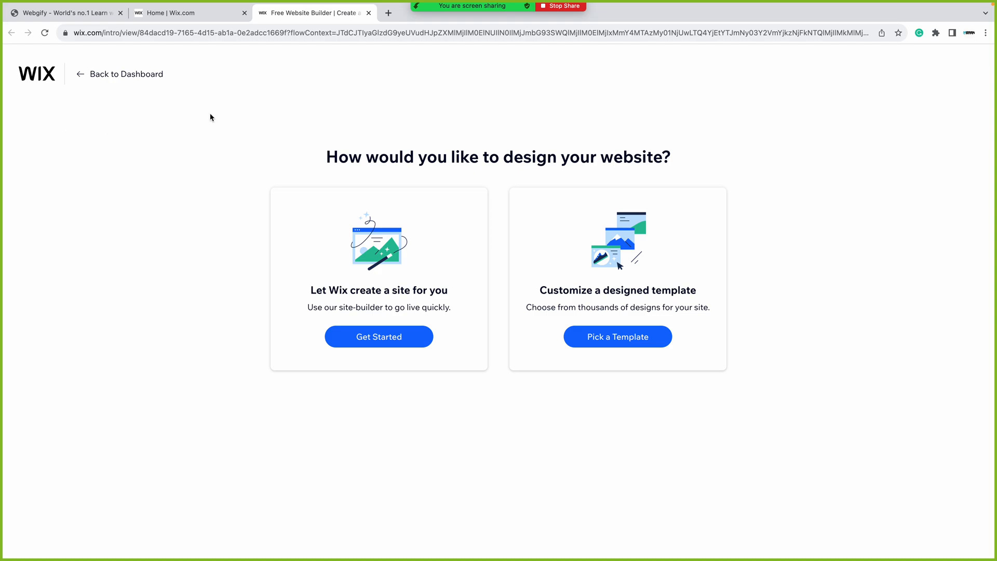
- Choose to customize a designed template so that the website template gallery opens
{"action": "left_click_drag", "start_coordinate": [326, 159], "coordinate": [719, 170]}
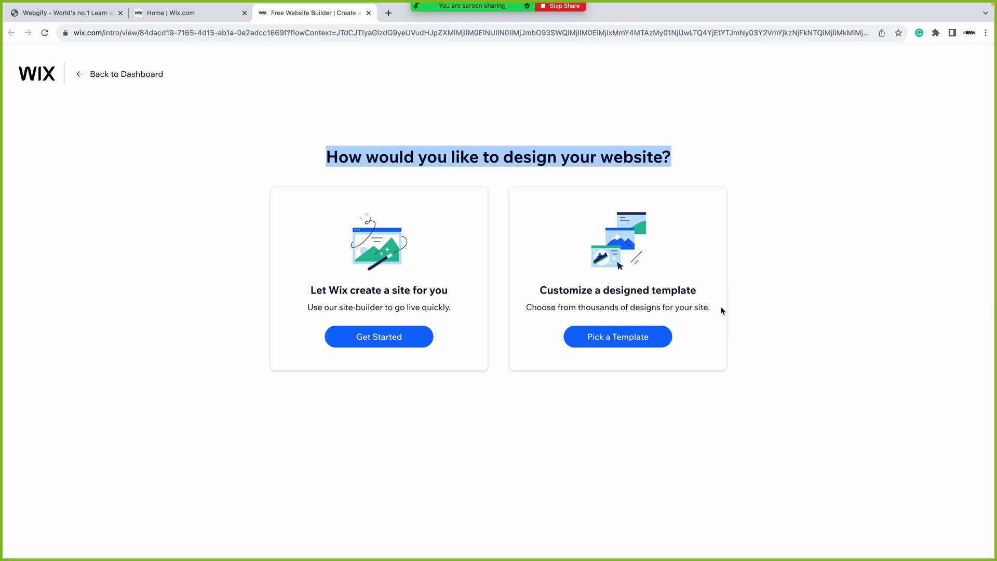
{"action": "right_click", "coordinate": [603, 338]}
{"action": "left_click", "coordinate": [600, 339]}
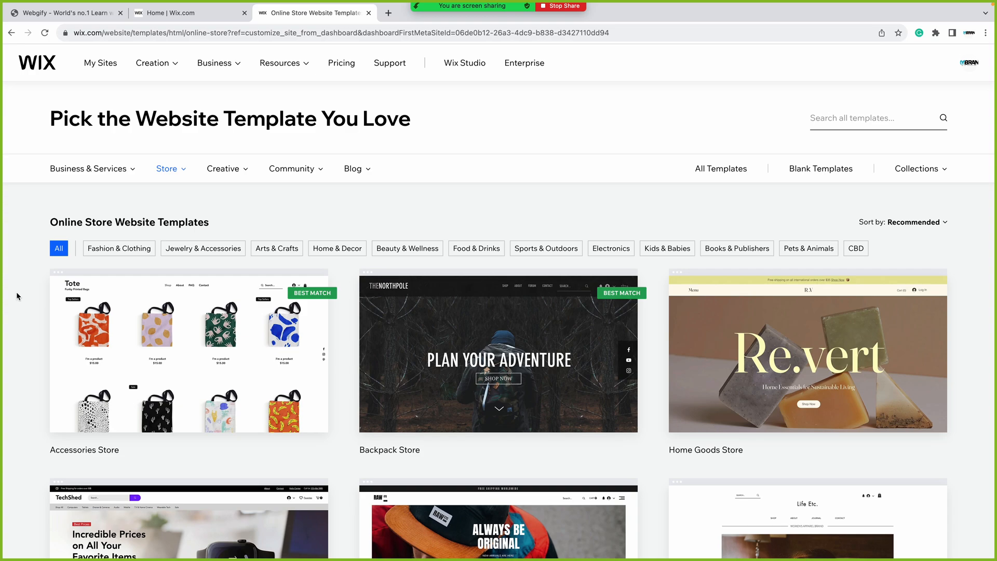
{"action": "mouse_move", "coordinate": [98, 171]}
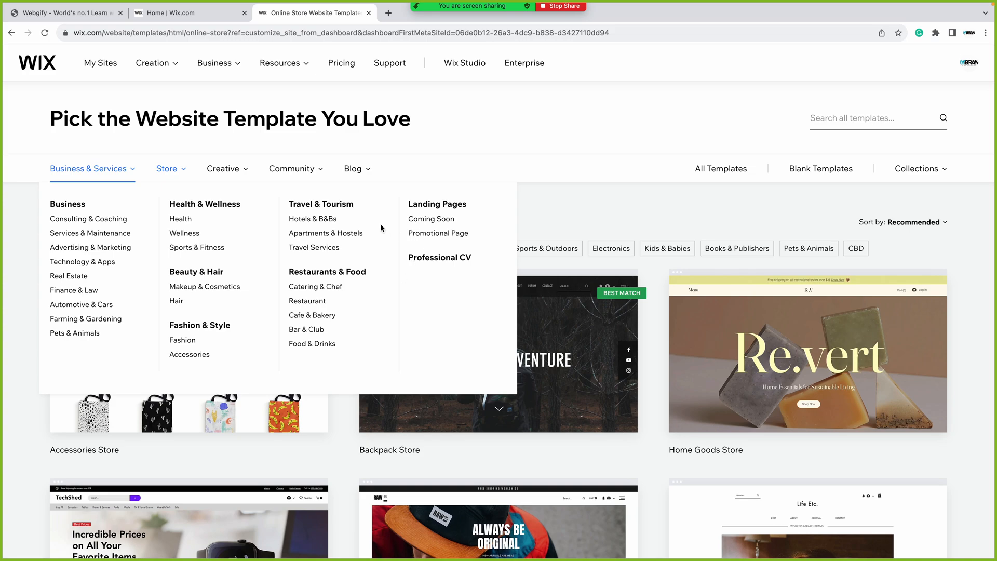
{"action": "mouse_move", "coordinate": [175, 172]}
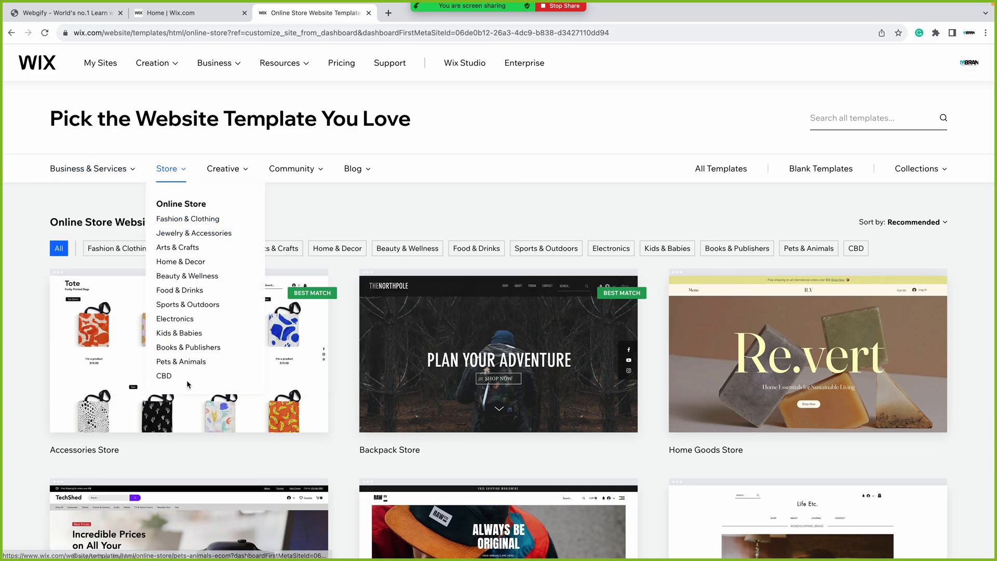
{"action": "mouse_move", "coordinate": [223, 167]}
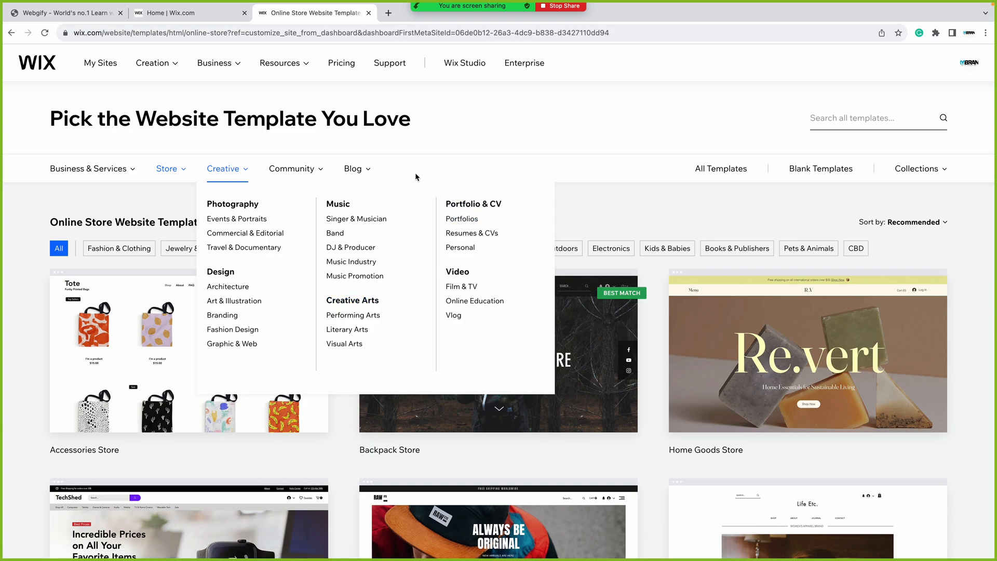
{"action": "mouse_move", "coordinate": [282, 172]}
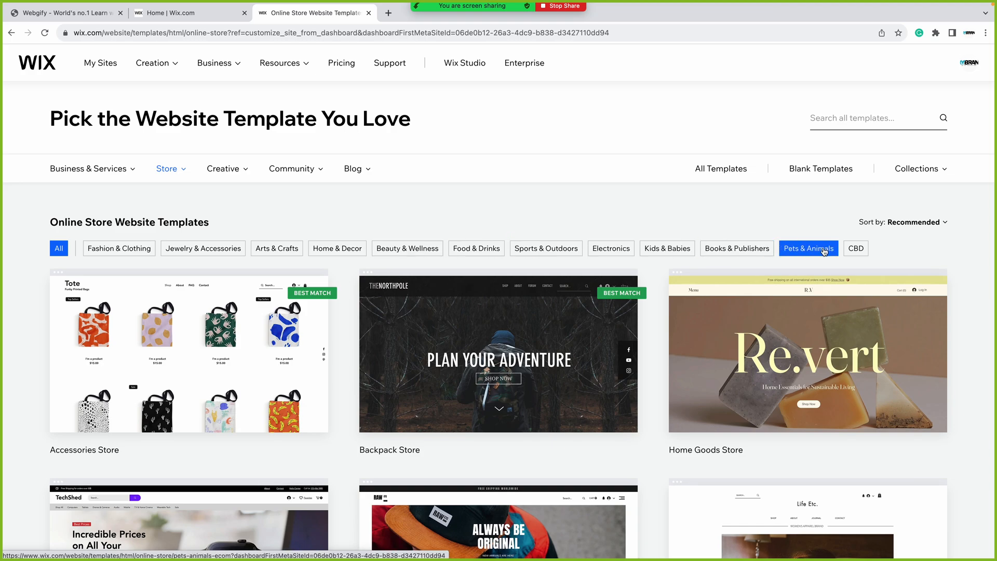
- Filter the online store templates by Fashion & Clothing and look through the designs offered
{"action": "left_click", "coordinate": [134, 252]}
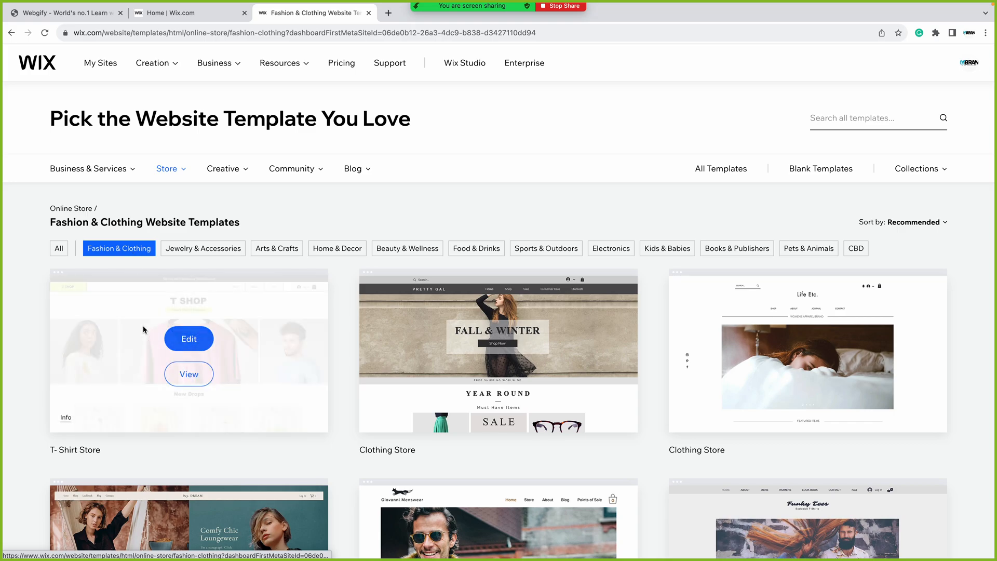
{"action": "mouse_move", "coordinate": [144, 328]}
{"action": "scroll", "coordinate": [143, 328], "scroll_direction": "down", "scroll_amount": 12}
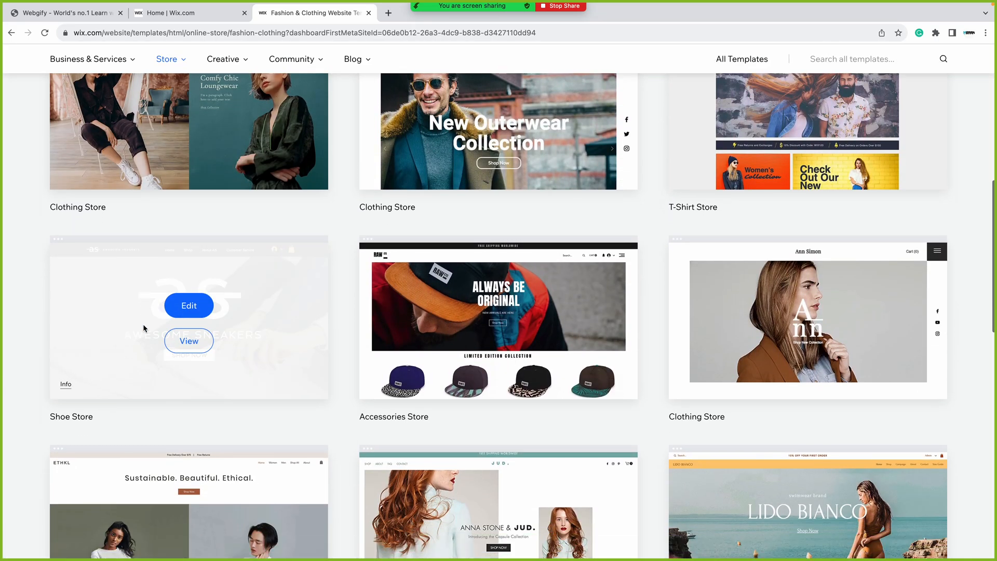
{"action": "scroll", "coordinate": [143, 328], "scroll_direction": "down", "scroll_amount": 5}
{"action": "scroll", "coordinate": [143, 327], "scroll_direction": "up", "scroll_amount": 12}
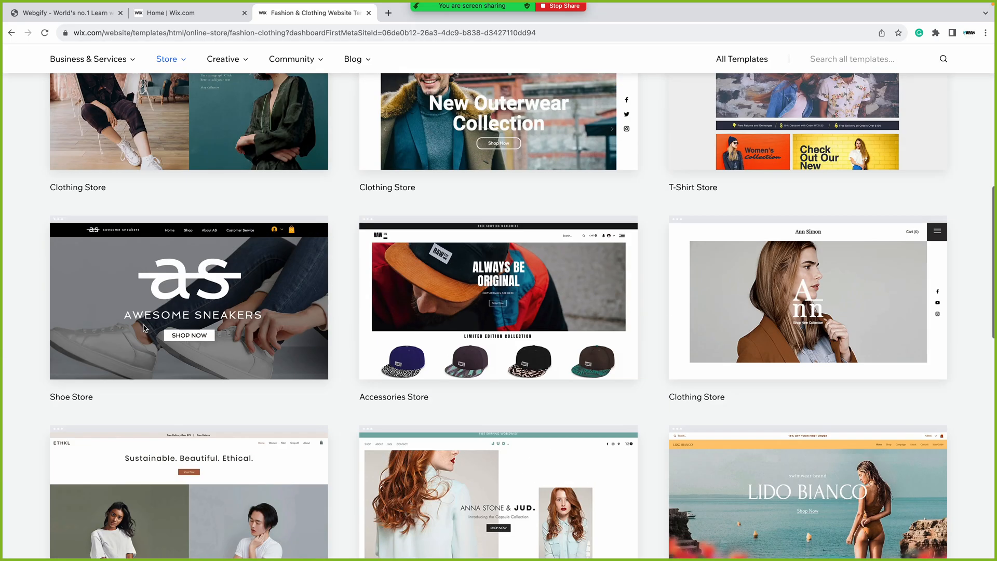
{"action": "scroll", "coordinate": [143, 328], "scroll_direction": "up", "scroll_amount": 5}
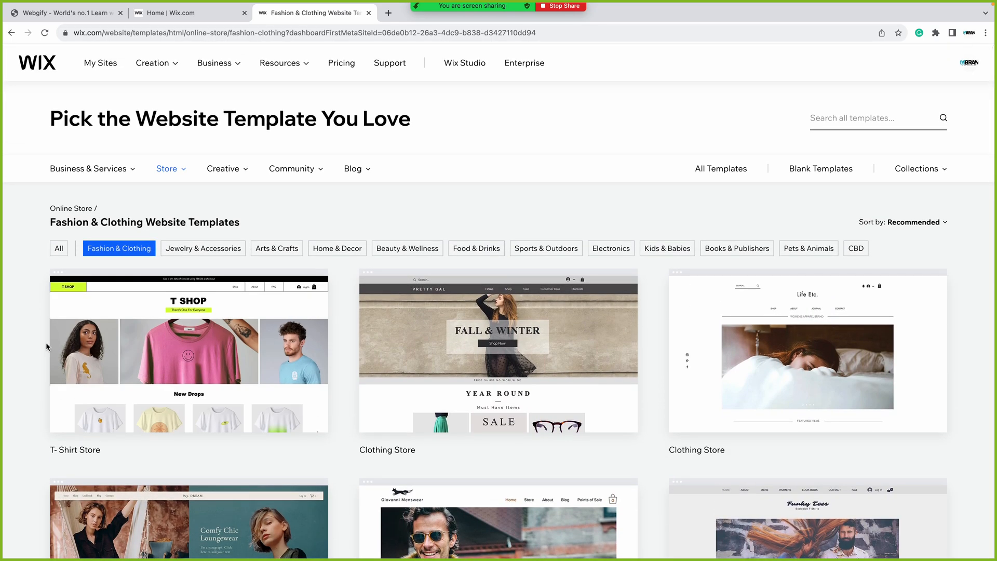
- Open the preview of the T-Shirt Store template and dismiss the prompt to edit the site
{"action": "mouse_move", "coordinate": [189, 352]}
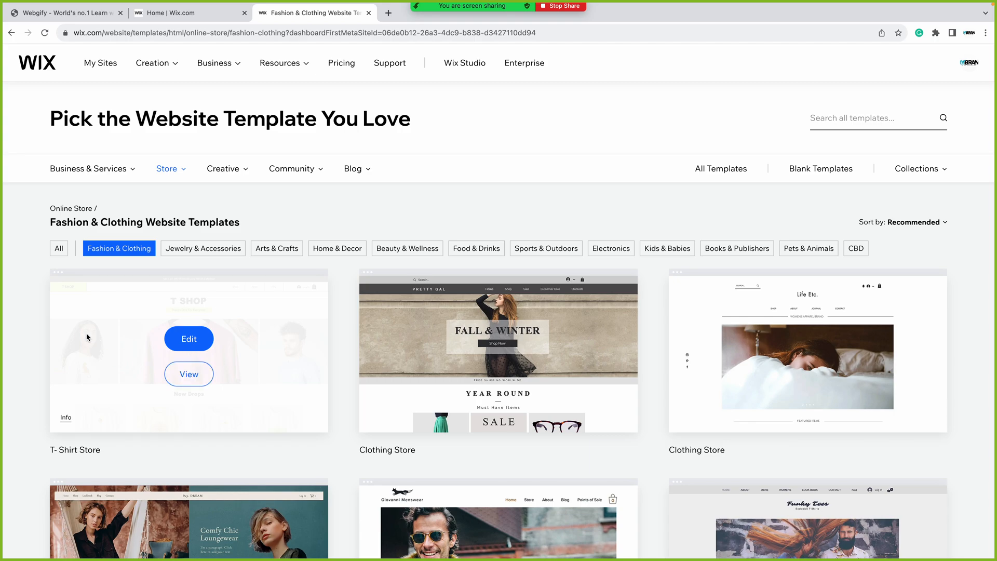
{"action": "left_click", "coordinate": [188, 375]}
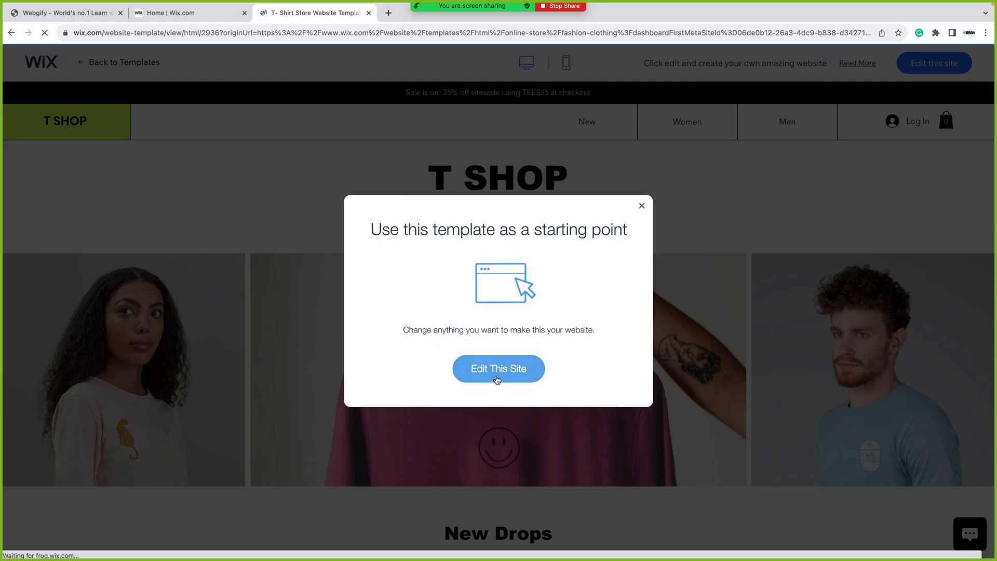
{"action": "left_click", "coordinate": [642, 207]}
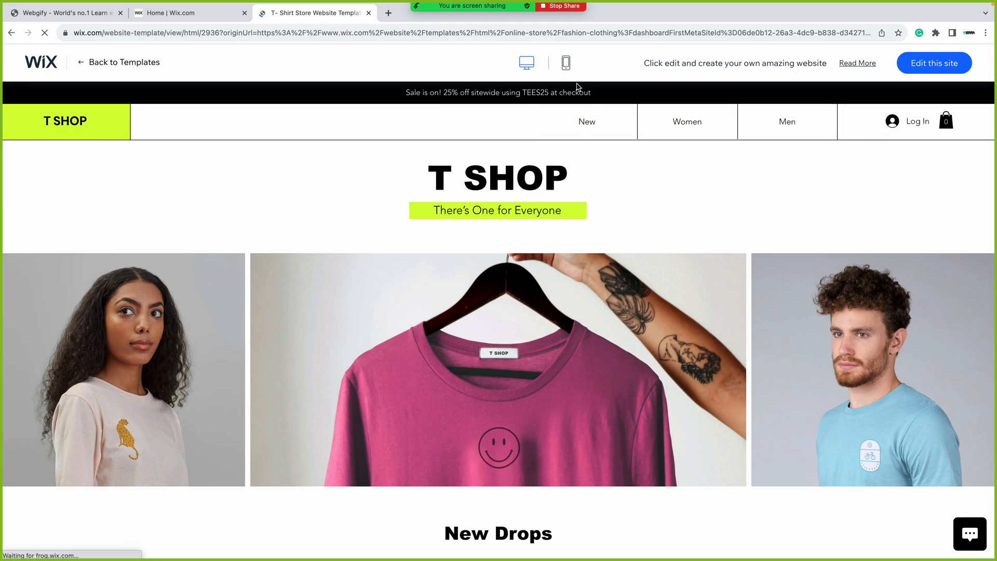
- Examine the T Shop home page in desktop view, from the header and New Drops products through the sale section to the footer
{"action": "scroll", "coordinate": [508, 246], "scroll_direction": "down", "scroll_amount": 3}
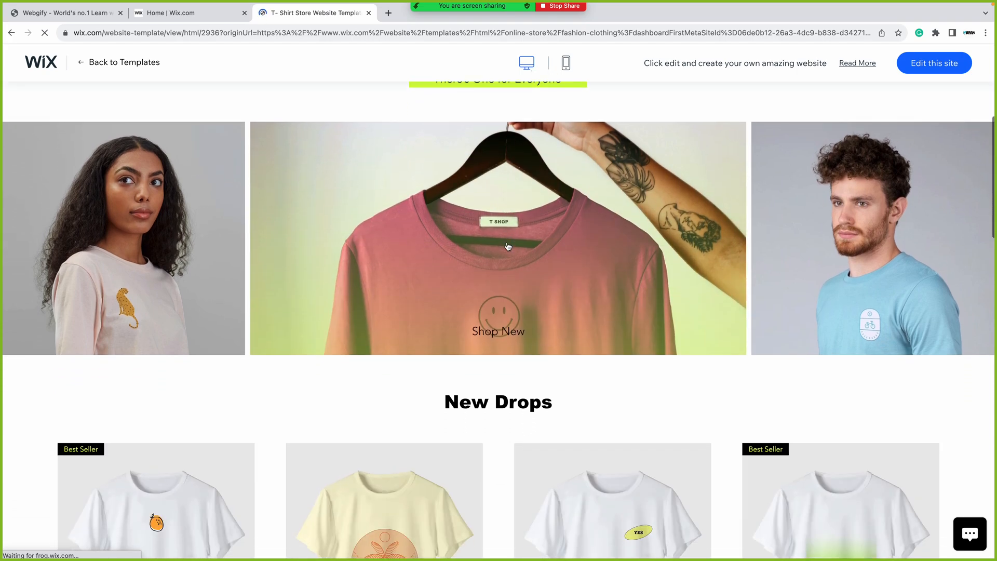
{"action": "scroll", "coordinate": [519, 202], "scroll_direction": "down", "scroll_amount": 10}
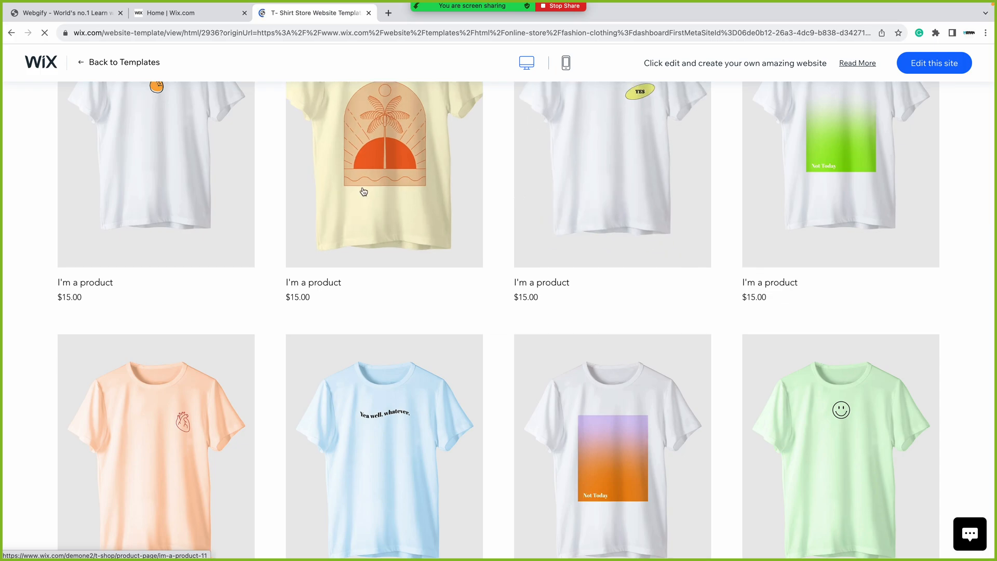
{"action": "scroll", "coordinate": [312, 208], "scroll_direction": "up", "scroll_amount": 2}
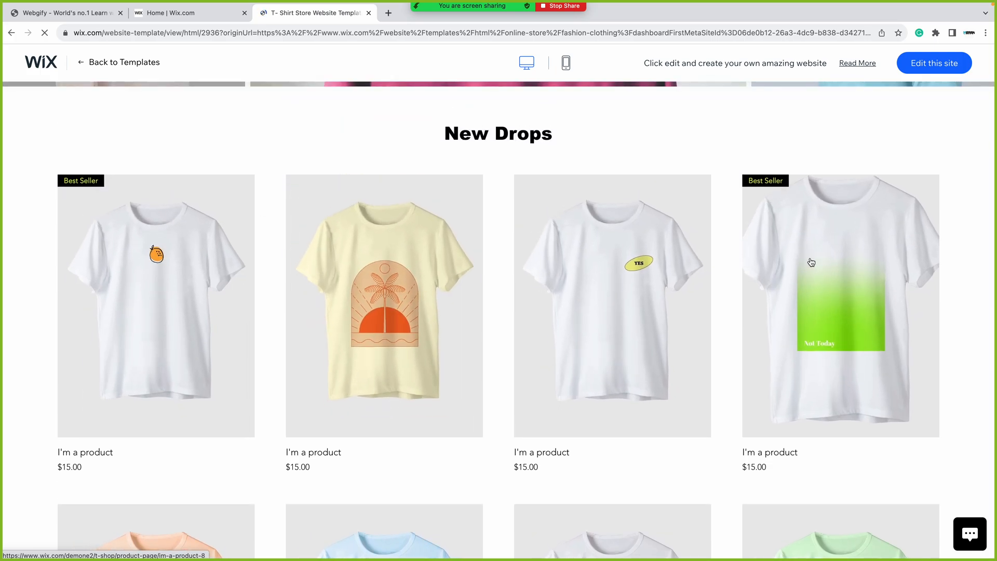
{"action": "scroll", "coordinate": [703, 252], "scroll_direction": "down", "scroll_amount": 3}
{"action": "scroll", "coordinate": [704, 252], "scroll_direction": "up", "scroll_amount": 5}
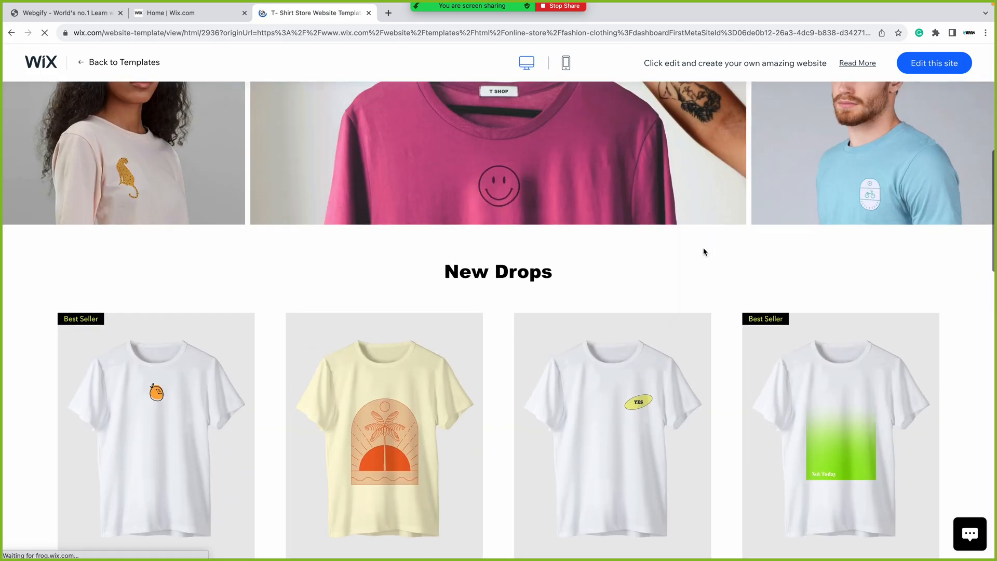
{"action": "scroll", "coordinate": [752, 312], "scroll_direction": "down", "scroll_amount": 4}
{"action": "scroll", "coordinate": [751, 312], "scroll_direction": "down", "scroll_amount": 2}
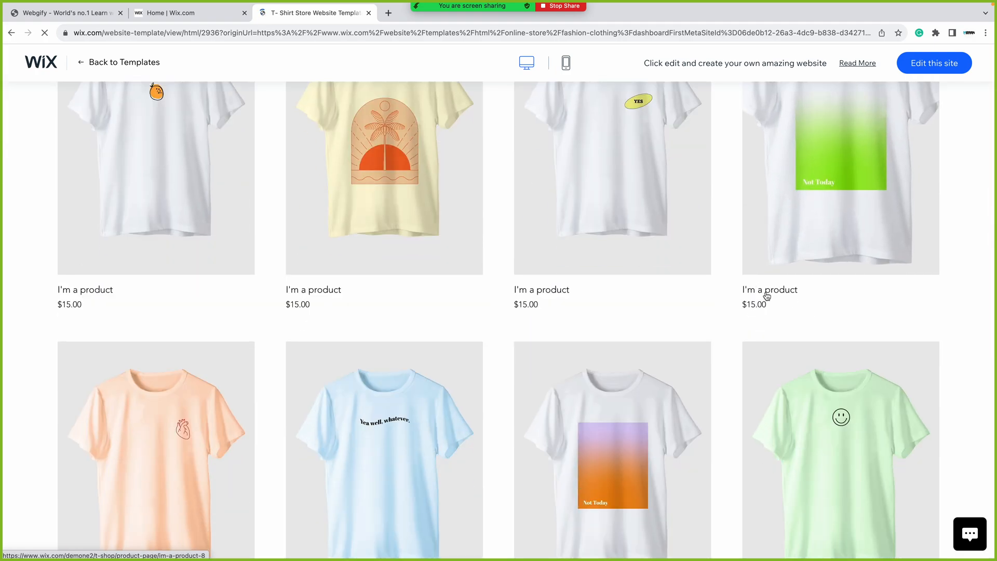
{"action": "scroll", "coordinate": [753, 309], "scroll_direction": "down", "scroll_amount": 8}
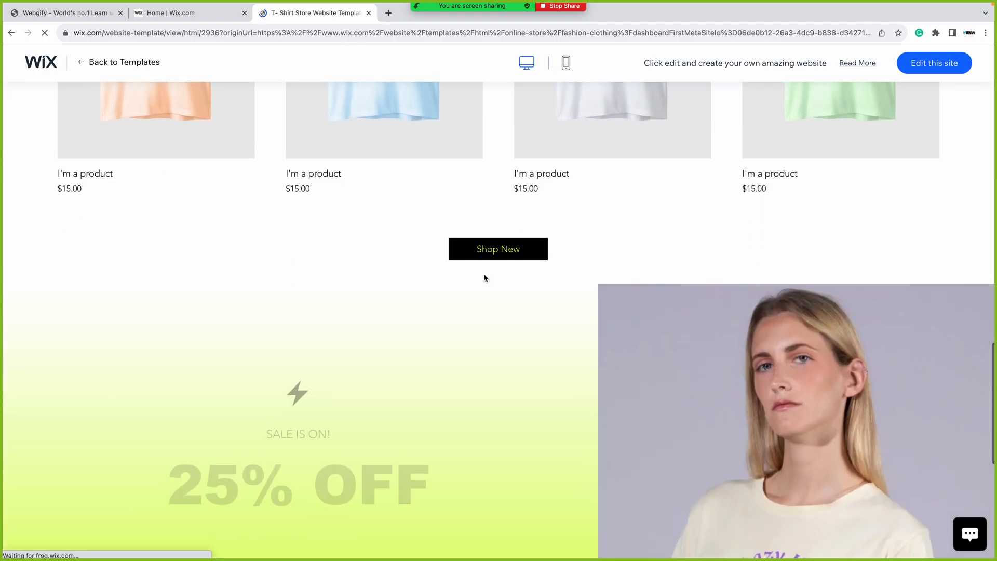
{"action": "scroll", "coordinate": [501, 246], "scroll_direction": "down", "scroll_amount": 5}
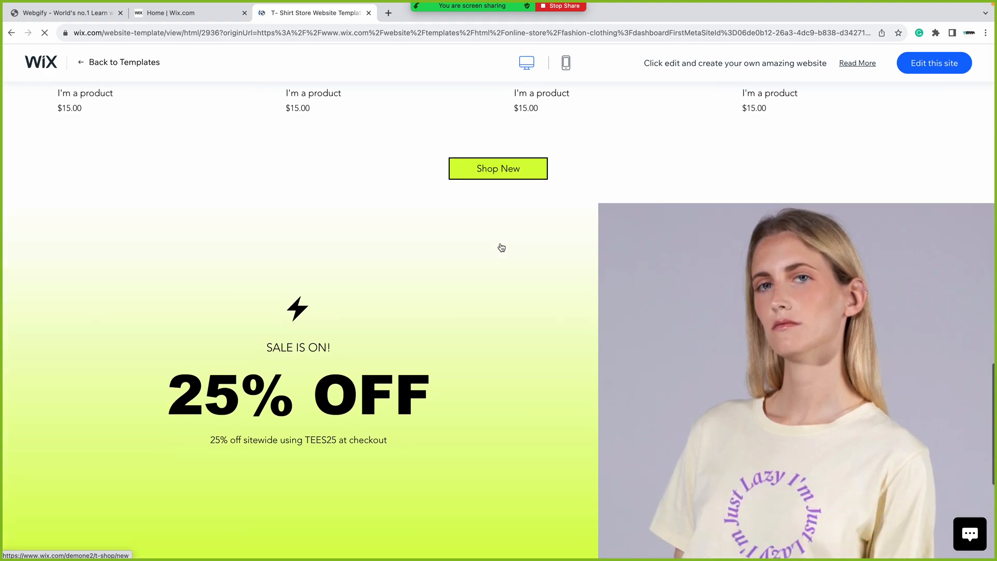
{"action": "scroll", "coordinate": [498, 235], "scroll_direction": "up", "scroll_amount": 1}
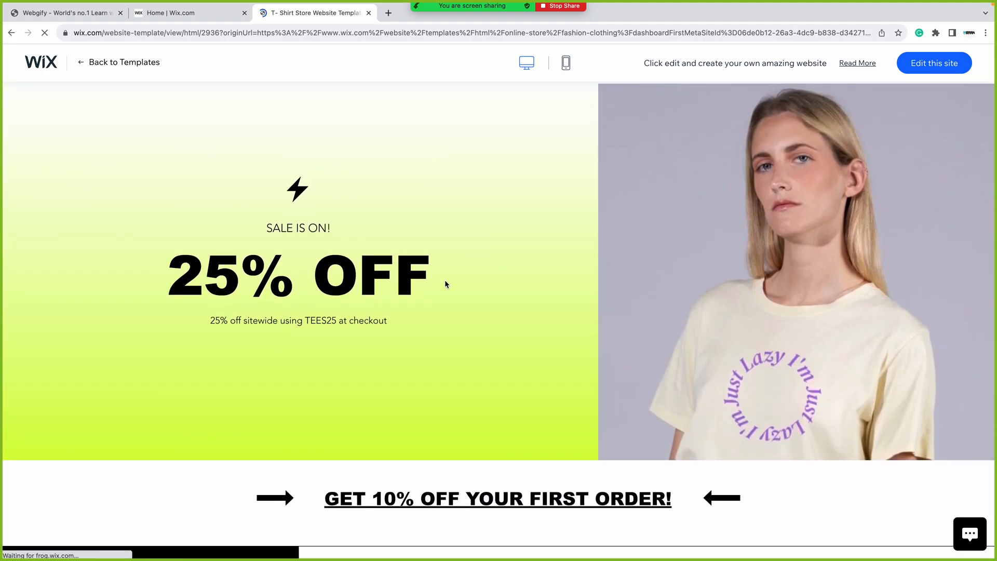
{"action": "scroll", "coordinate": [445, 283], "scroll_direction": "up", "scroll_amount": 1}
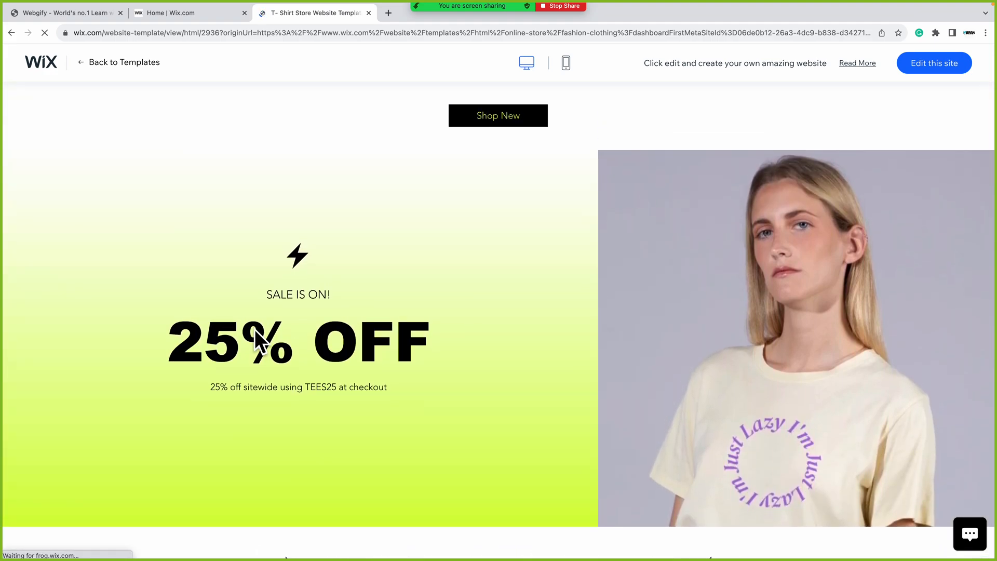
{"action": "scroll", "coordinate": [255, 329], "scroll_direction": "down", "scroll_amount": 5}
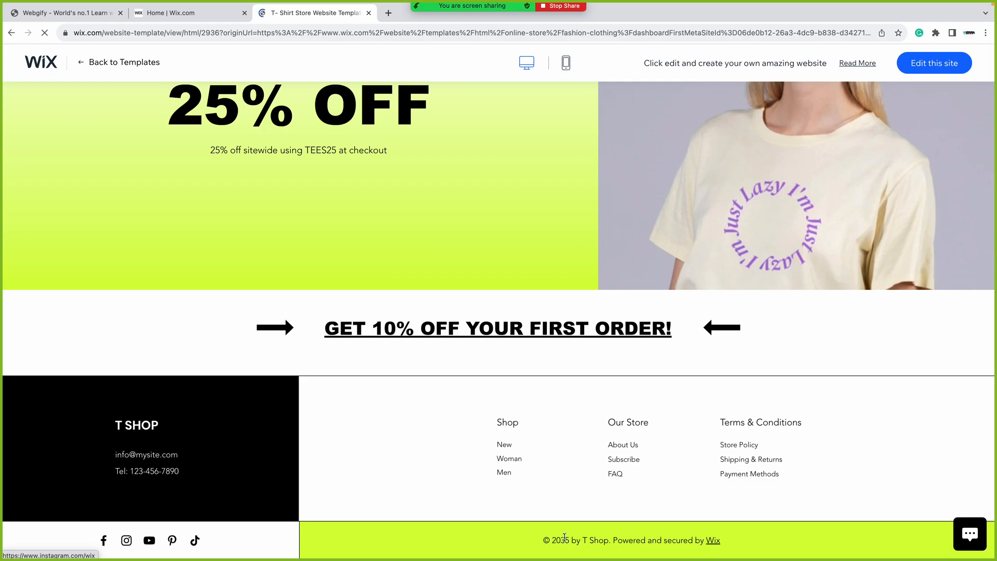
{"action": "scroll", "coordinate": [665, 538], "scroll_direction": "up", "scroll_amount": 20}
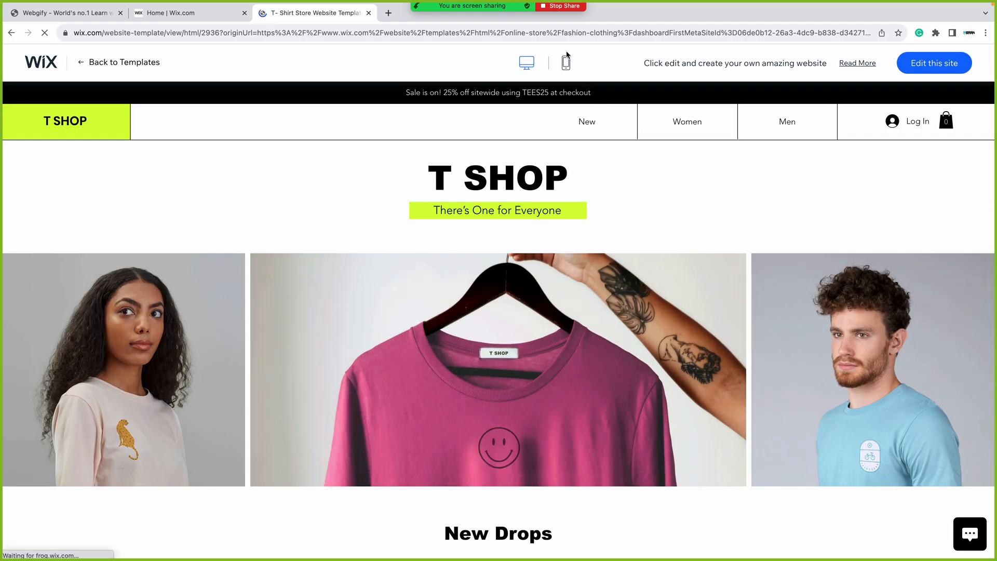
- Switch the T-Shirt Store preview to mobile view and check its navigation menu
{"action": "left_click", "coordinate": [567, 73]}
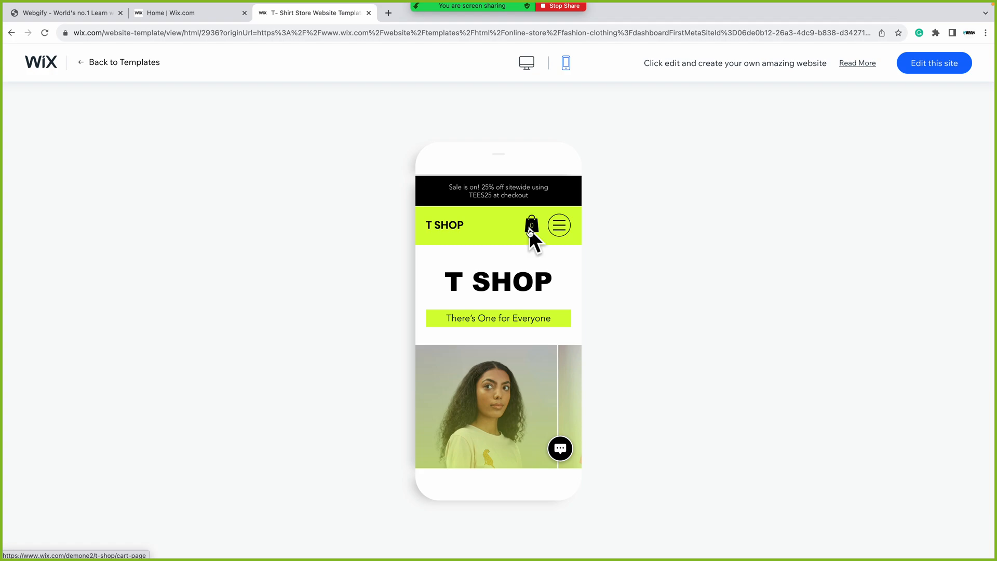
{"action": "left_click", "coordinate": [563, 230]}
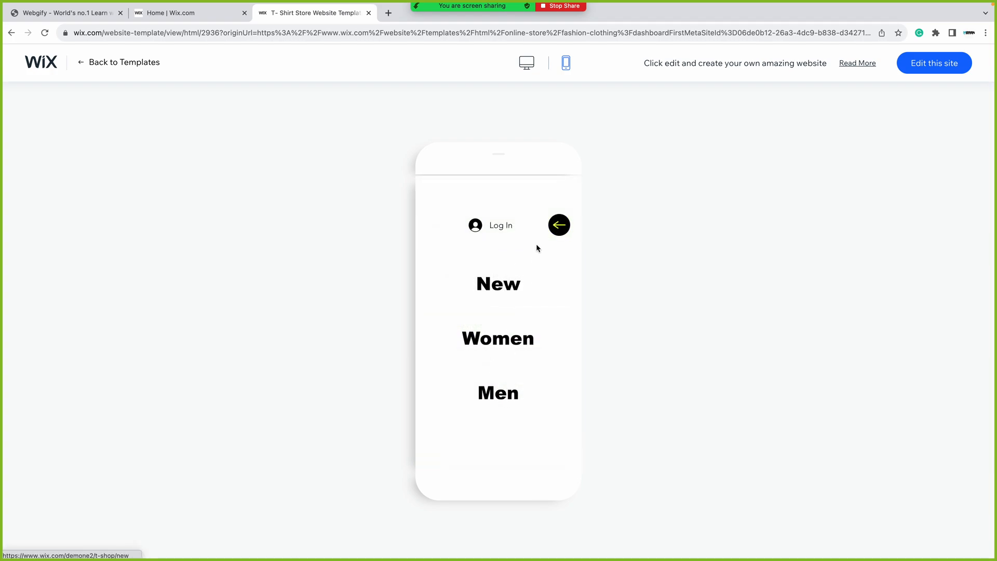
{"action": "left_click", "coordinate": [559, 225]}
- Examine the mobile home page from the T Shop heading through the New Drops products to the first-order offer
{"action": "scroll", "coordinate": [504, 296], "scroll_direction": "down", "scroll_amount": 5}
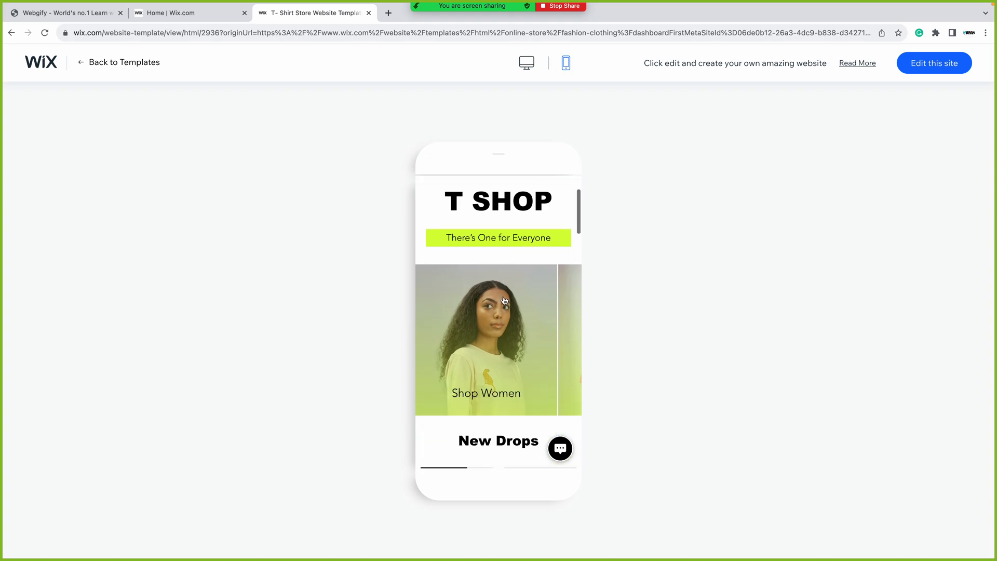
{"action": "scroll", "coordinate": [516, 326], "scroll_direction": "up", "scroll_amount": 3}
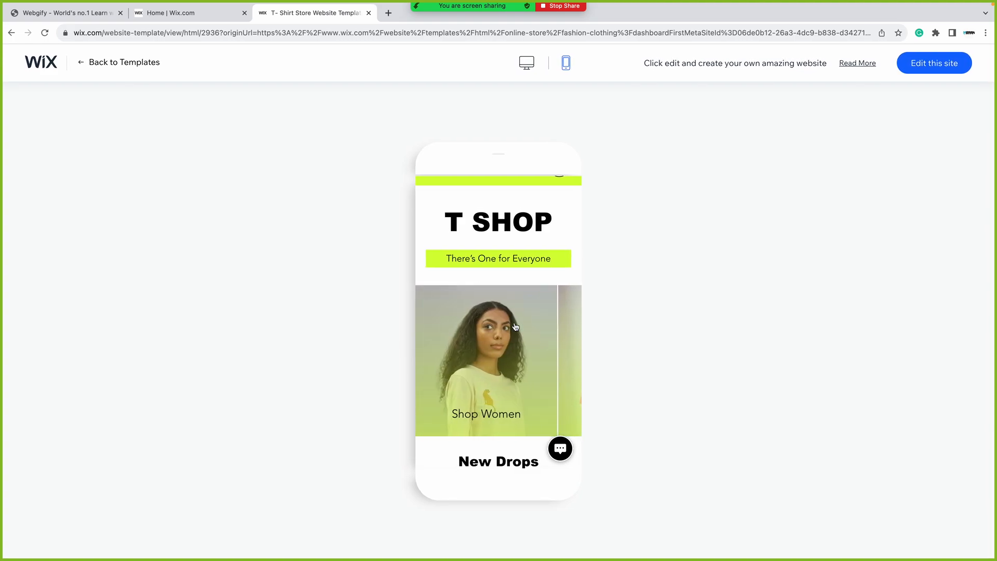
{"action": "scroll", "coordinate": [515, 326], "scroll_direction": "down", "scroll_amount": 5}
{"action": "scroll", "coordinate": [502, 310], "scroll_direction": "down", "scroll_amount": 10}
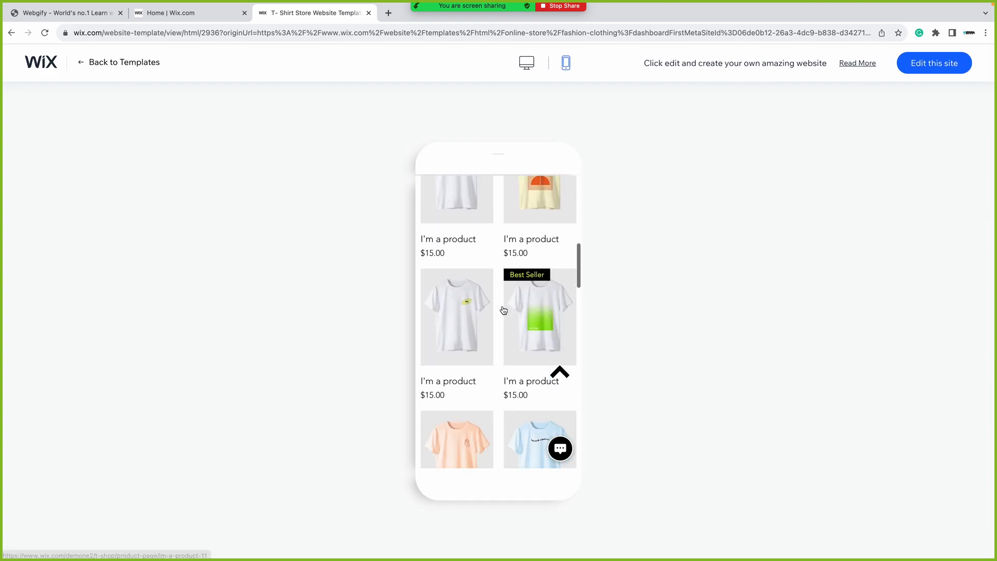
{"action": "scroll", "coordinate": [503, 309], "scroll_direction": "down", "scroll_amount": 10}
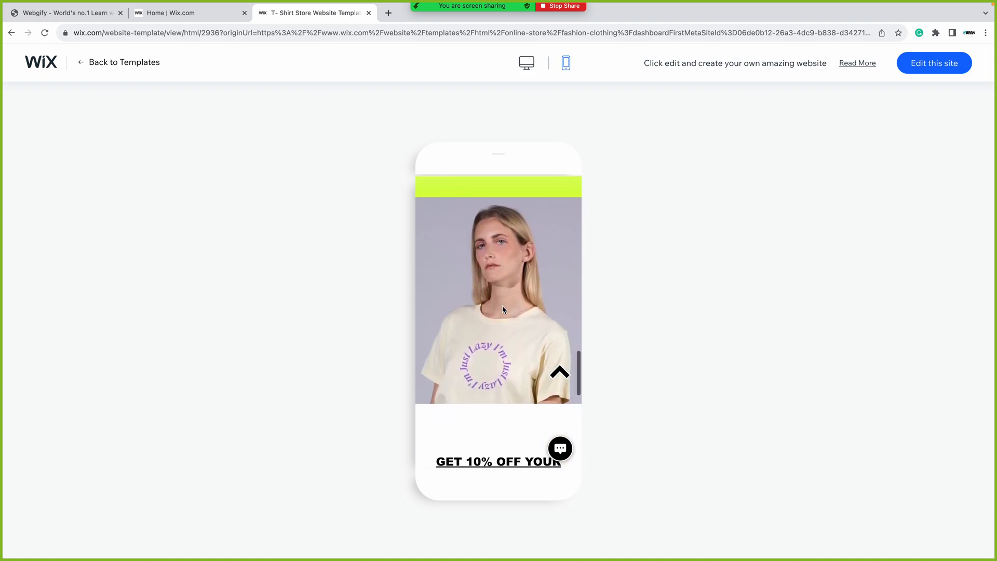
{"action": "scroll", "coordinate": [503, 309], "scroll_direction": "up", "scroll_amount": 20}
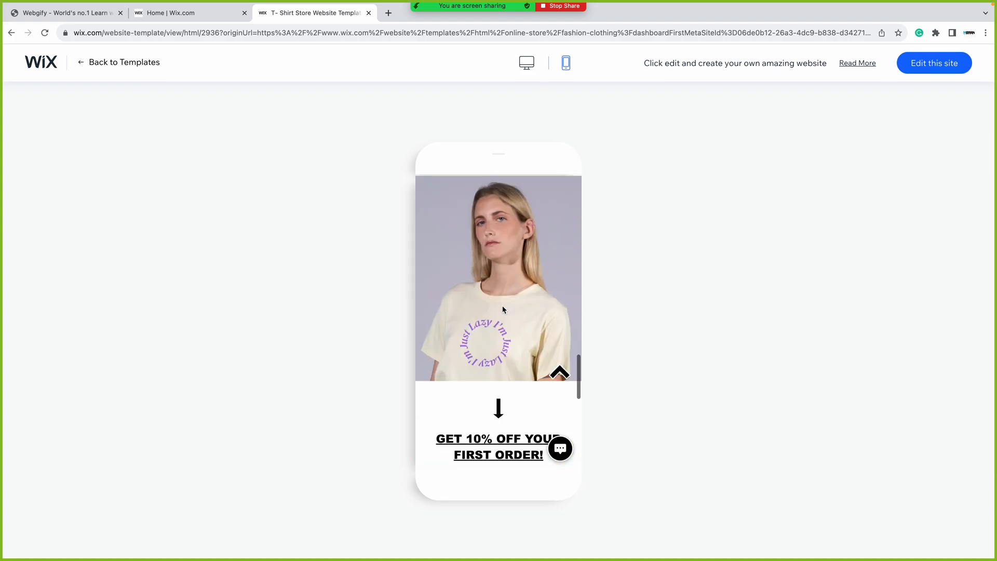
- Open the Women page through the mobile site's navigation menu
{"action": "left_click", "coordinate": [560, 226]}
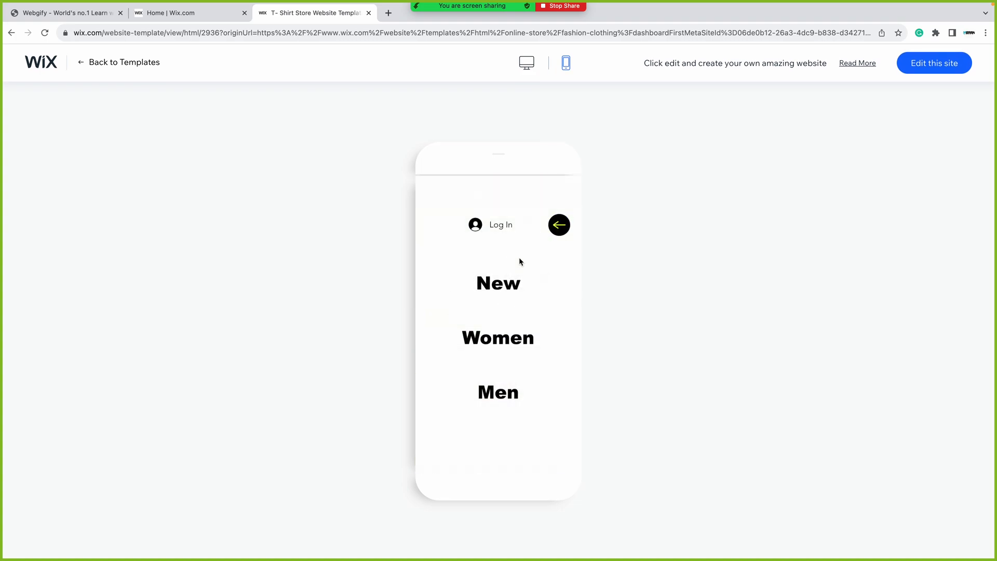
{"action": "left_click", "coordinate": [497, 343]}
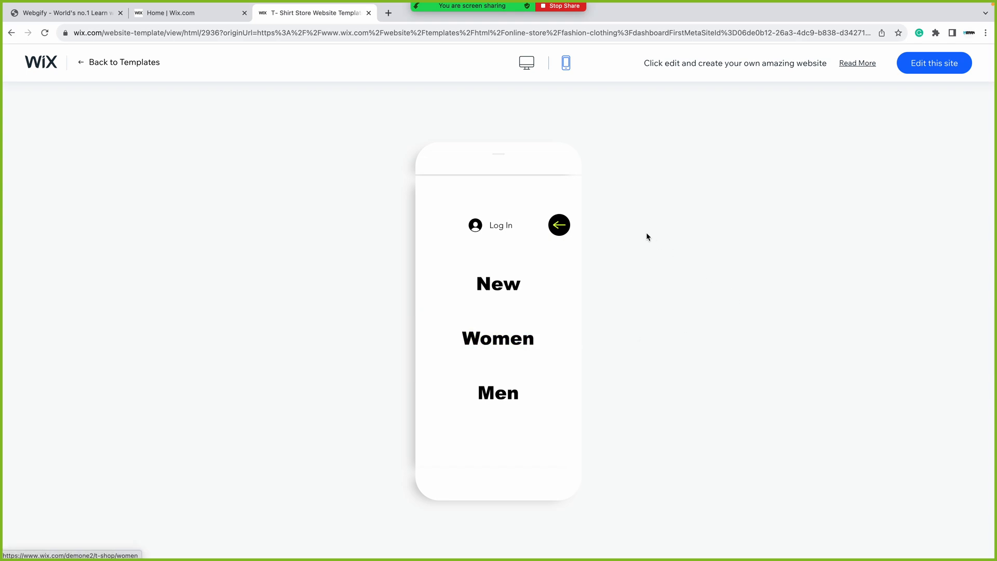
{"action": "left_click", "coordinate": [560, 228]}
{"action": "left_click", "coordinate": [560, 224]}
{"action": "left_click", "coordinate": [499, 335]}
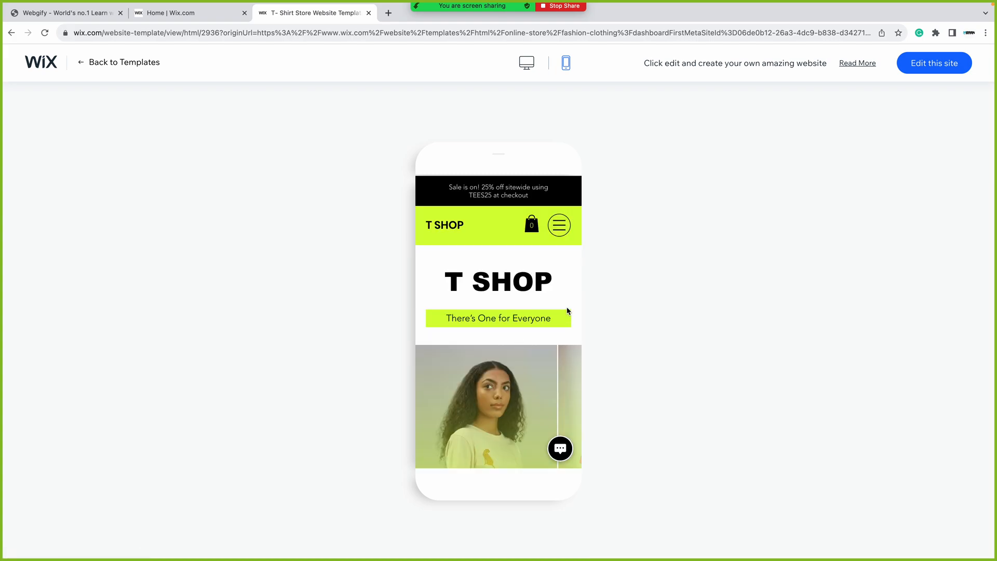
- Examine the mobile Shop Women page, from its header and product list down to the footer
{"action": "scroll", "coordinate": [555, 293], "scroll_direction": "down", "scroll_amount": 5}
{"action": "scroll", "coordinate": [556, 296], "scroll_direction": "down", "scroll_amount": 3}
{"action": "scroll", "coordinate": [557, 298], "scroll_direction": "up", "scroll_amount": 10}
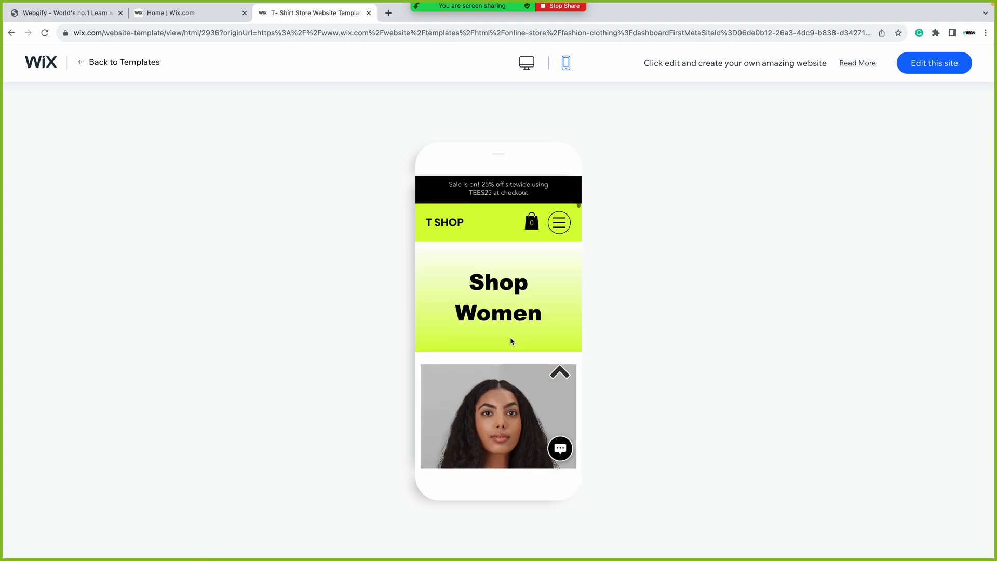
{"action": "scroll", "coordinate": [502, 331], "scroll_direction": "down", "scroll_amount": 5}
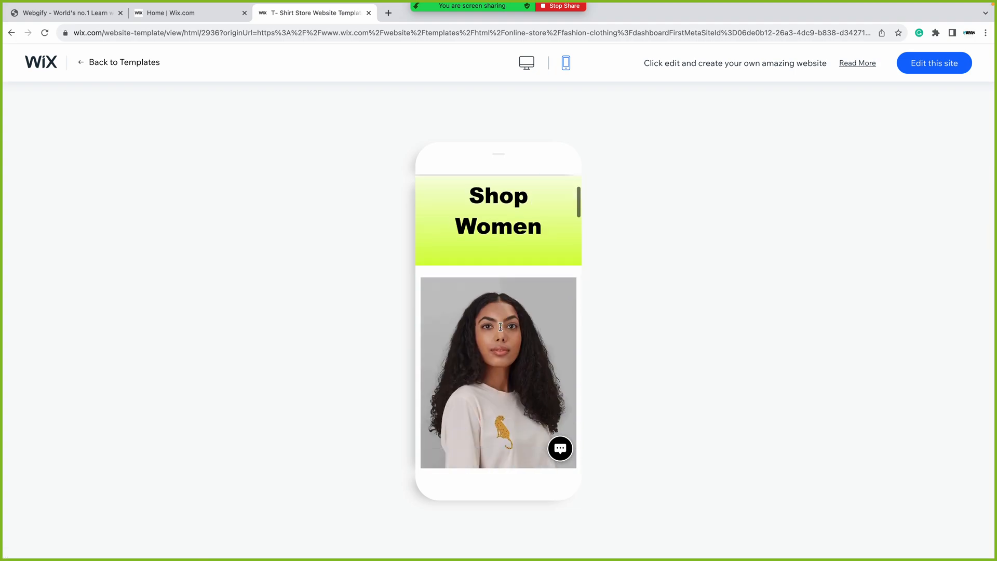
{"action": "scroll", "coordinate": [502, 331], "scroll_direction": "down", "scroll_amount": 15}
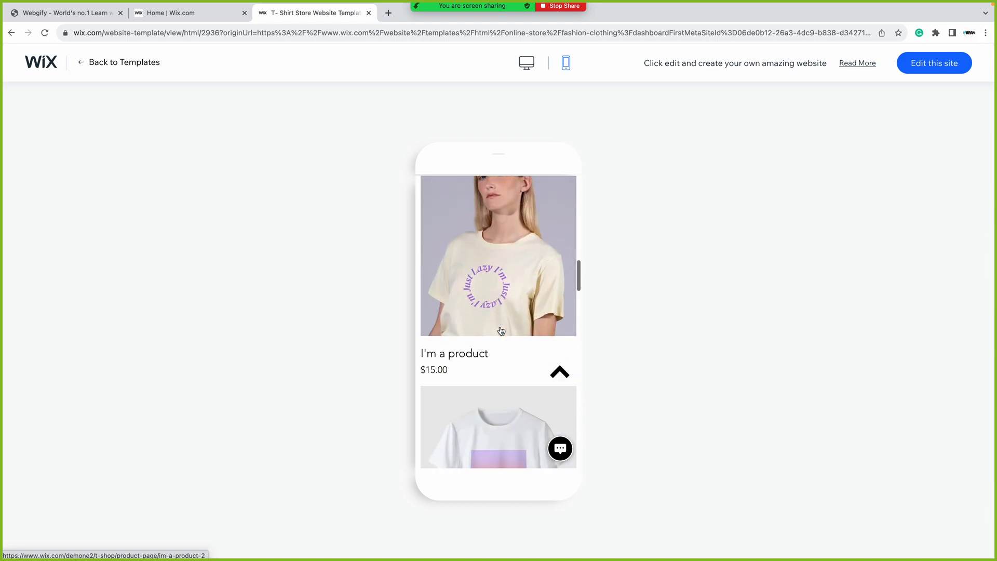
{"action": "scroll", "coordinate": [501, 331], "scroll_direction": "down", "scroll_amount": 1}
{"action": "scroll", "coordinate": [502, 331], "scroll_direction": "up", "scroll_amount": 20}
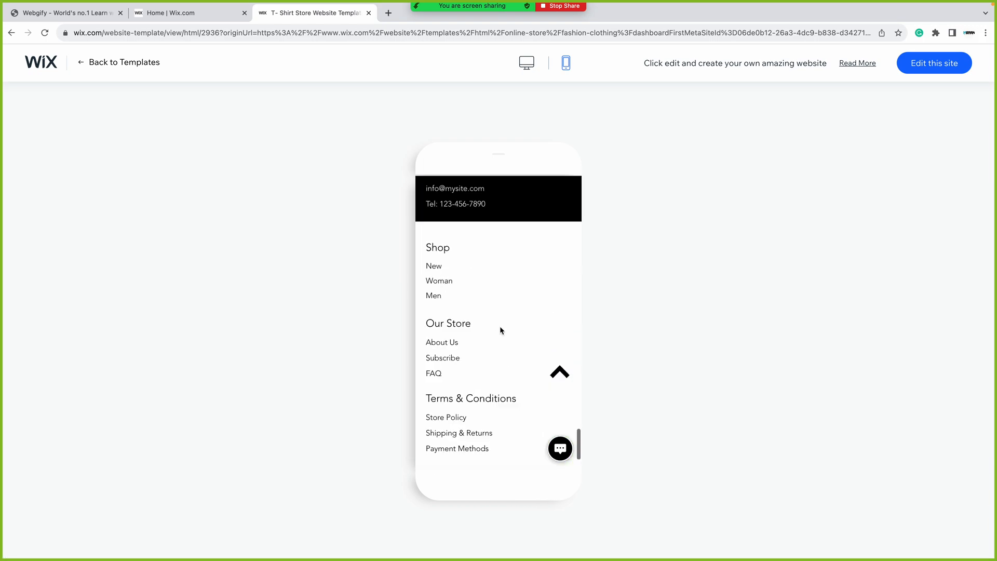
{"action": "scroll", "coordinate": [476, 381], "scroll_direction": "down", "scroll_amount": 1}
{"action": "scroll", "coordinate": [477, 381], "scroll_direction": "down", "scroll_amount": 2}
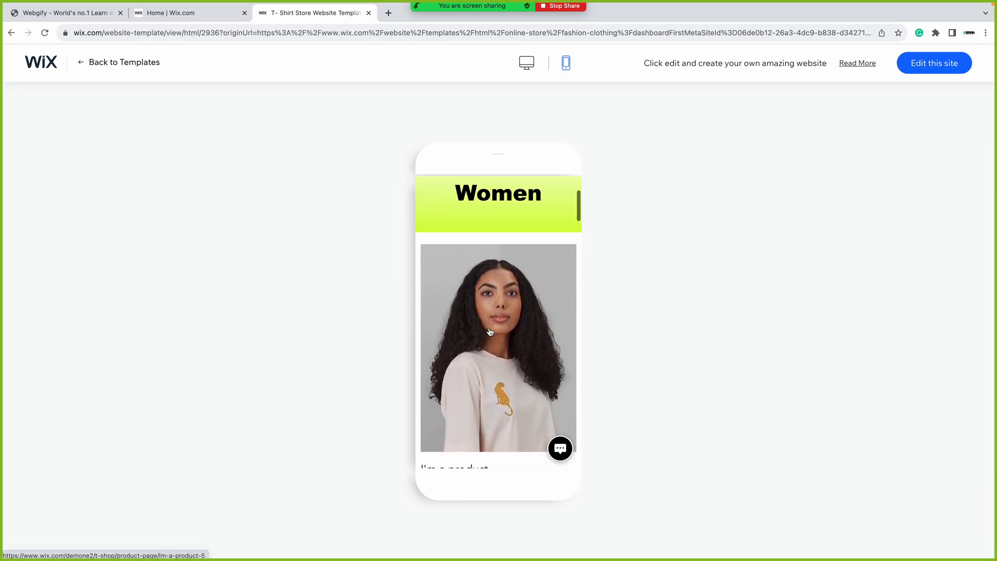
- Open the first women's product and examine its mobile page from the images to the shipping section
{"action": "left_click", "coordinate": [494, 331]}
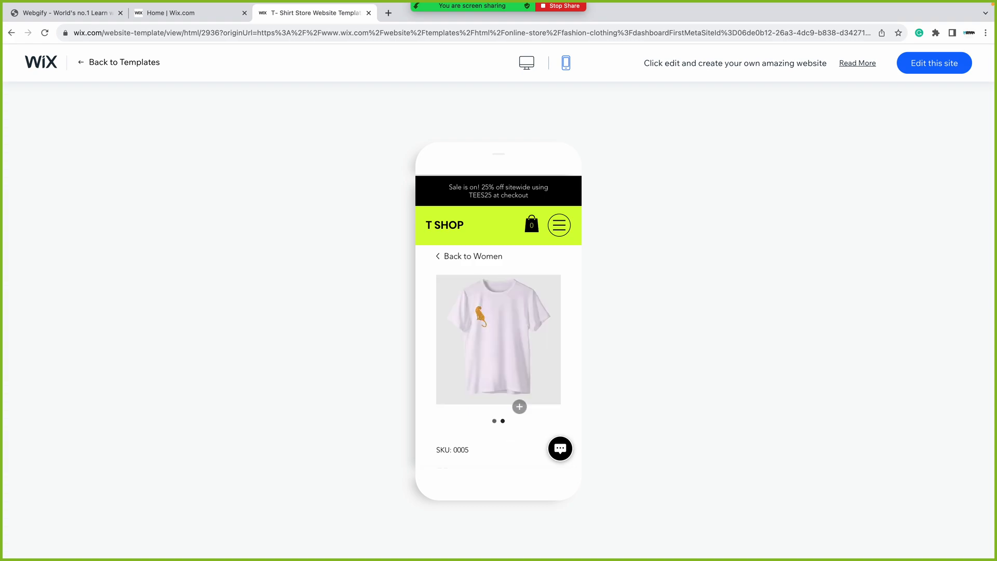
{"action": "scroll", "coordinate": [446, 246], "scroll_direction": "down", "scroll_amount": 5}
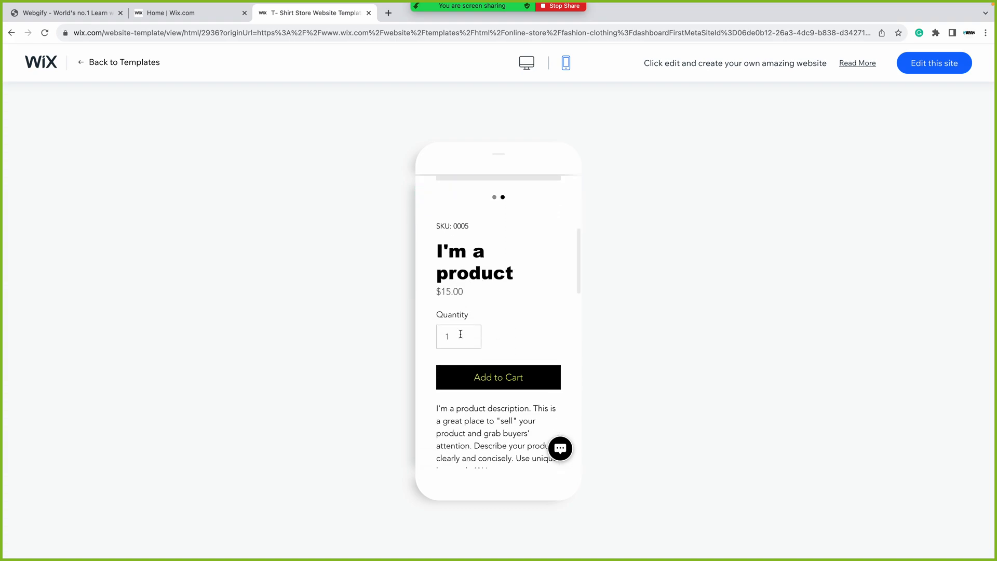
{"action": "scroll", "coordinate": [474, 341], "scroll_direction": "down", "scroll_amount": 10}
{"action": "scroll", "coordinate": [487, 268], "scroll_direction": "down", "scroll_amount": 4}
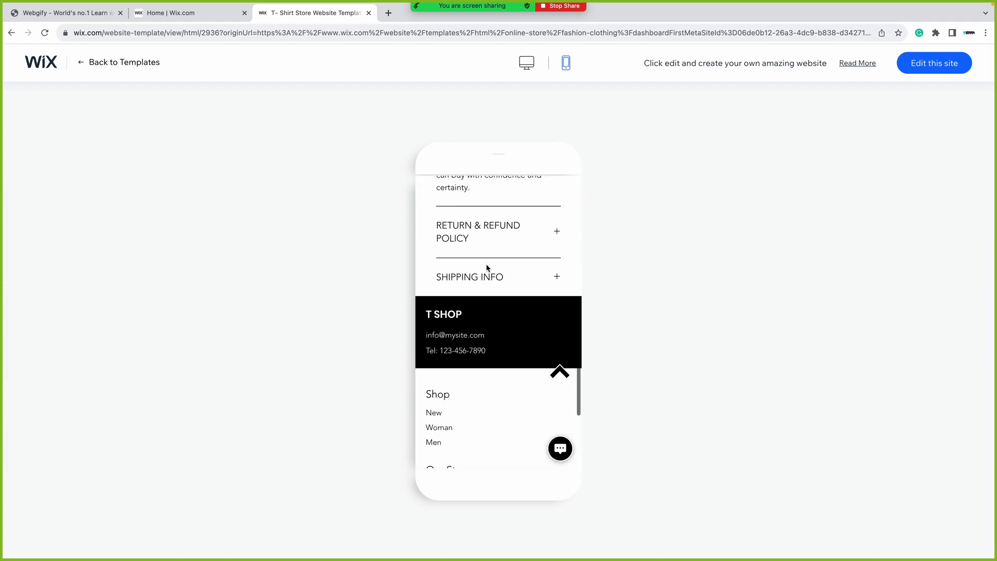
- Expand the product's Return & Refund Policy to review it, collapse it again, and return to the start of the page
{"action": "left_click", "coordinate": [559, 233]}
{"action": "scroll", "coordinate": [559, 260], "scroll_direction": "up", "scroll_amount": 5}
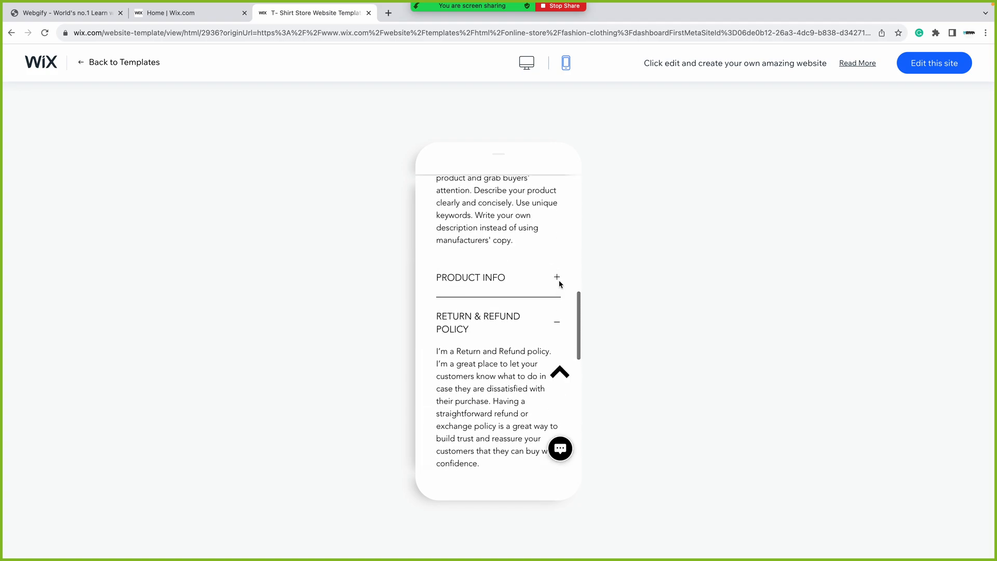
{"action": "left_click", "coordinate": [554, 324]}
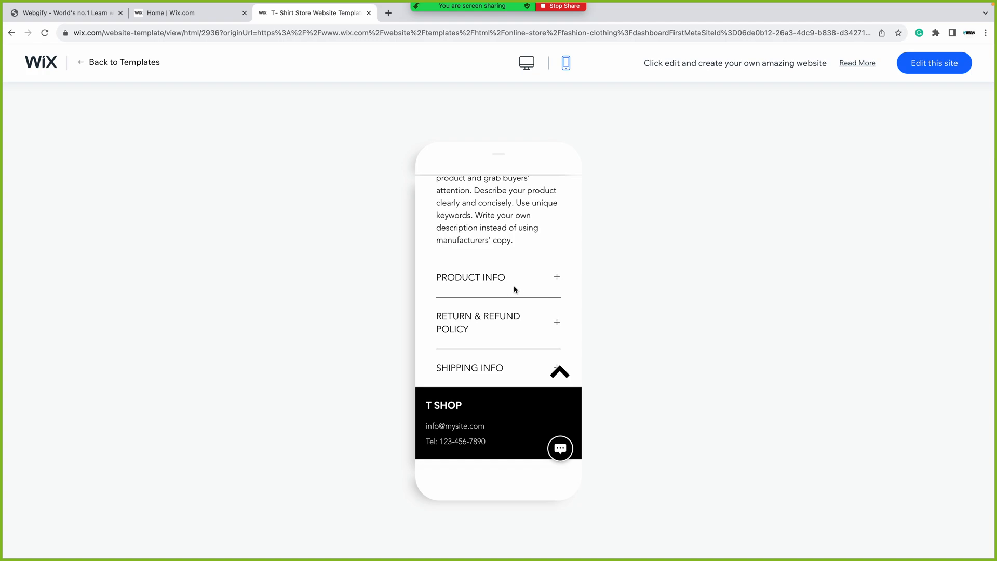
{"action": "scroll", "coordinate": [514, 289], "scroll_direction": "down", "scroll_amount": 6}
{"action": "scroll", "coordinate": [471, 258], "scroll_direction": "up", "scroll_amount": 10}
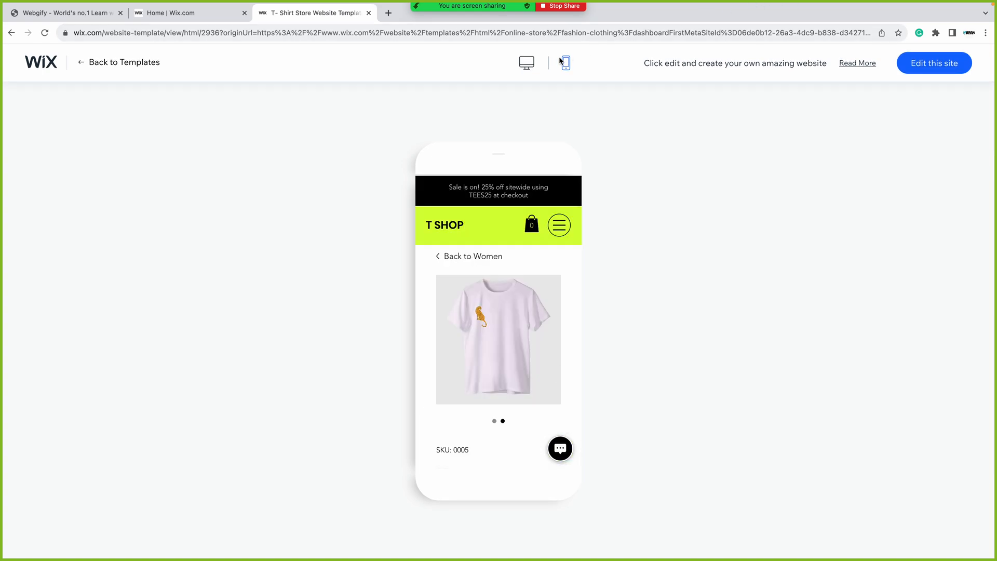
- Leave the T-Shirt Store preview for the template gallery and open the Swimwear Store template for editing
{"action": "left_click", "coordinate": [520, 66]}
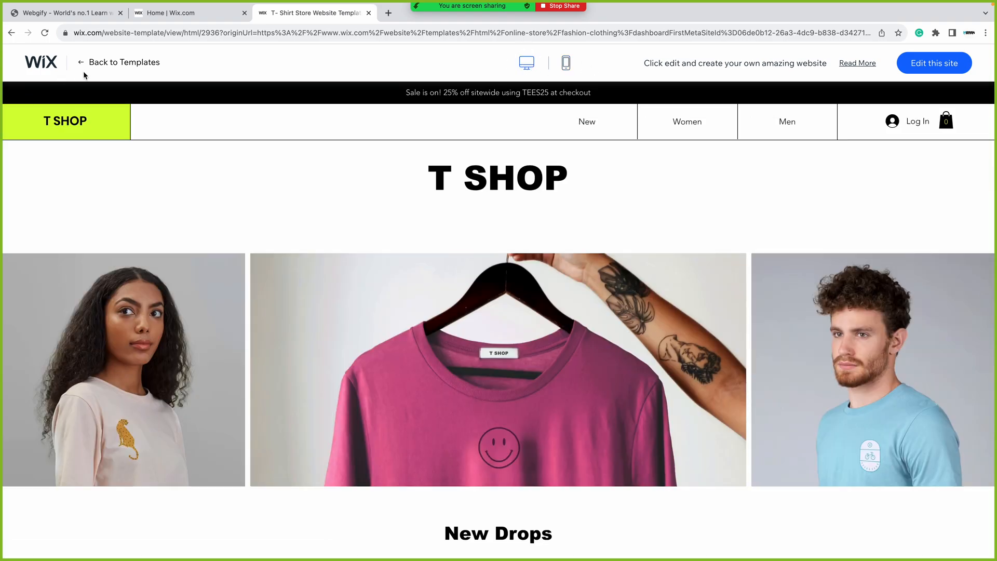
{"action": "left_click", "coordinate": [91, 68]}
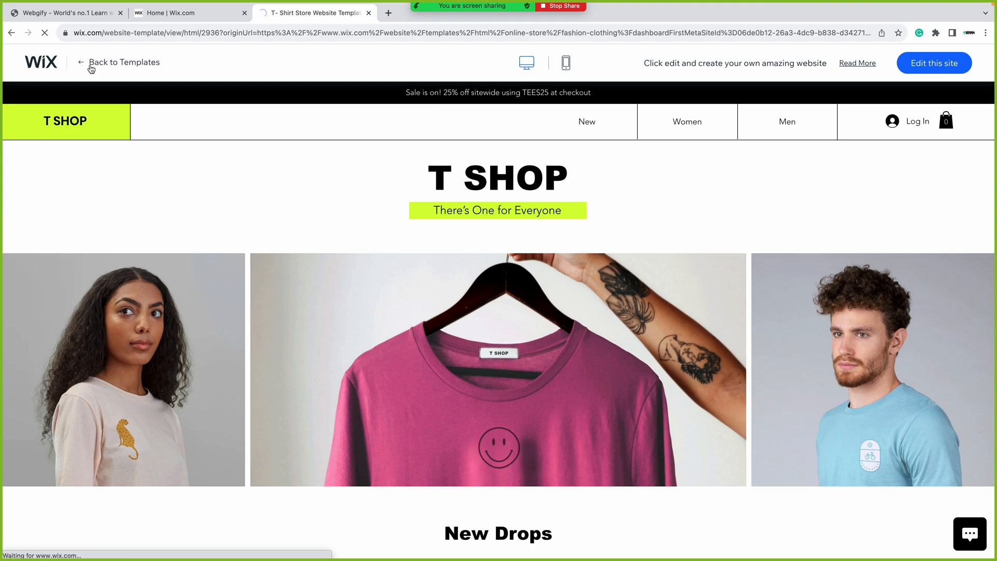
{"action": "scroll", "coordinate": [250, 181], "scroll_direction": "down", "scroll_amount": 1}
{"action": "scroll", "coordinate": [250, 182], "scroll_direction": "down", "scroll_amount": 10}
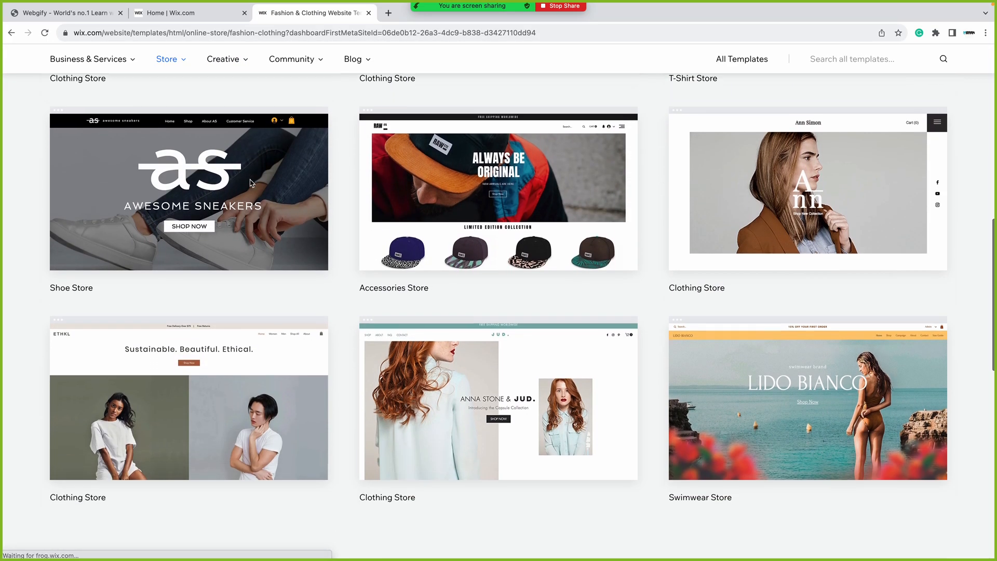
{"action": "scroll", "coordinate": [251, 183], "scroll_direction": "down", "scroll_amount": 5}
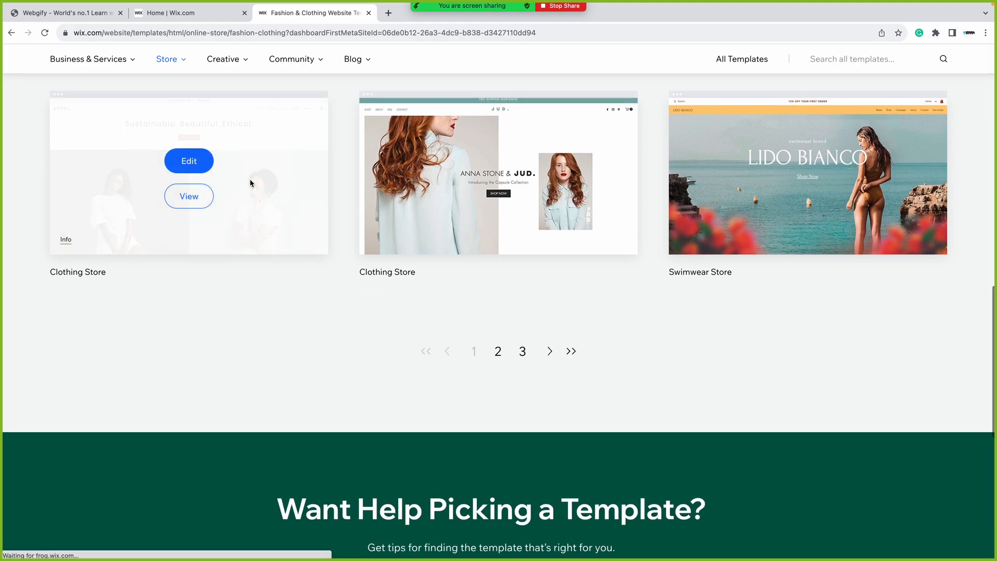
{"action": "mouse_move", "coordinate": [858, 176]}
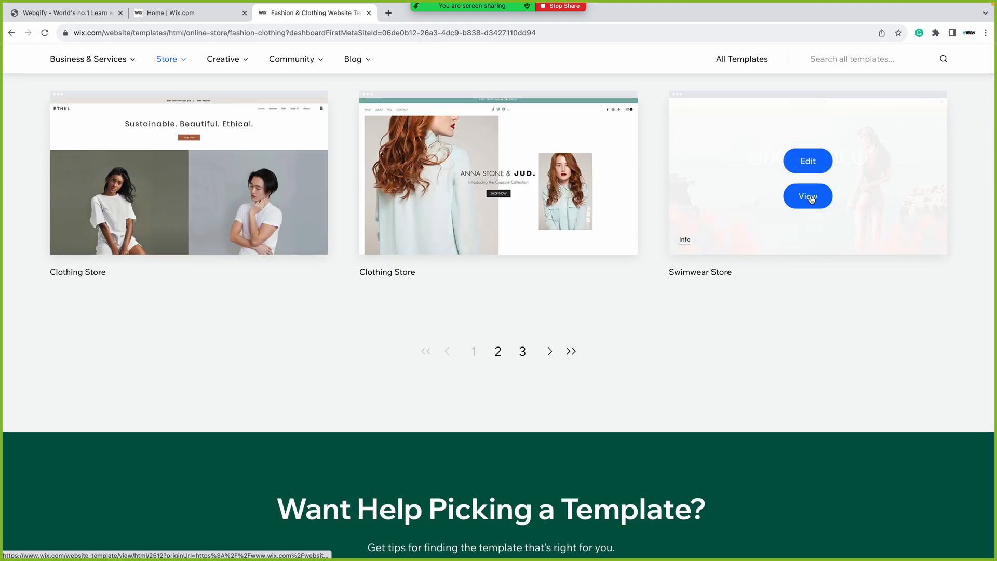
{"action": "left_click", "coordinate": [808, 161]}
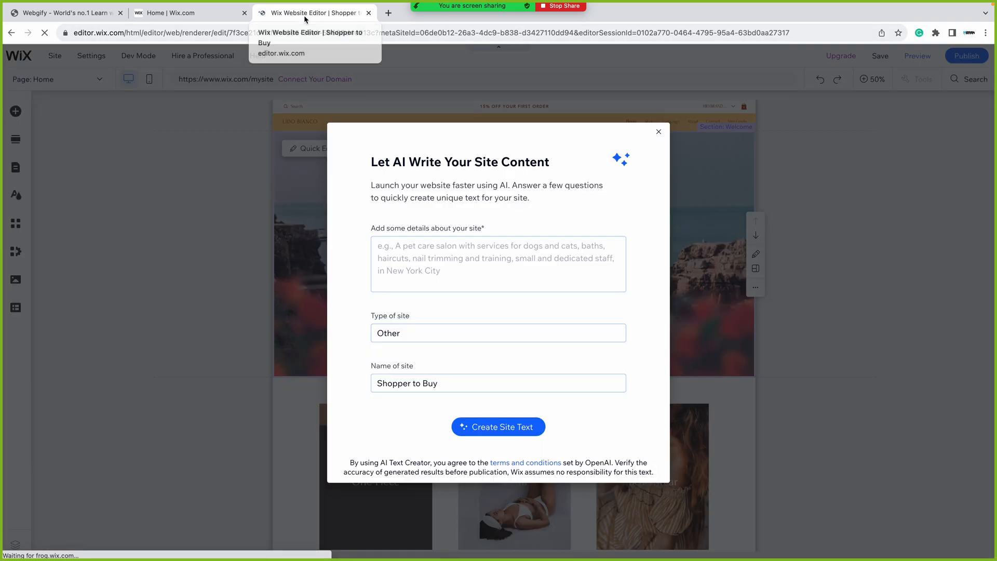
- Set the type of site to Online Fashion Shop in the AI site content form
{"action": "left_click", "coordinate": [449, 255]}
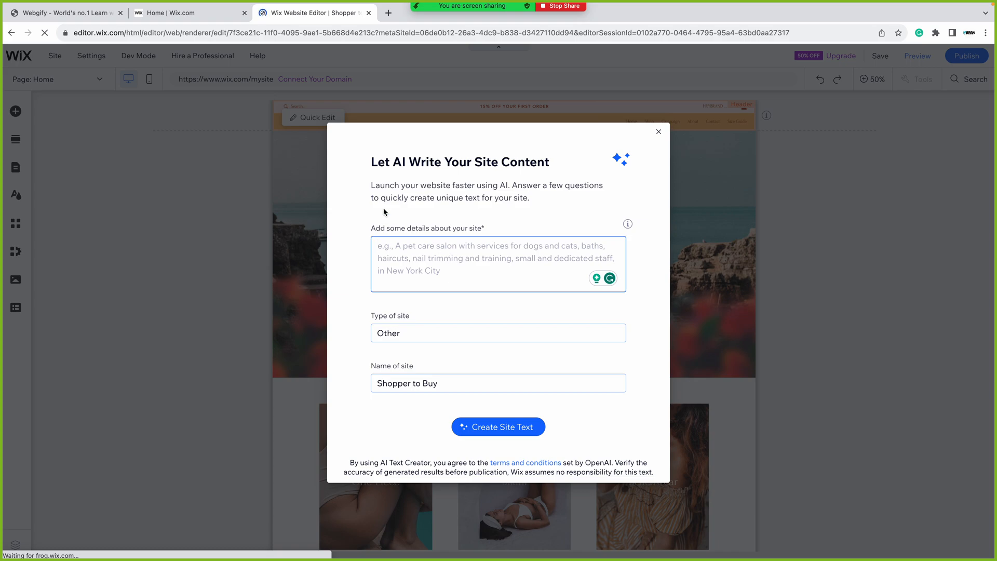
{"action": "left_click", "coordinate": [406, 337]}
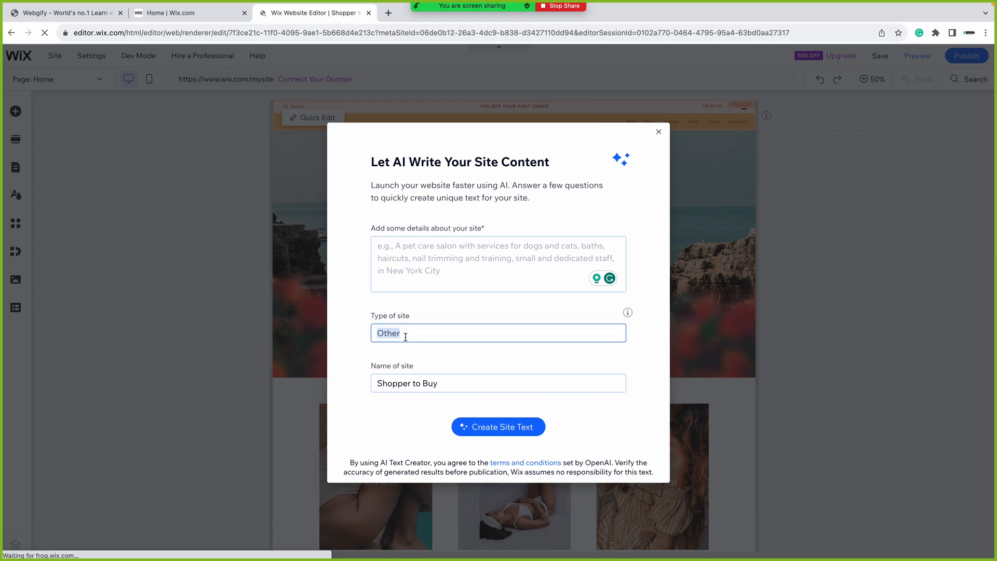
{"action": "type", "text": "Fashion"}
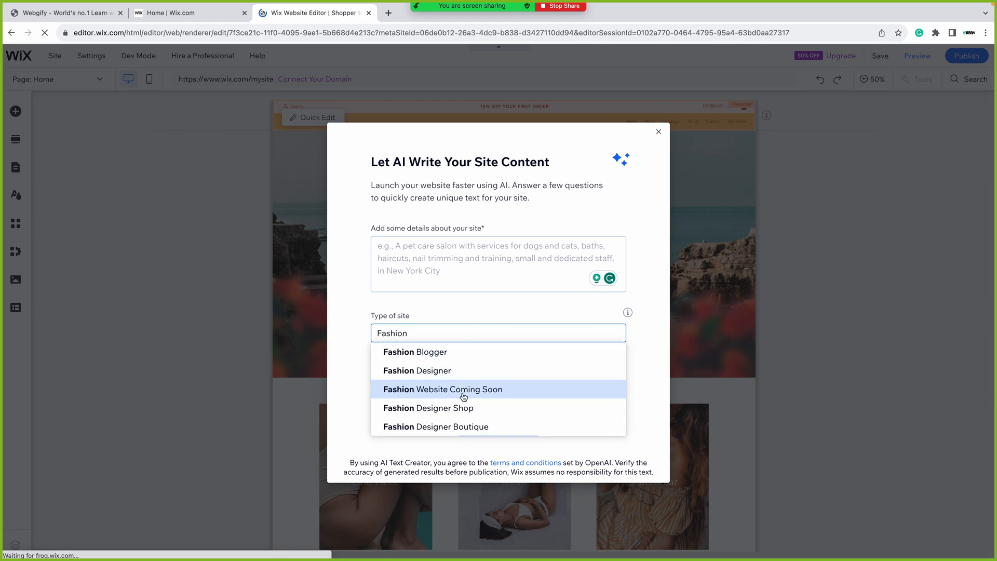
{"action": "scroll", "coordinate": [459, 410], "scroll_direction": "down", "scroll_amount": 1}
{"action": "scroll", "coordinate": [459, 409], "scroll_direction": "down", "scroll_amount": 5}
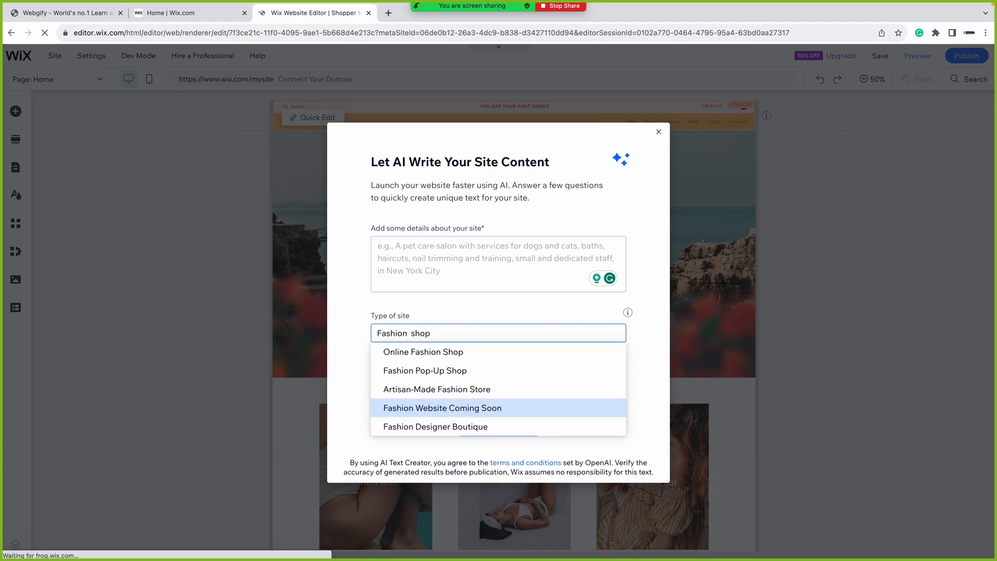
{"action": "left_click", "coordinate": [447, 353]}
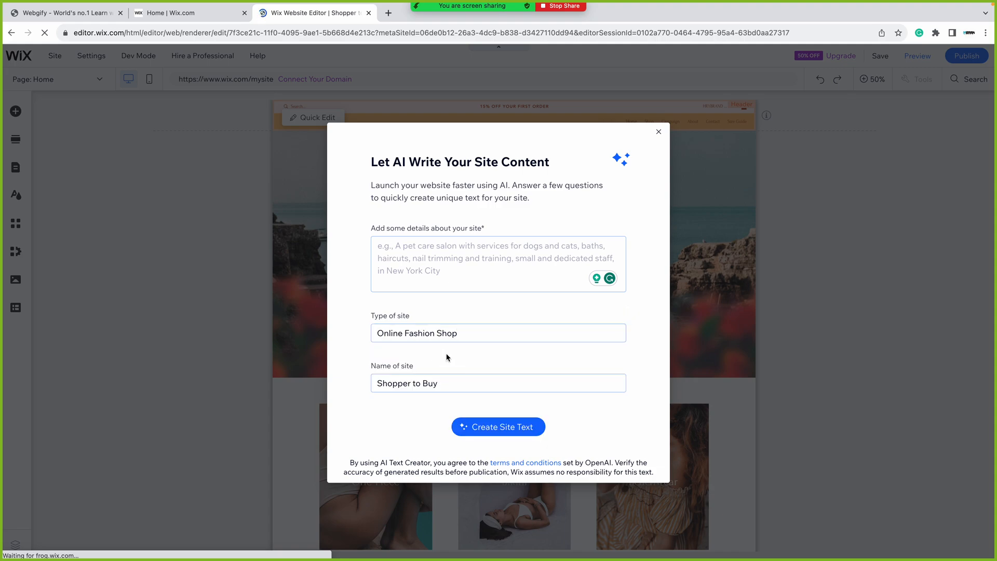
- Change the name of the site to HRYBRAND Fashion Store in the AI site content form
{"action": "triple_click", "coordinate": [447, 388]}
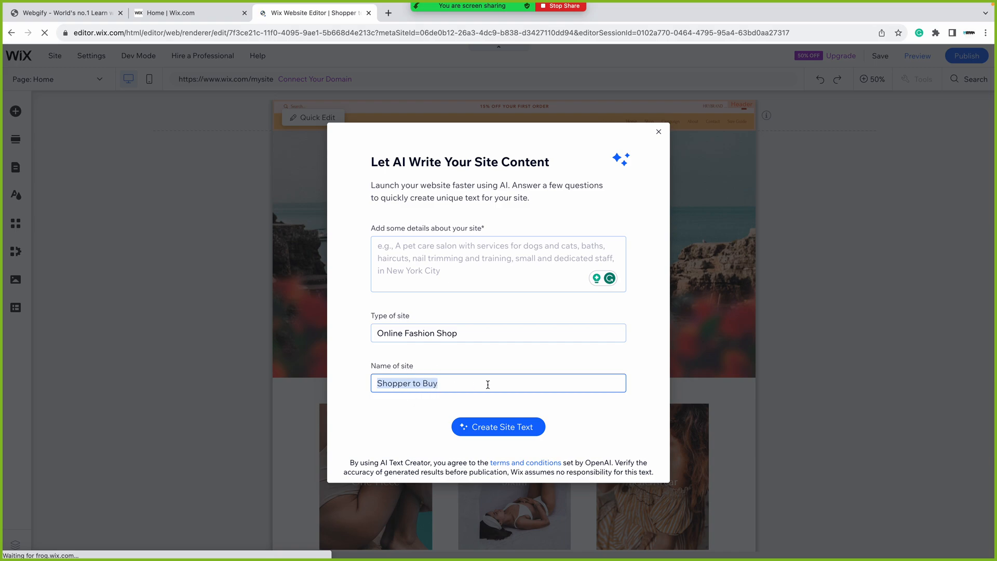
{"action": "type", "text": "Fashion Store"}
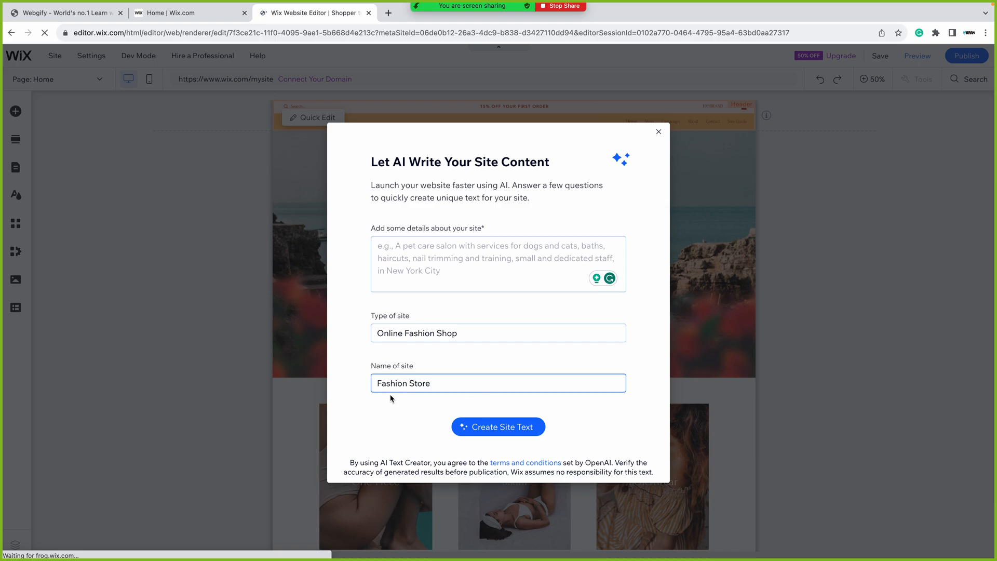
{"action": "type", "text": "HRYBRAND"}
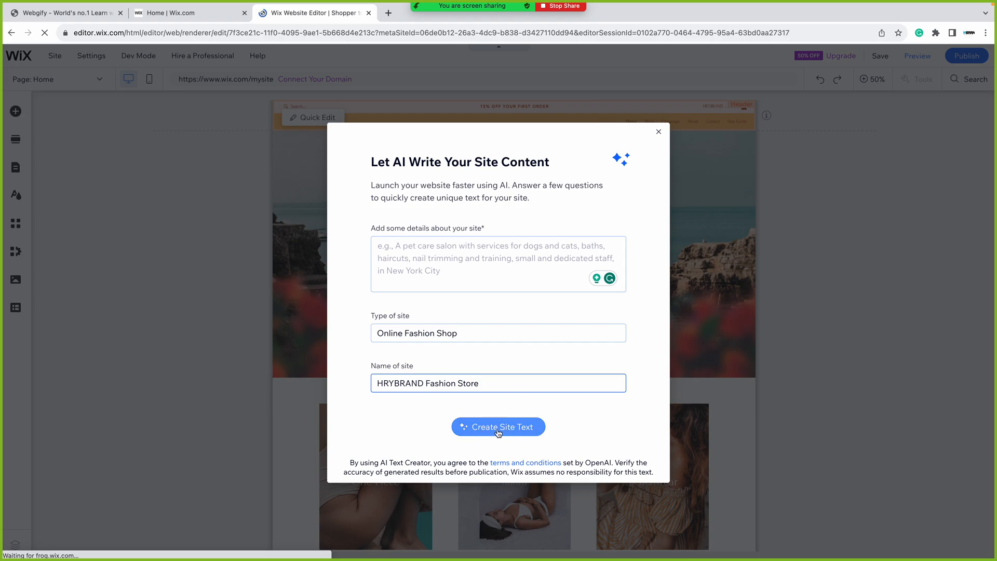
- Describe the site as "Fashion store worlds best online shop" and generate the AI site text
{"action": "left_click", "coordinate": [523, 431]}
{"action": "left_click", "coordinate": [522, 432]}
{"action": "left_click", "coordinate": [495, 434]}
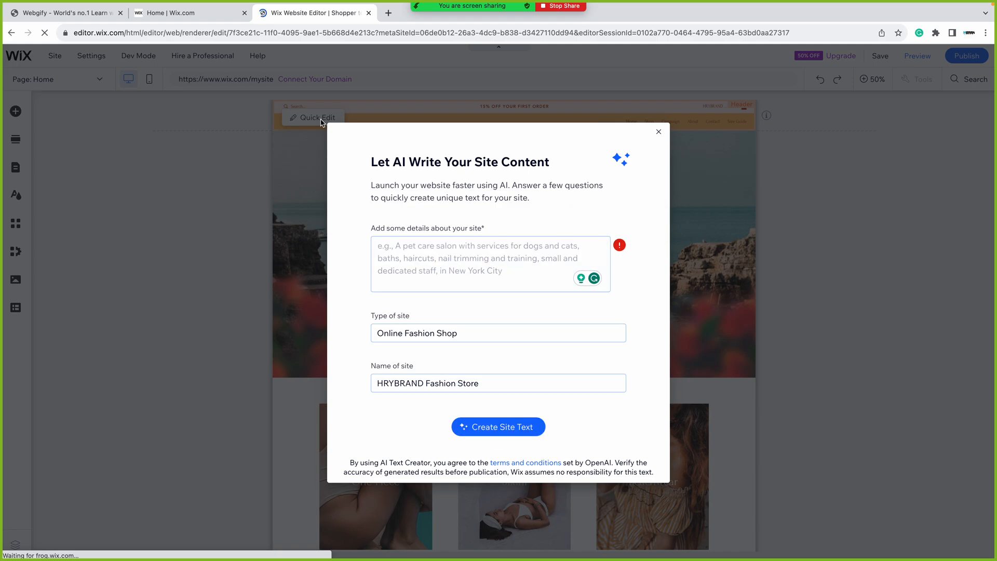
{"action": "left_click", "coordinate": [439, 258]}
{"action": "type", "text": "Fashion s"}
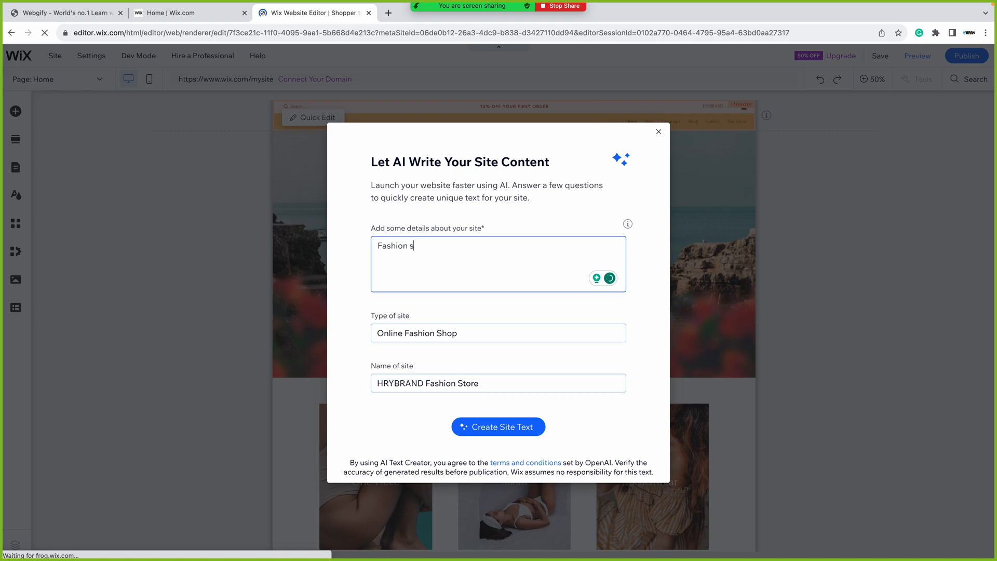
{"action": "type", "text": "worlds best online shop."}
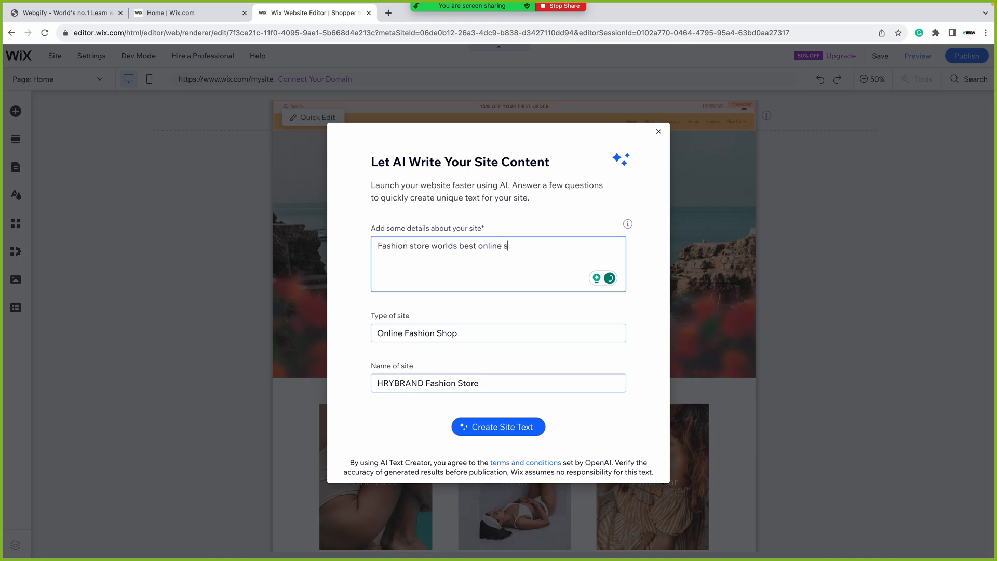
{"action": "left_click", "coordinate": [498, 426]}
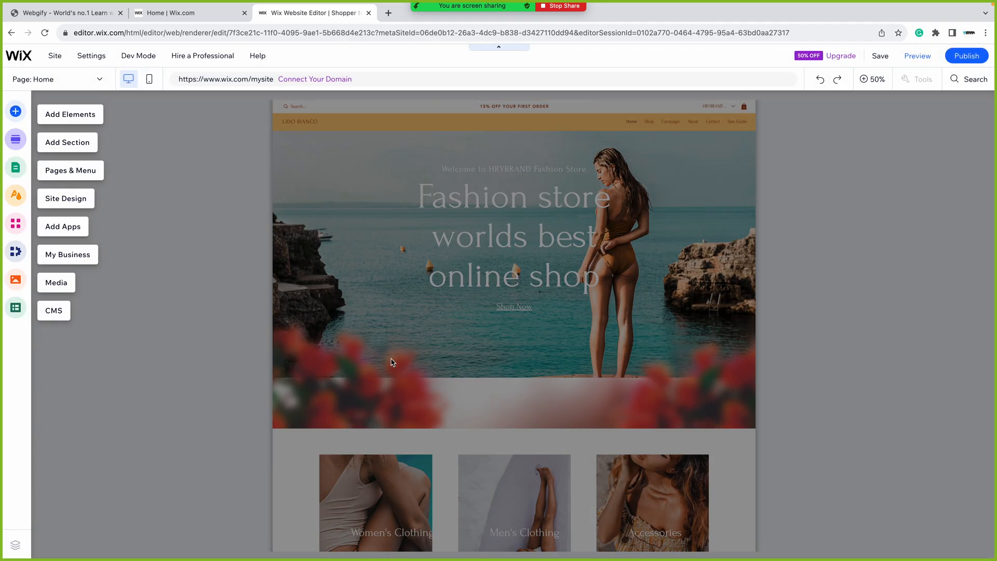
{"action": "left_click", "coordinate": [145, 279]}
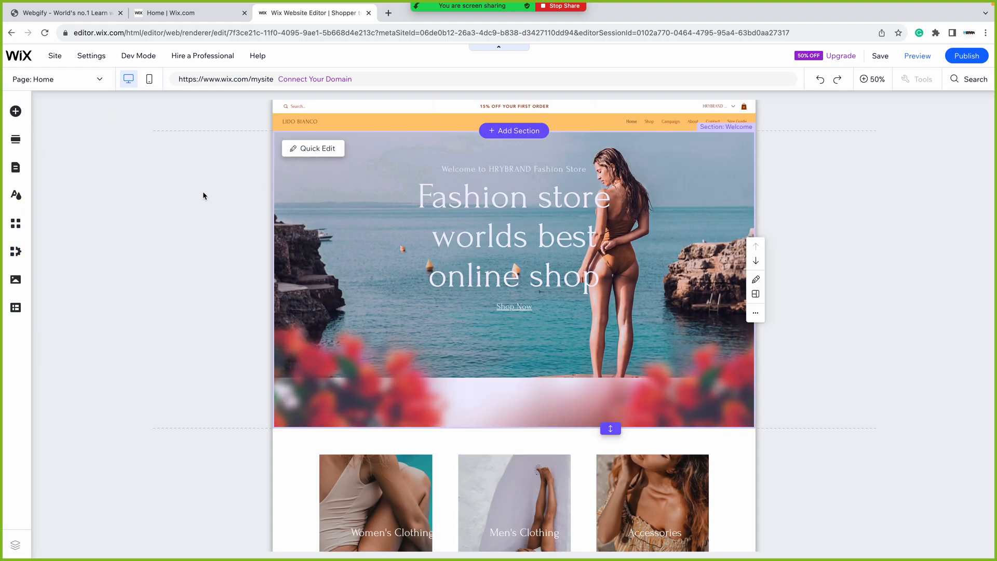
- Examine the generated home page at both zoom levels, the editor's settings and professional-hiring options, and the list of site pages
{"action": "left_click", "coordinate": [872, 82]}
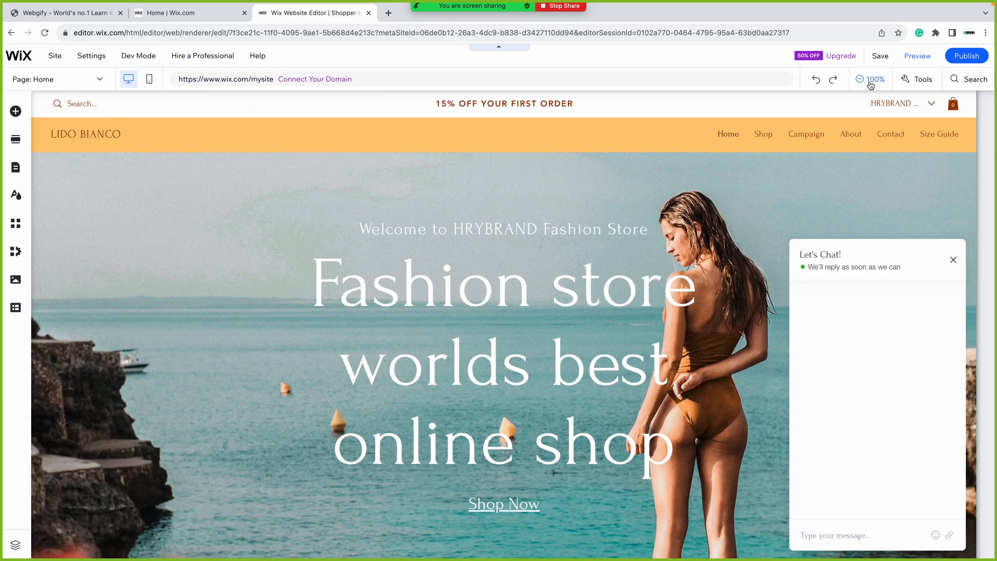
{"action": "left_click", "coordinate": [872, 82]}
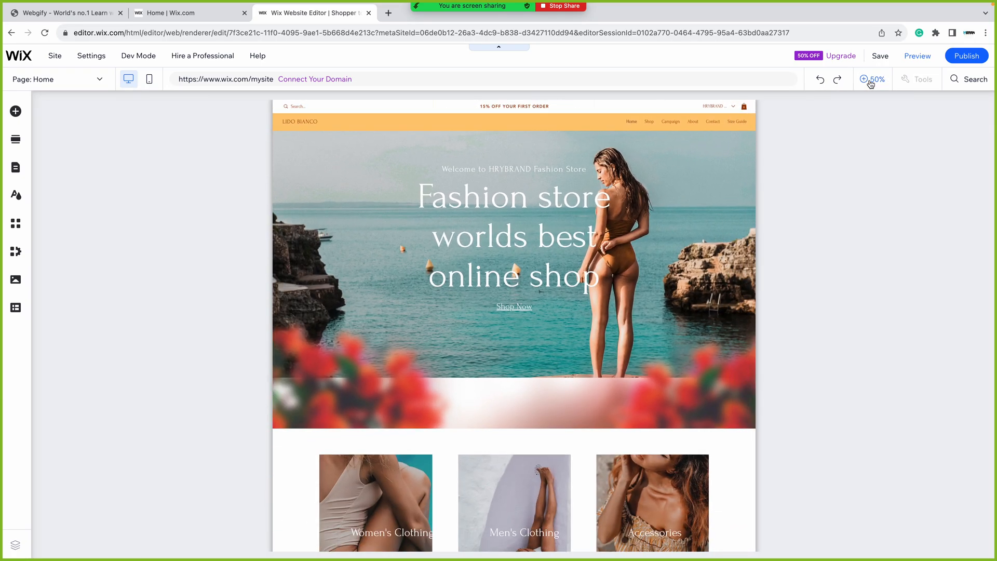
{"action": "left_click", "coordinate": [872, 82]}
{"action": "left_click", "coordinate": [872, 82]}
{"action": "mouse_move", "coordinate": [21, 60]}
{"action": "mouse_move", "coordinate": [60, 59]}
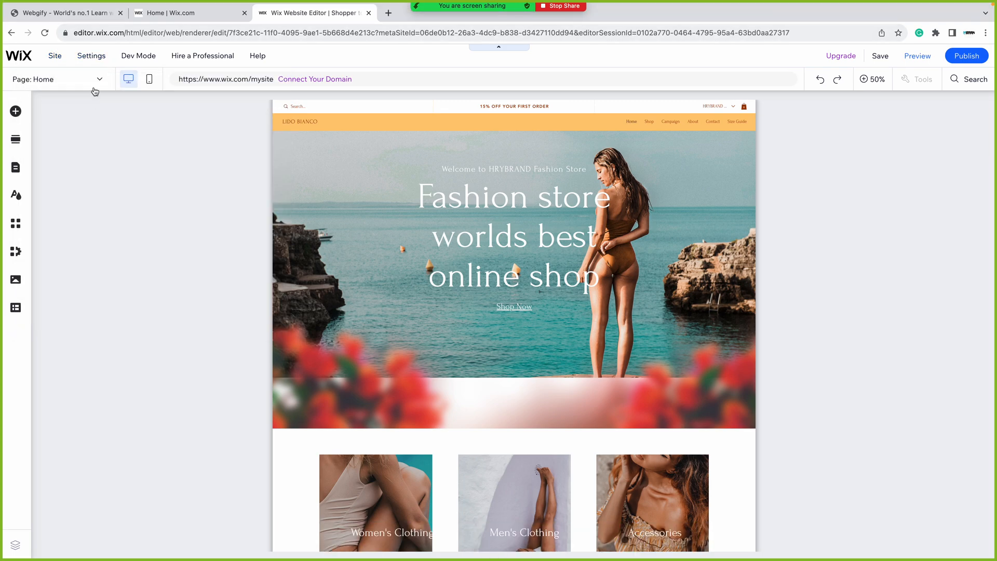
{"action": "mouse_move", "coordinate": [93, 65]}
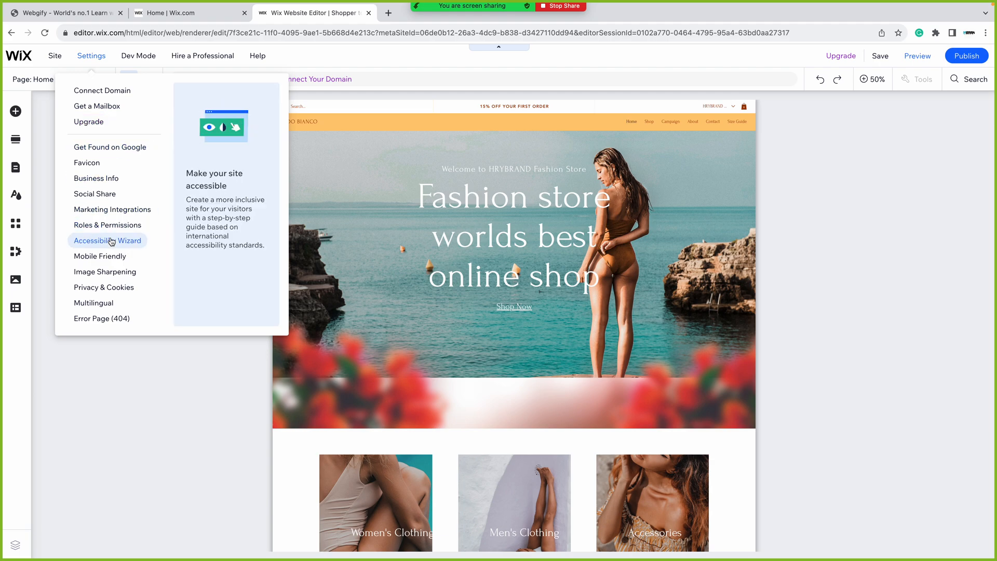
{"action": "mouse_move", "coordinate": [148, 62]}
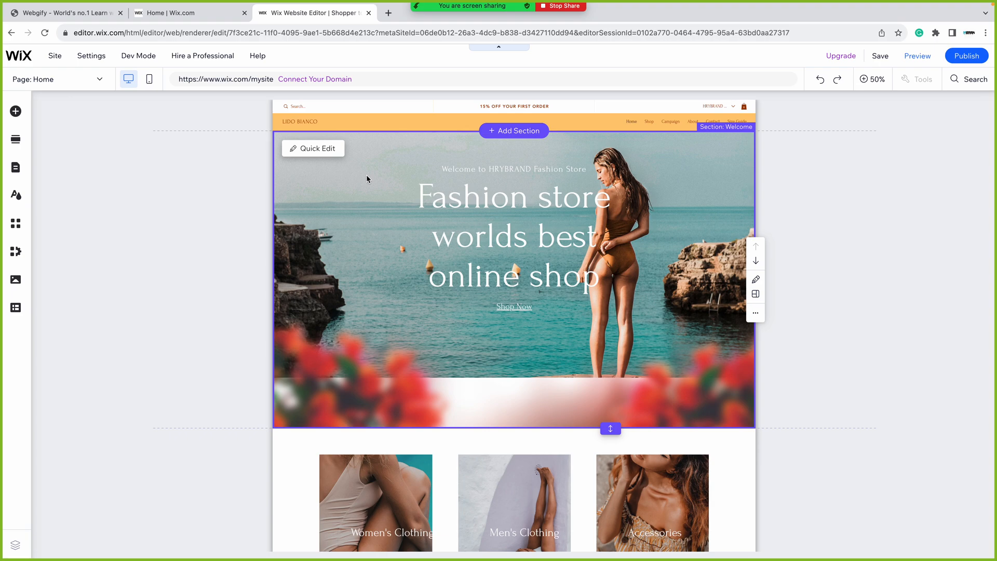
{"action": "mouse_move", "coordinate": [204, 59]}
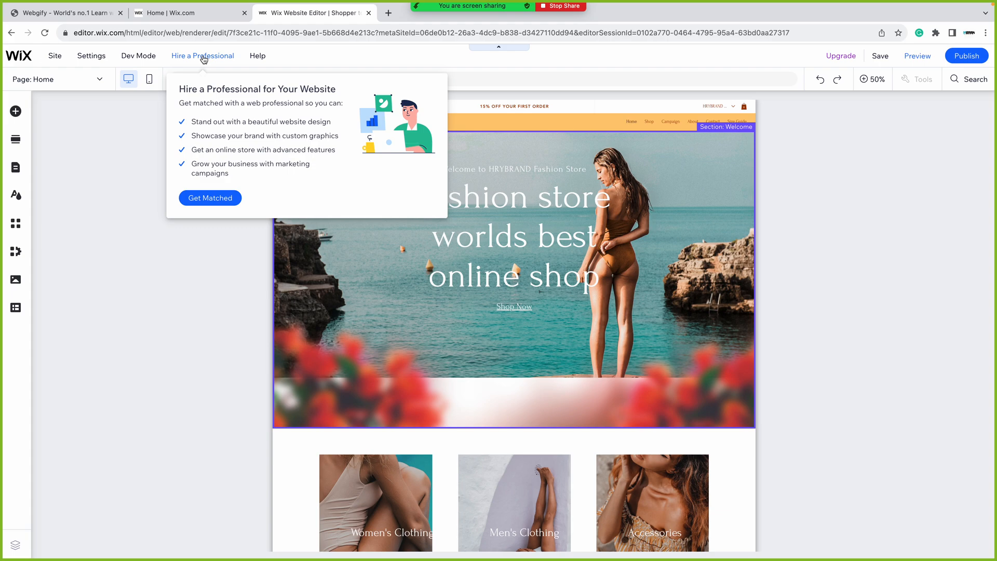
{"action": "mouse_move", "coordinate": [264, 60]}
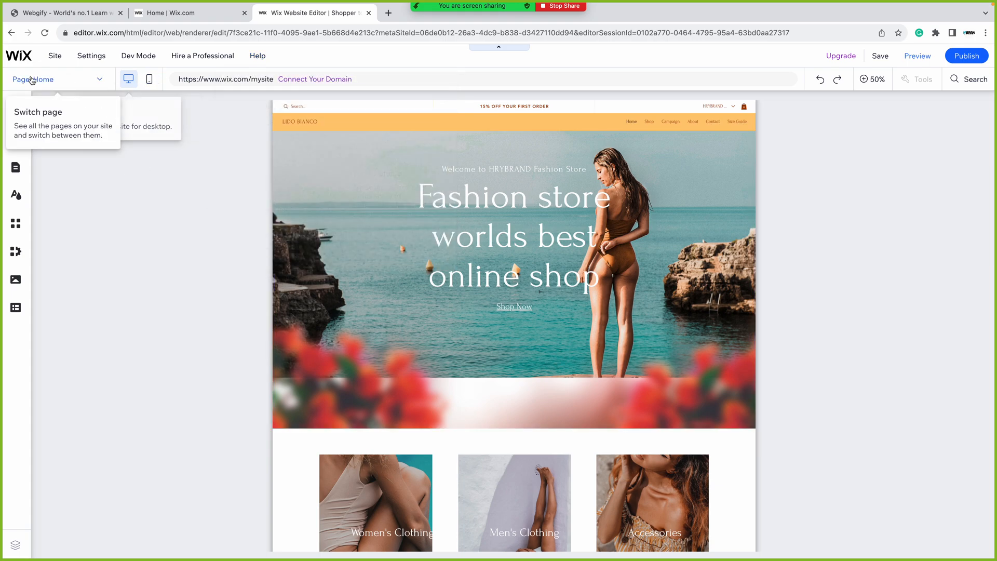
{"action": "left_click", "coordinate": [81, 80]}
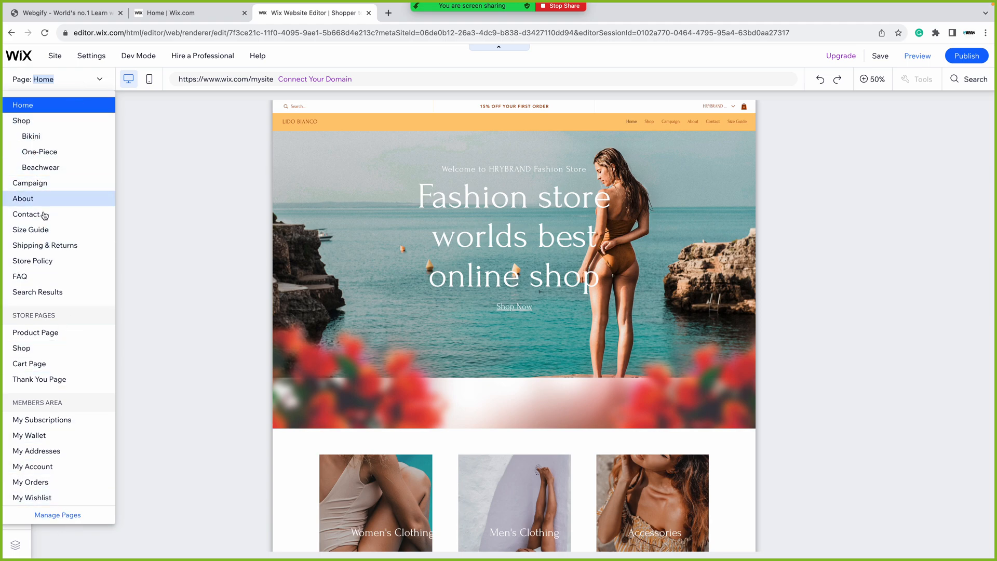
{"action": "left_click", "coordinate": [128, 83]}
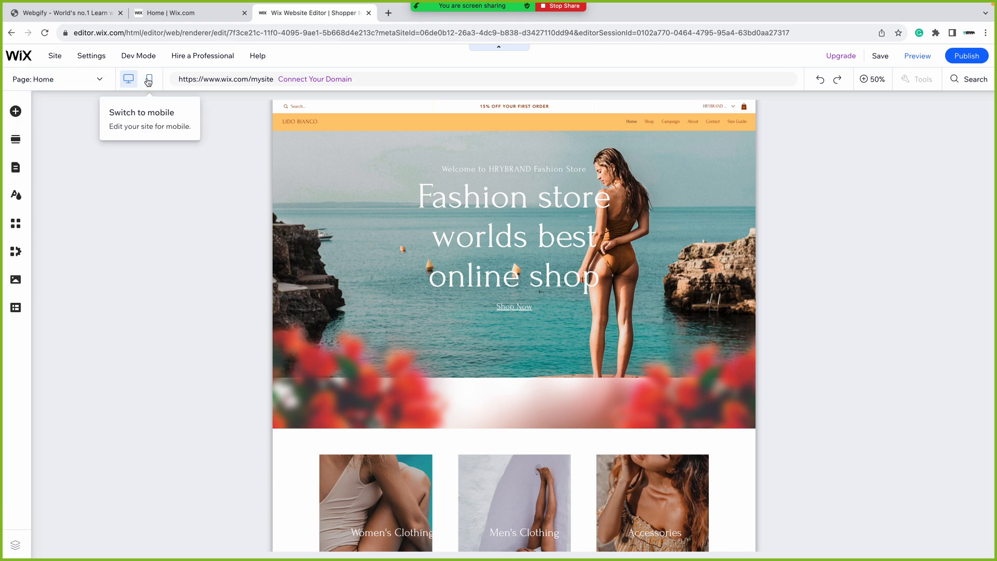
- Start the mobile site setup, compare the header scroll behaviours, and set the mobile header to Disappears
{"action": "left_click", "coordinate": [150, 80]}
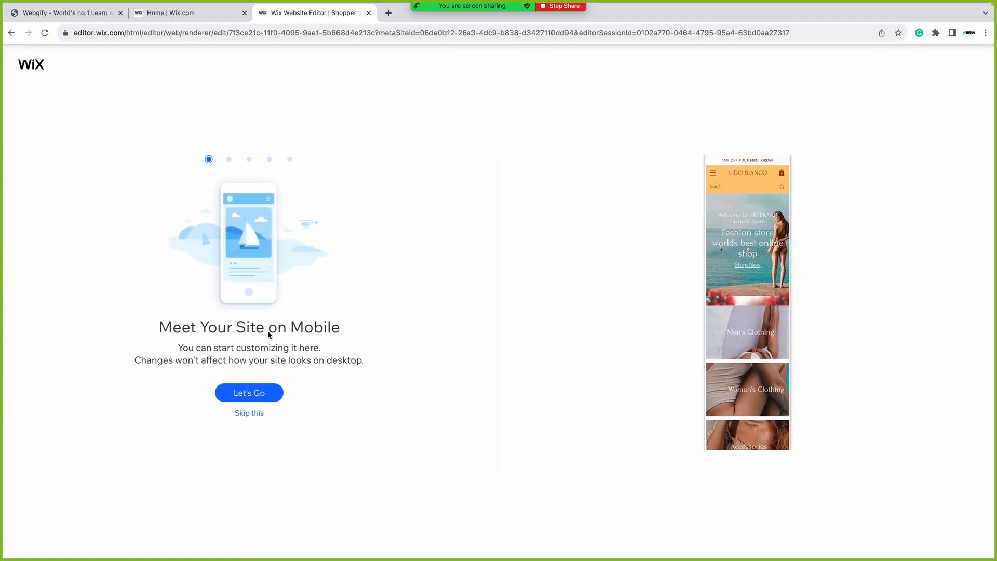
{"action": "left_click", "coordinate": [249, 394]}
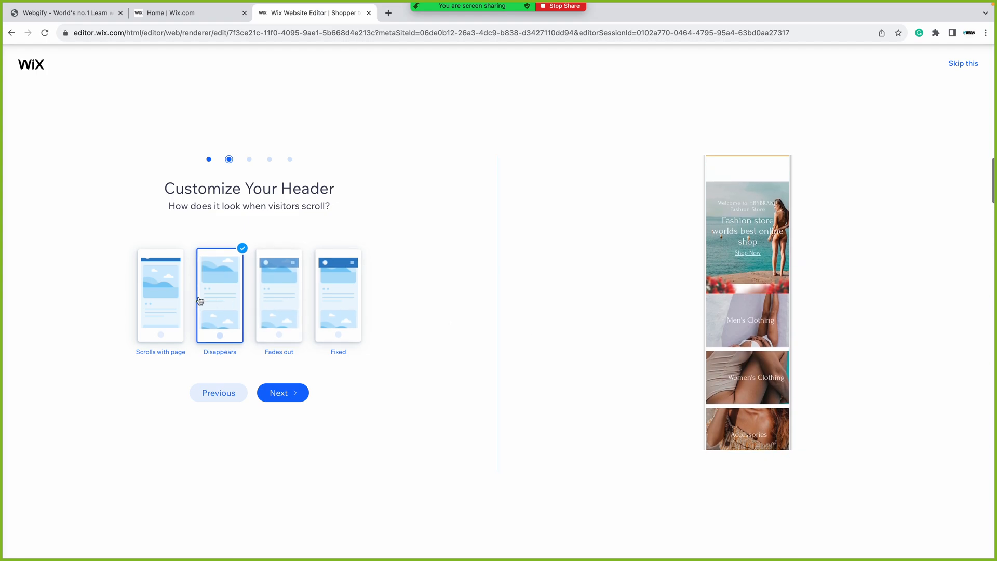
{"action": "left_click", "coordinate": [167, 303]}
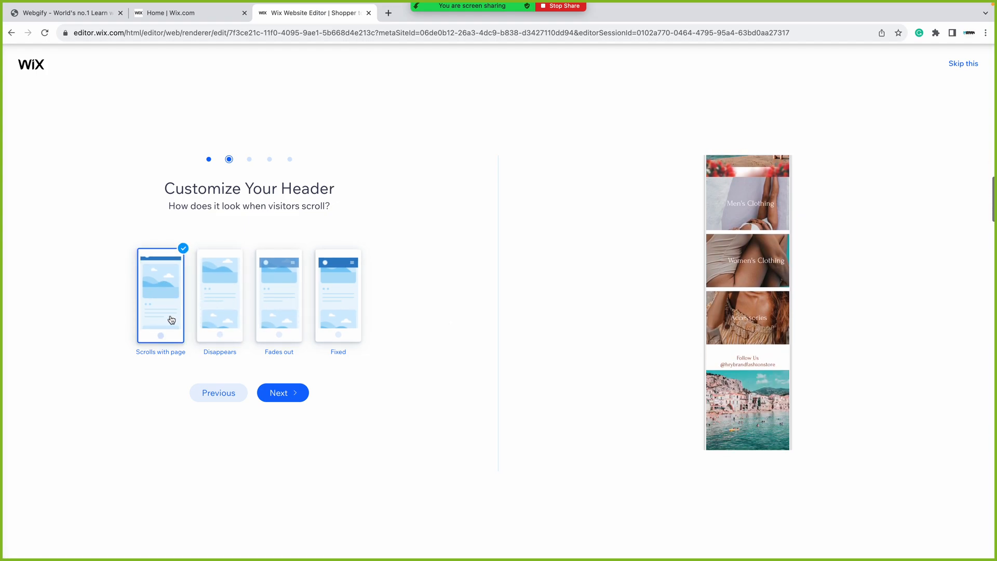
{"action": "left_click", "coordinate": [223, 302]}
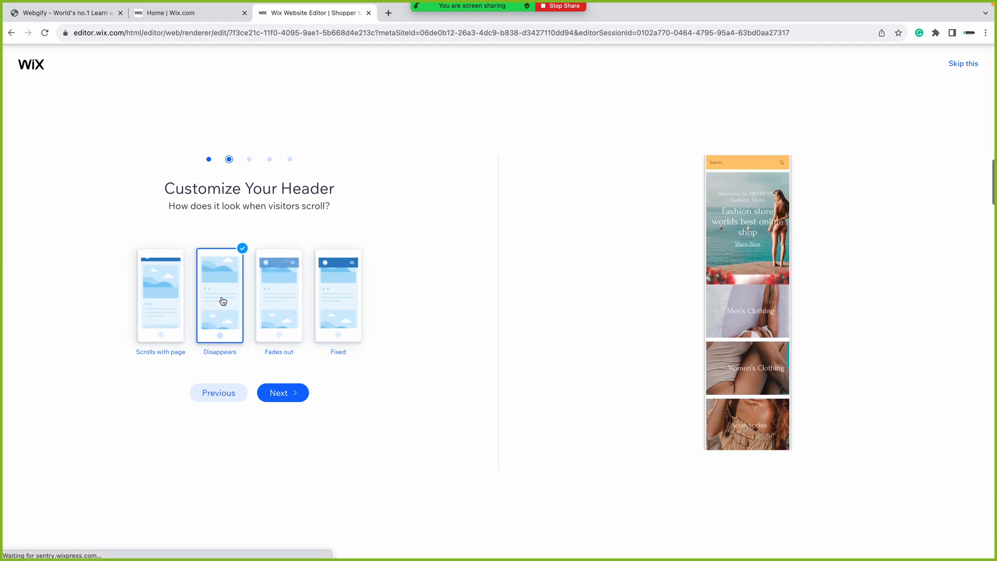
{"action": "left_click", "coordinate": [276, 309]}
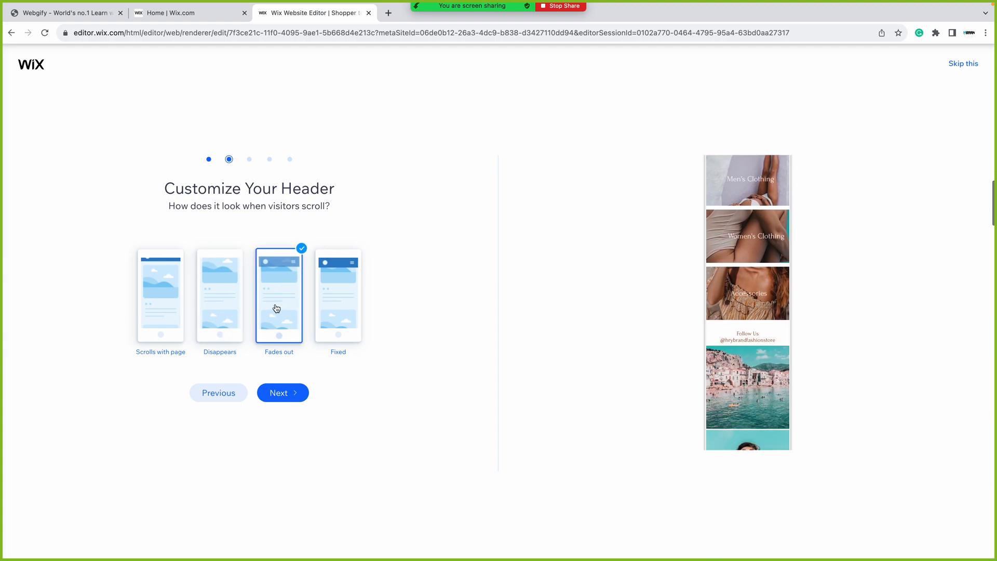
{"action": "left_click", "coordinate": [342, 305]}
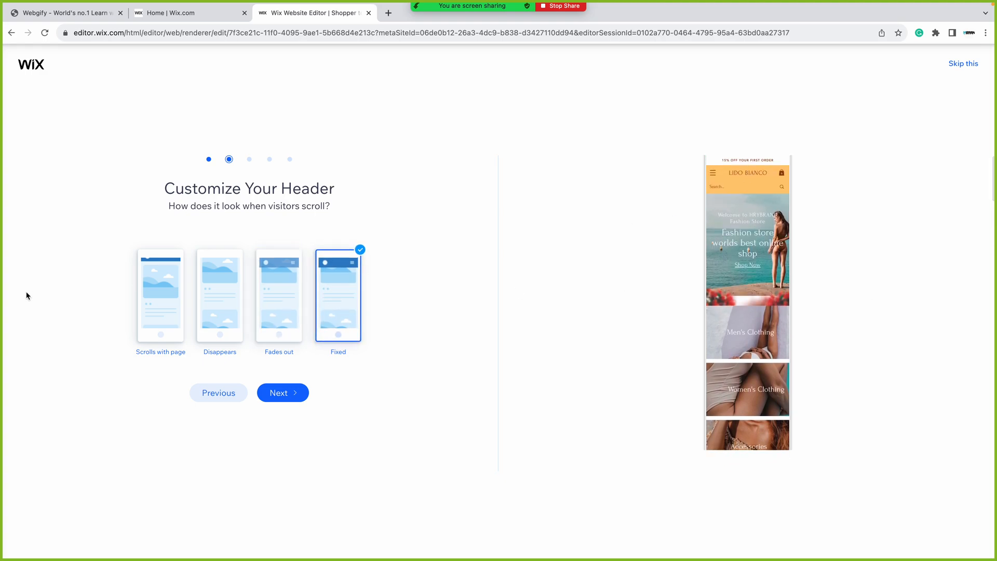
{"action": "left_click", "coordinate": [206, 307]}
{"action": "left_click", "coordinate": [276, 397]}
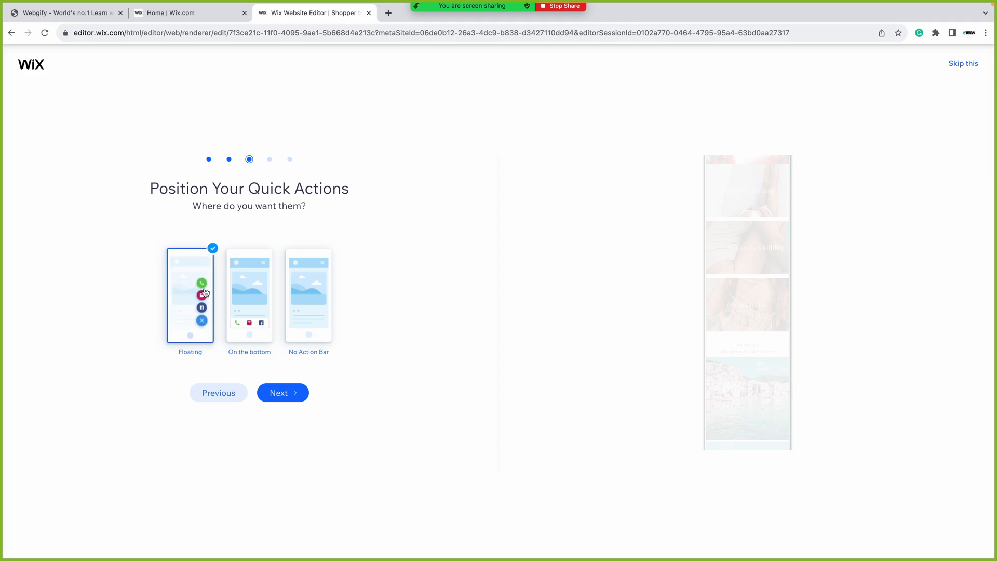
- Position the mobile quick actions as Floating and finish the mobile setup with the Back to Top button included
{"action": "left_click", "coordinate": [246, 314]}
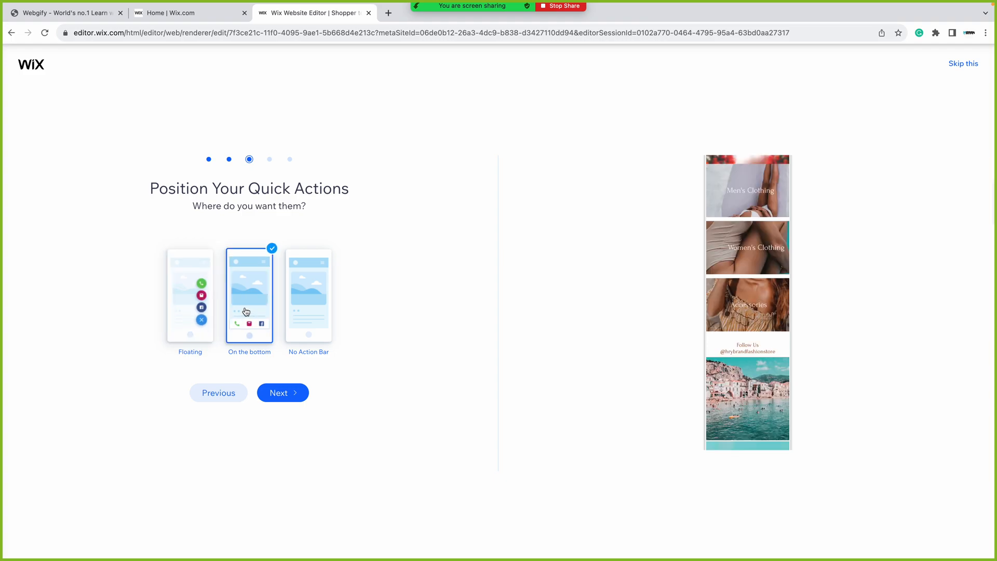
{"action": "left_click", "coordinate": [305, 306]}
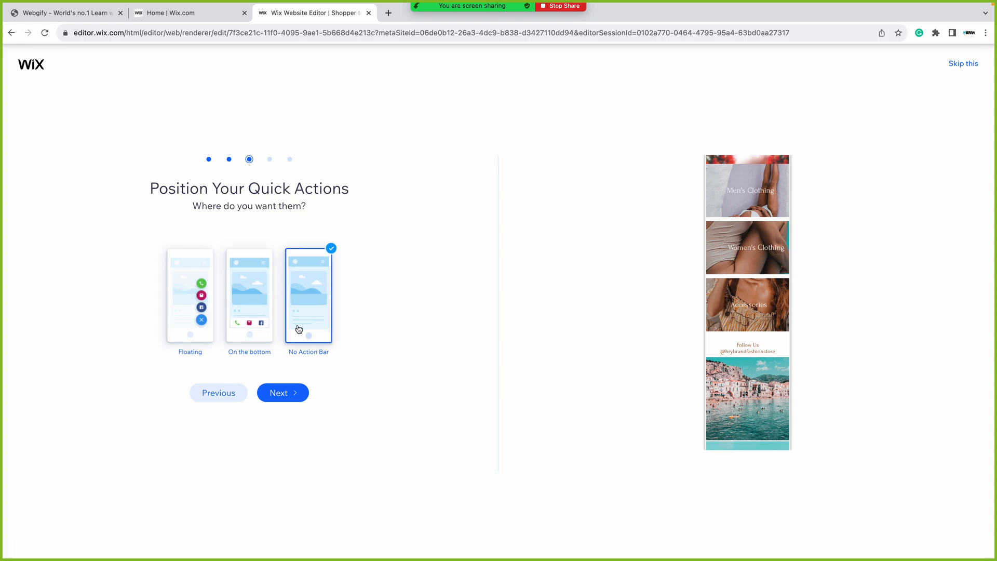
{"action": "left_click", "coordinate": [212, 305]}
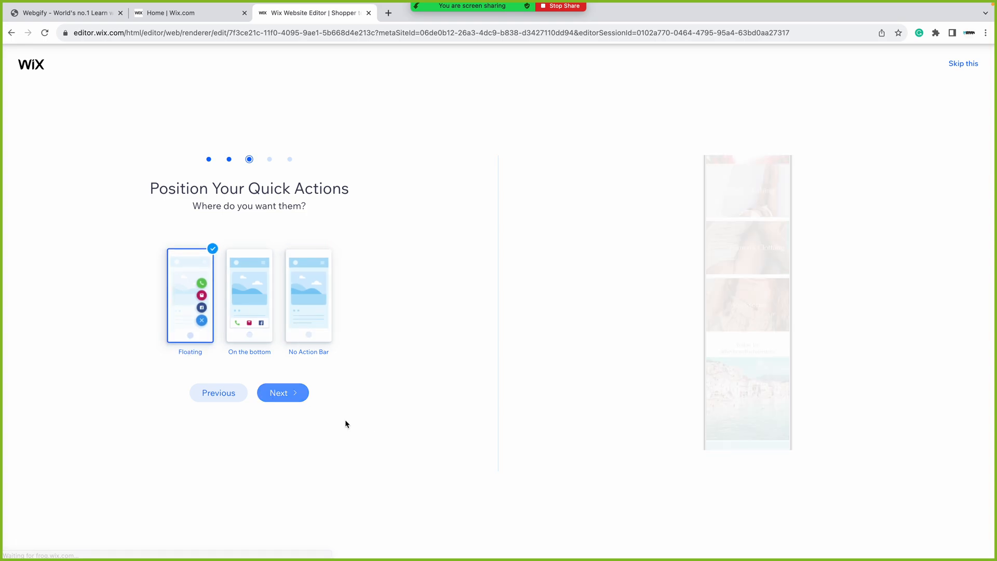
{"action": "left_click", "coordinate": [294, 396]}
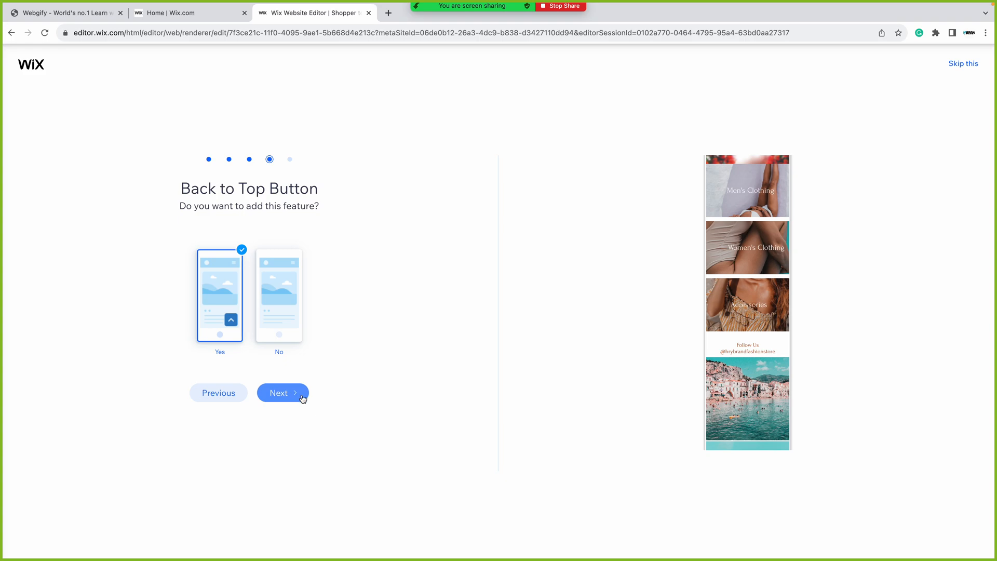
{"action": "left_click", "coordinate": [296, 395]}
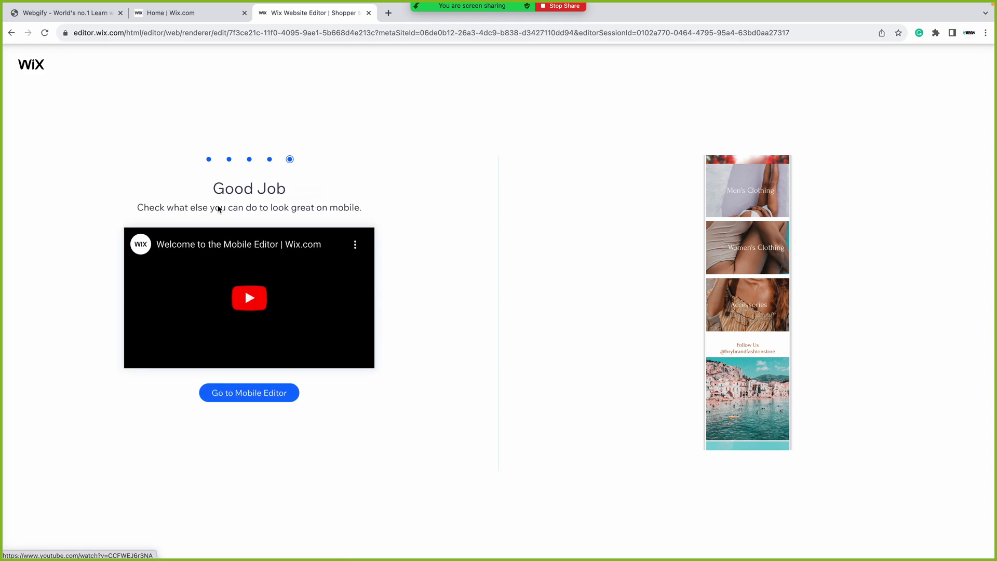
{"action": "left_click", "coordinate": [246, 394]}
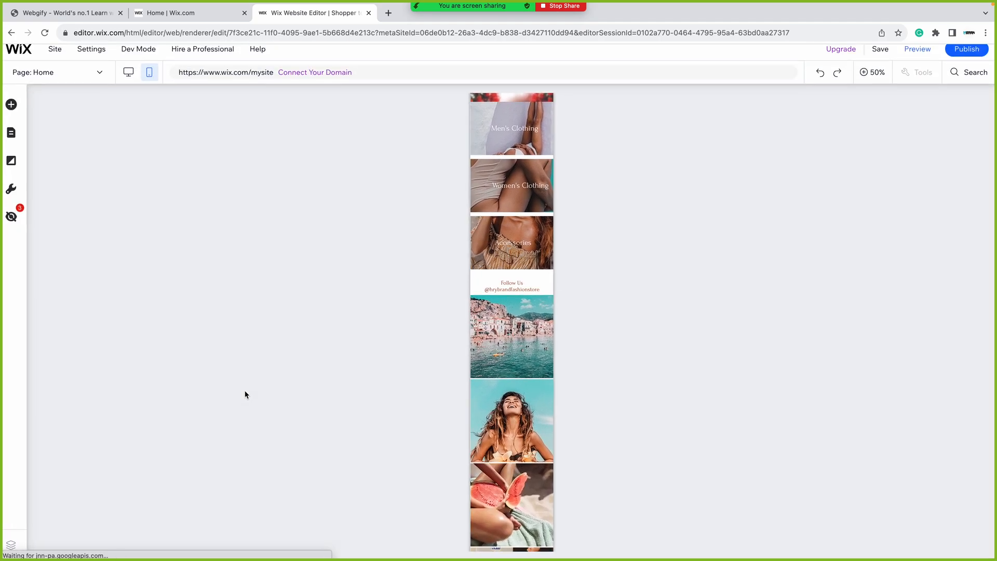
- Review the mobile home page at 100% zoom from its header down to the footer
{"action": "left_click", "coordinate": [876, 83]}
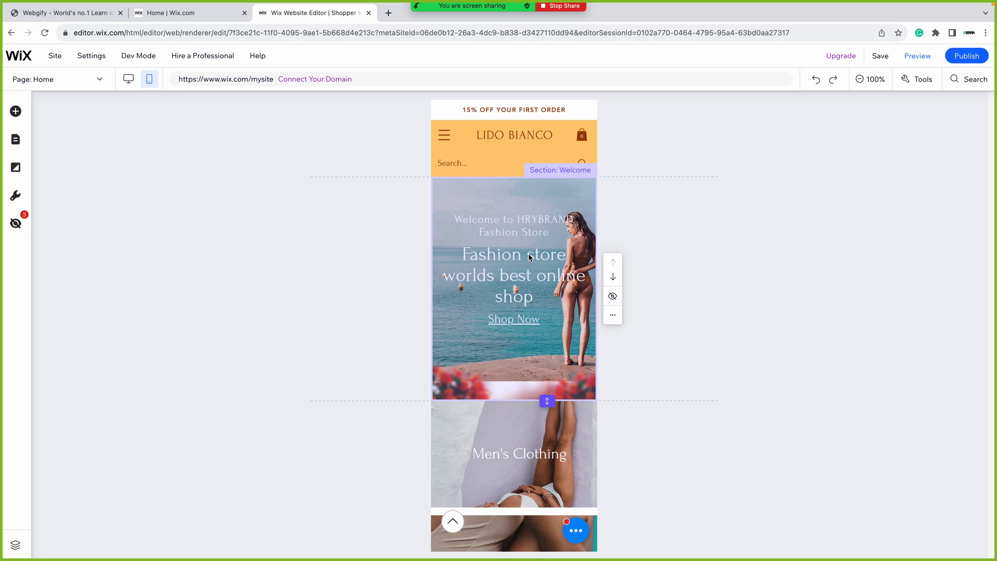
{"action": "scroll", "coordinate": [529, 257], "scroll_direction": "down", "scroll_amount": 12}
{"action": "scroll", "coordinate": [529, 257], "scroll_direction": "down", "scroll_amount": 15}
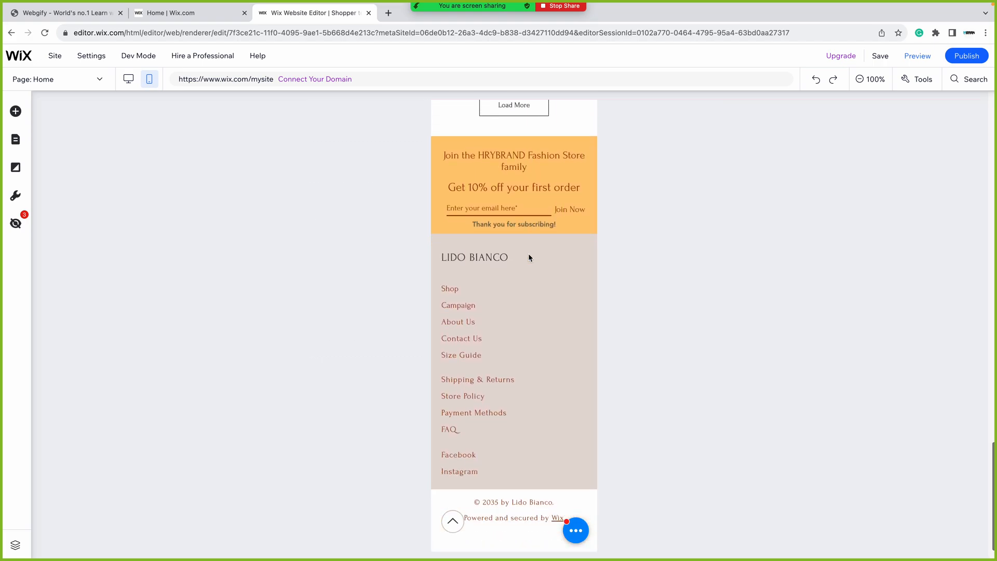
{"action": "scroll", "coordinate": [528, 258], "scroll_direction": "up", "scroll_amount": 20}
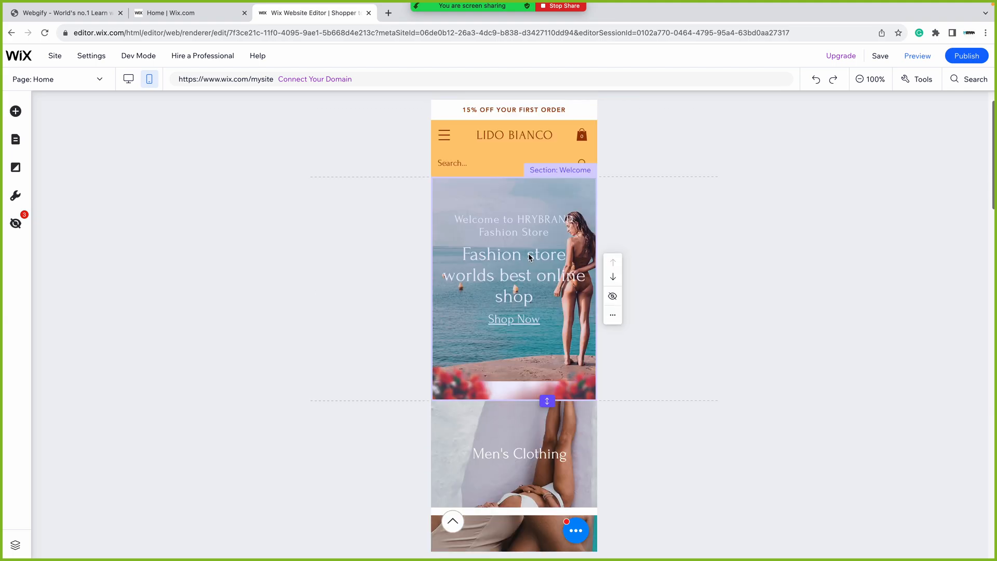
- Return to the desktop version of the site and set the editor zoom to 100%
{"action": "mouse_move", "coordinate": [138, 55]}
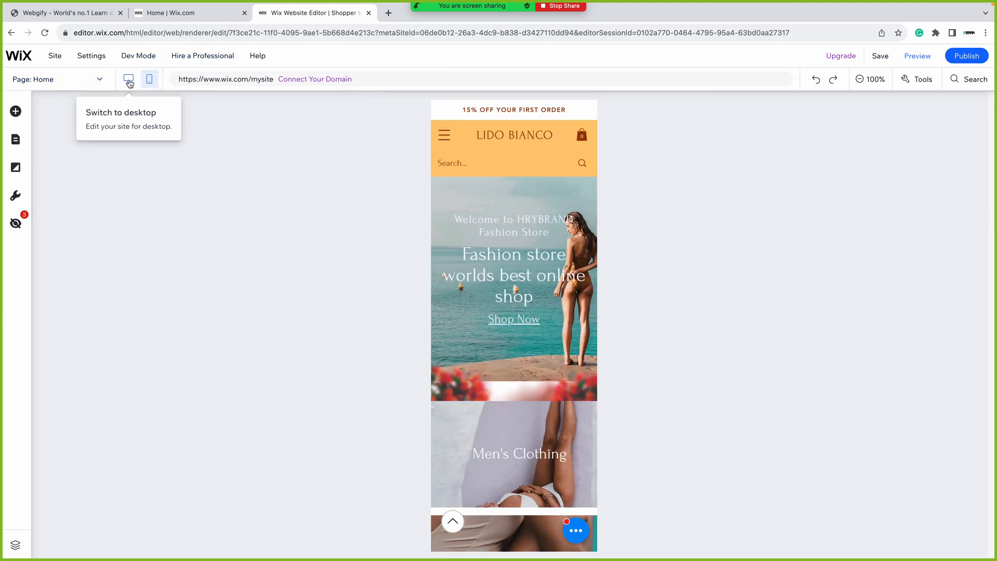
{"action": "left_click", "coordinate": [128, 81]}
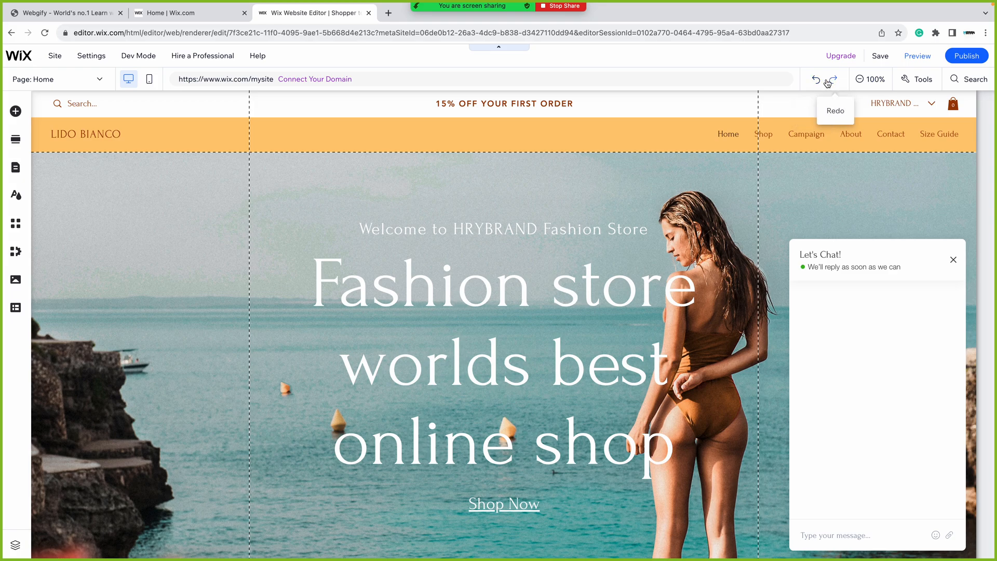
{"action": "left_click", "coordinate": [875, 79]}
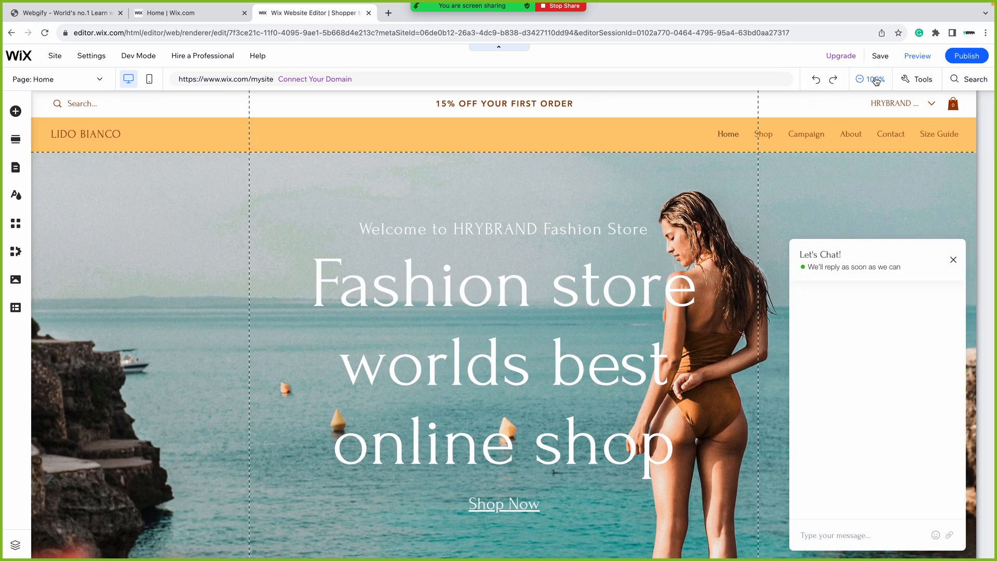
{"action": "left_click", "coordinate": [875, 79]}
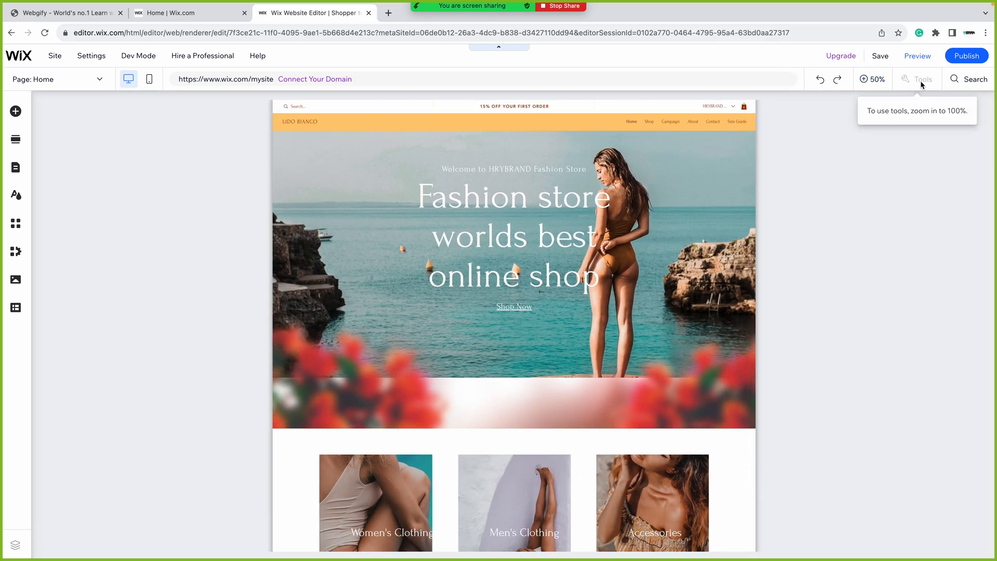
{"action": "left_click", "coordinate": [875, 80]}
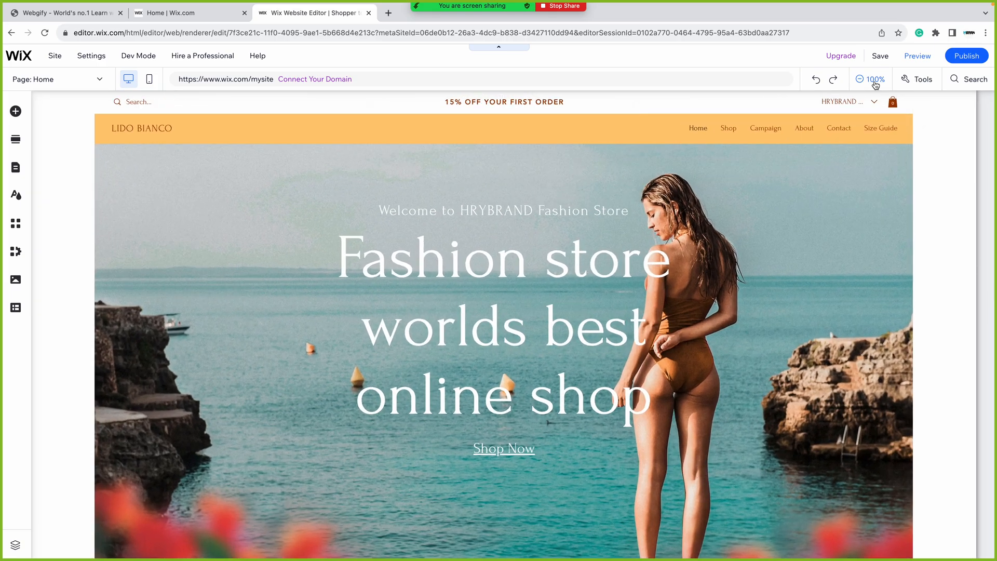
- Show the Toolbar and Layers editing tools and toggle the canvas zoom to 50% and back to 100%
{"action": "left_click", "coordinate": [920, 81]}
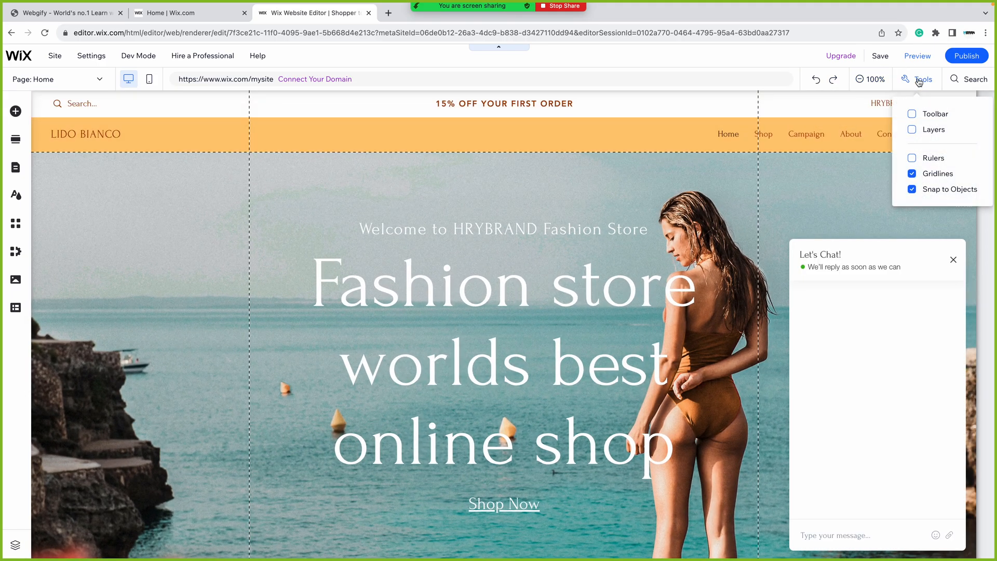
{"action": "left_click", "coordinate": [913, 115]}
{"action": "left_click", "coordinate": [913, 130]}
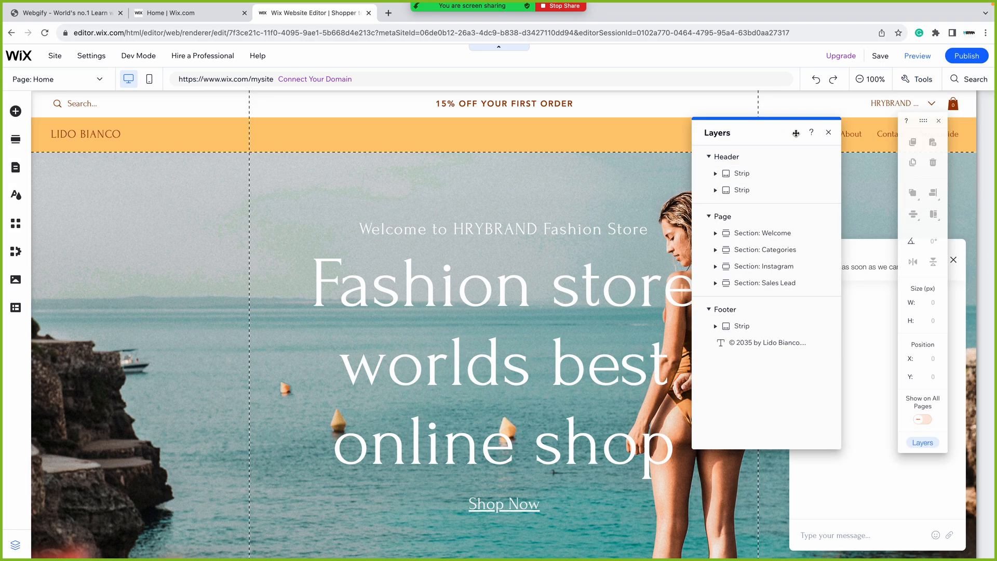
{"action": "left_click_drag", "start_coordinate": [787, 132], "coordinate": [847, 136]}
{"action": "left_click", "coordinate": [867, 81]}
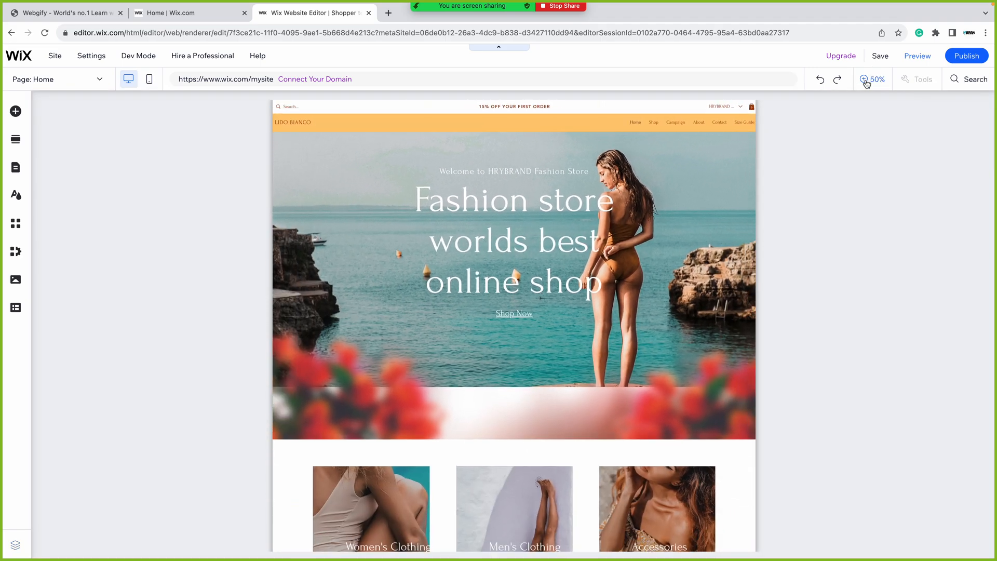
{"action": "left_click", "coordinate": [866, 81]}
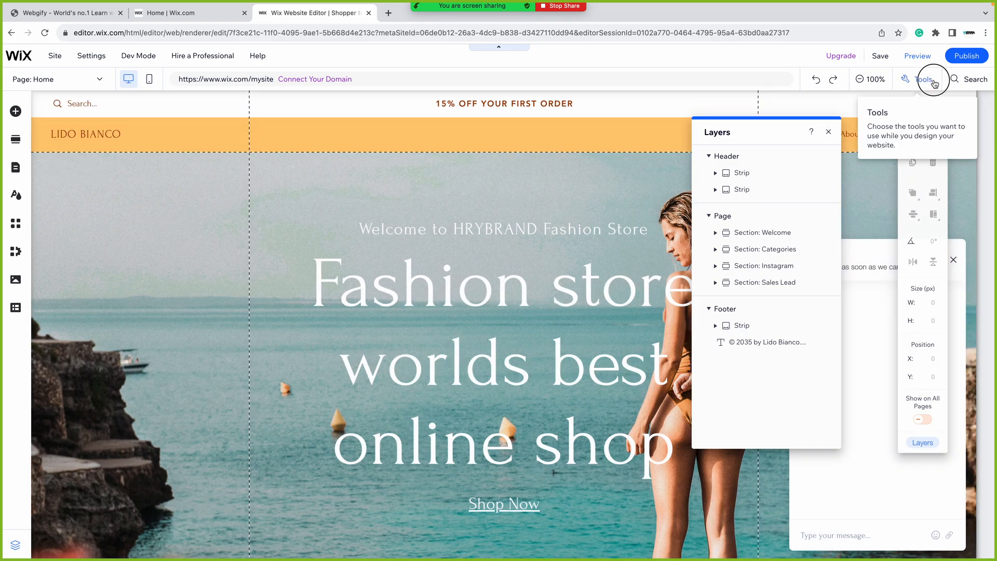
- Hide the Toolbar and Layers editing tools again
{"action": "left_click", "coordinate": [918, 79]}
{"action": "left_click", "coordinate": [912, 114]}
{"action": "left_click", "coordinate": [913, 130]}
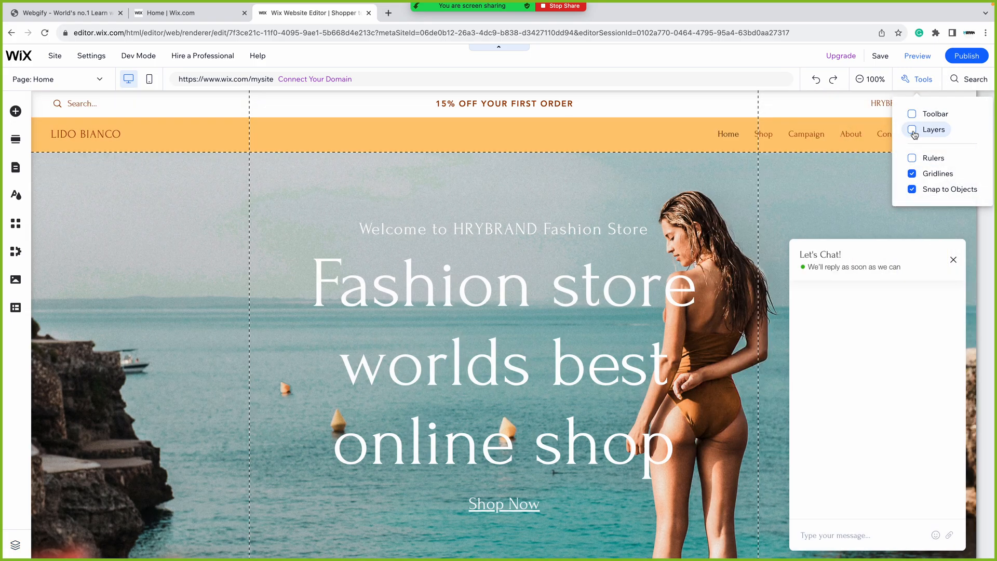
- Briefly show the rulers on the canvas, hide them again, and turn off the gridlines
{"action": "left_click", "coordinate": [913, 159]}
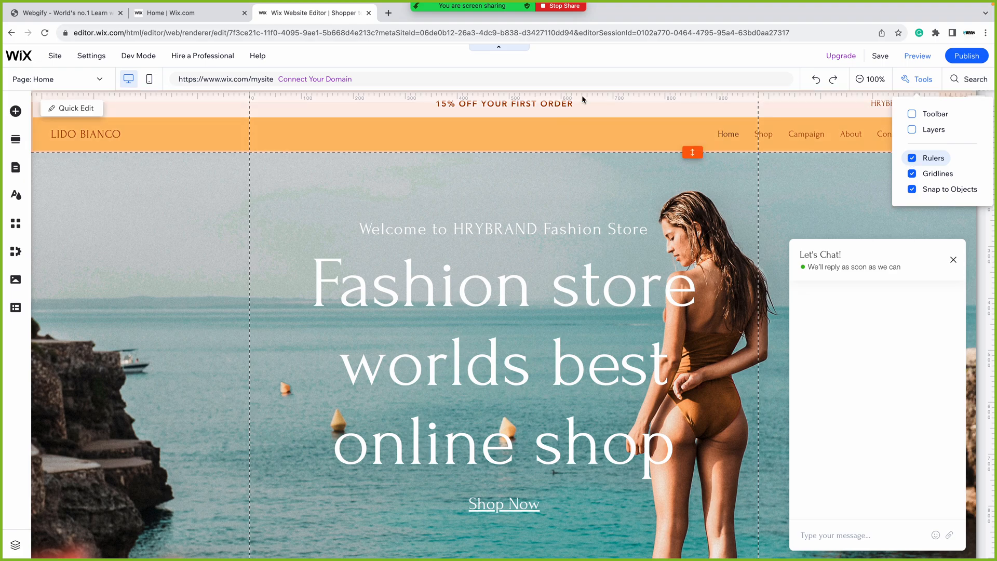
{"action": "left_click", "coordinate": [912, 159]}
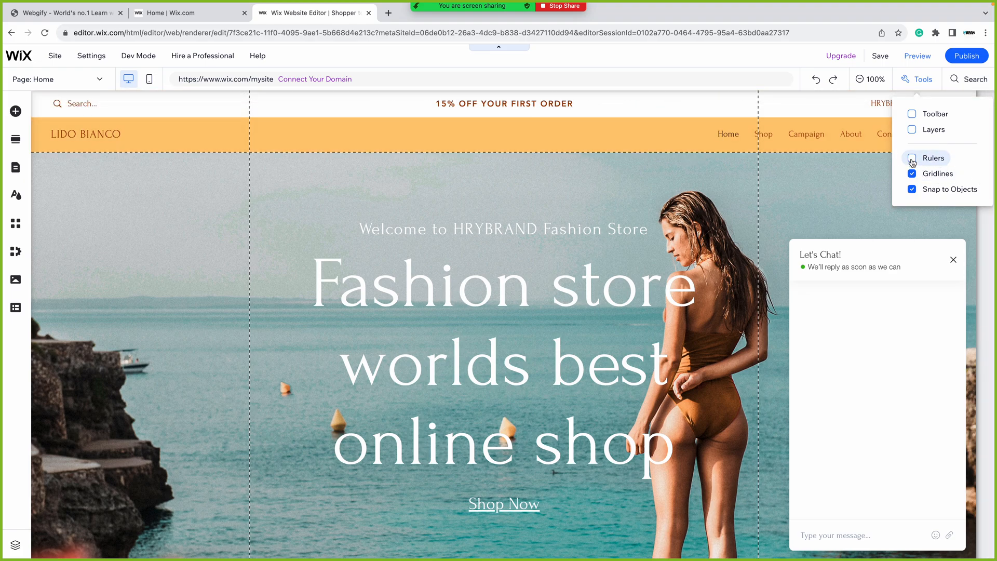
{"action": "left_click", "coordinate": [912, 174]}
{"action": "left_click", "coordinate": [912, 174]}
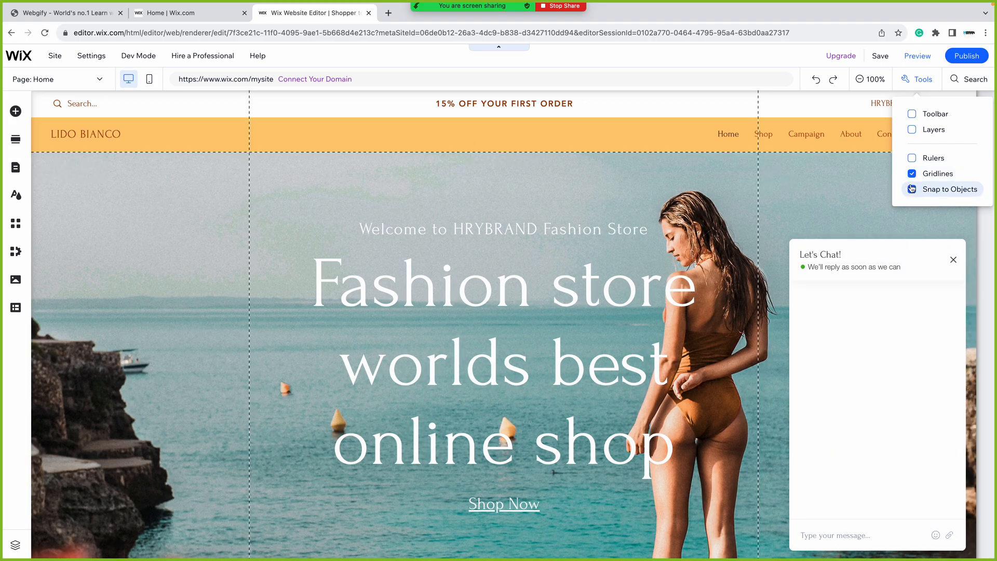
{"action": "left_click", "coordinate": [912, 189]}
{"action": "left_click", "coordinate": [912, 175]}
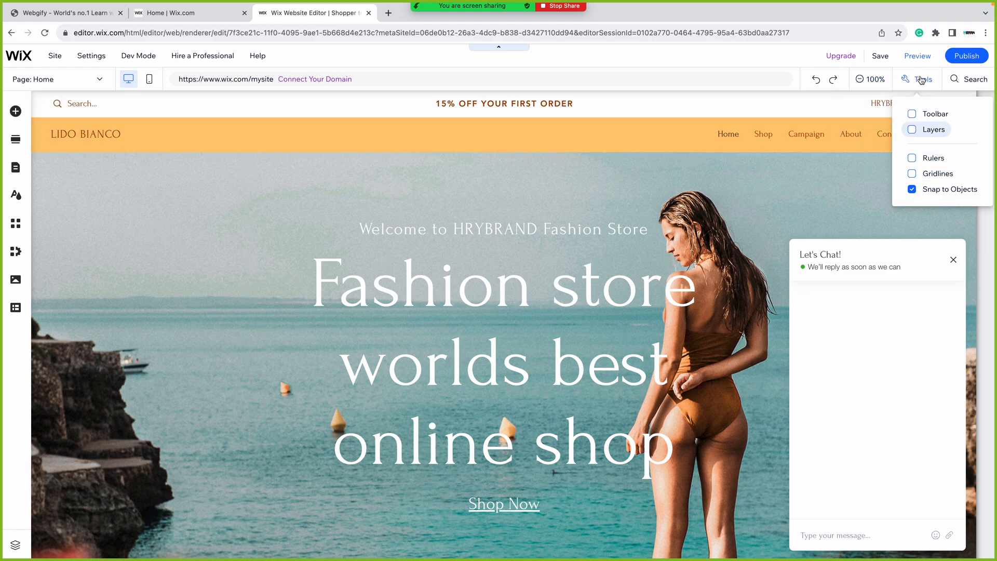
{"action": "left_click", "coordinate": [972, 80]}
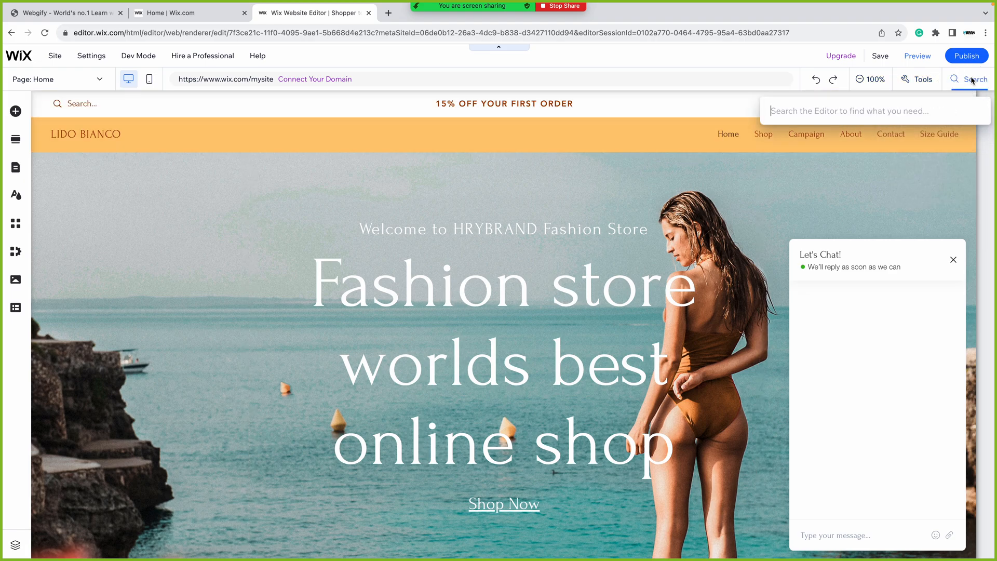
{"action": "left_click", "coordinate": [802, 59]}
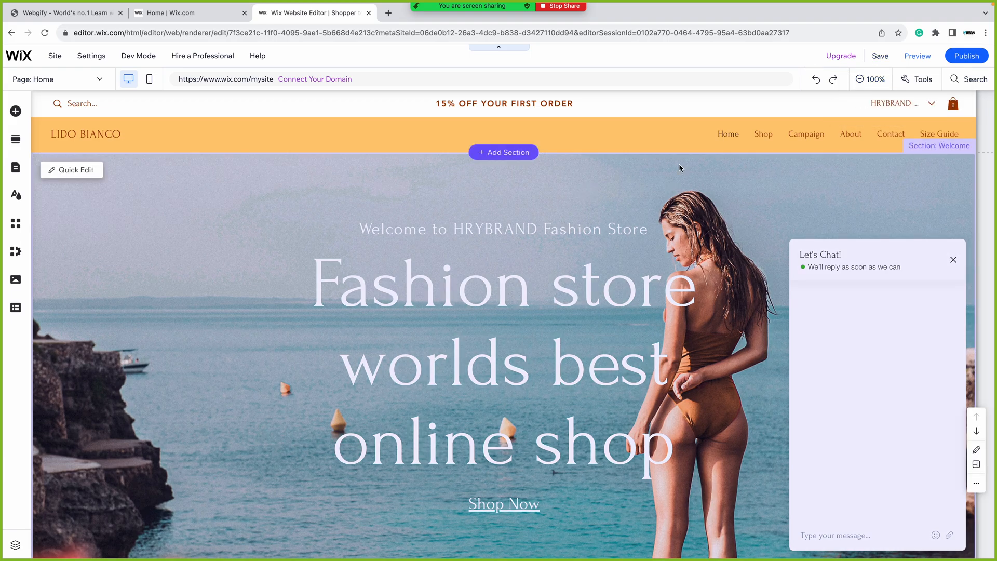
- Save the site under the free Wix.com domain with the address ending hrybrandfashion, and preview it with the saved-site message dismissed permanently
{"action": "left_click", "coordinate": [882, 59]}
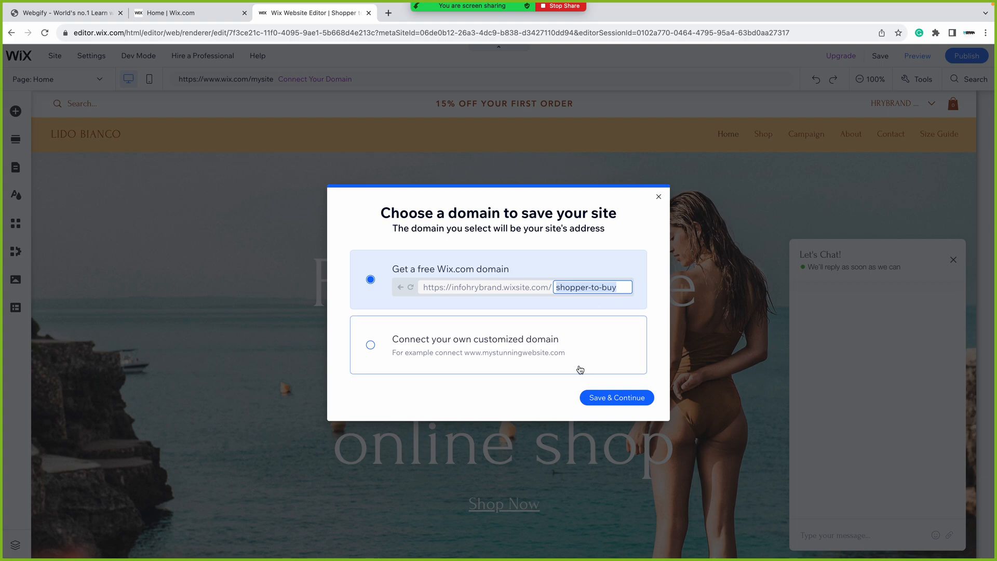
{"action": "type", "text": "hrybrandfashion"}
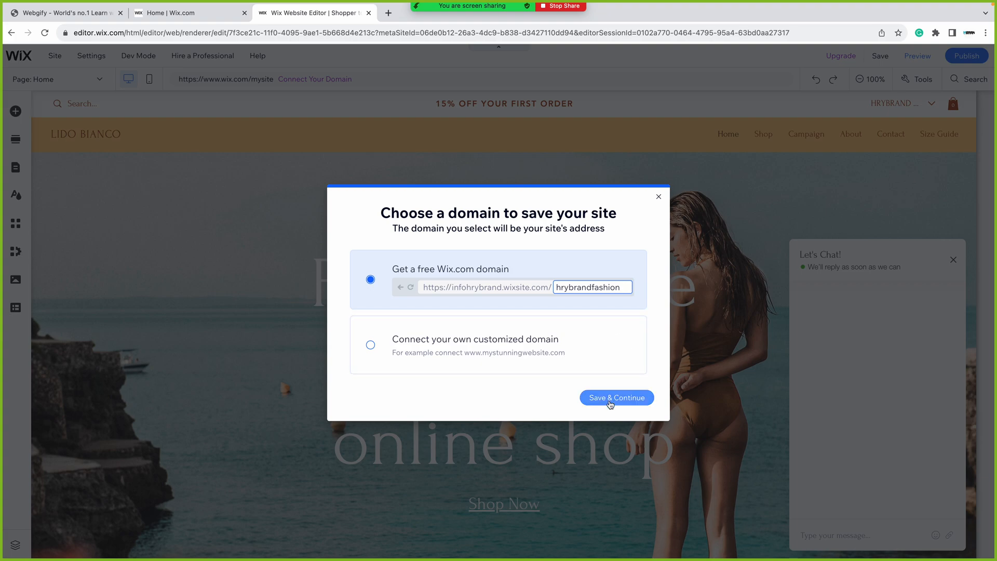
{"action": "left_click", "coordinate": [611, 404]}
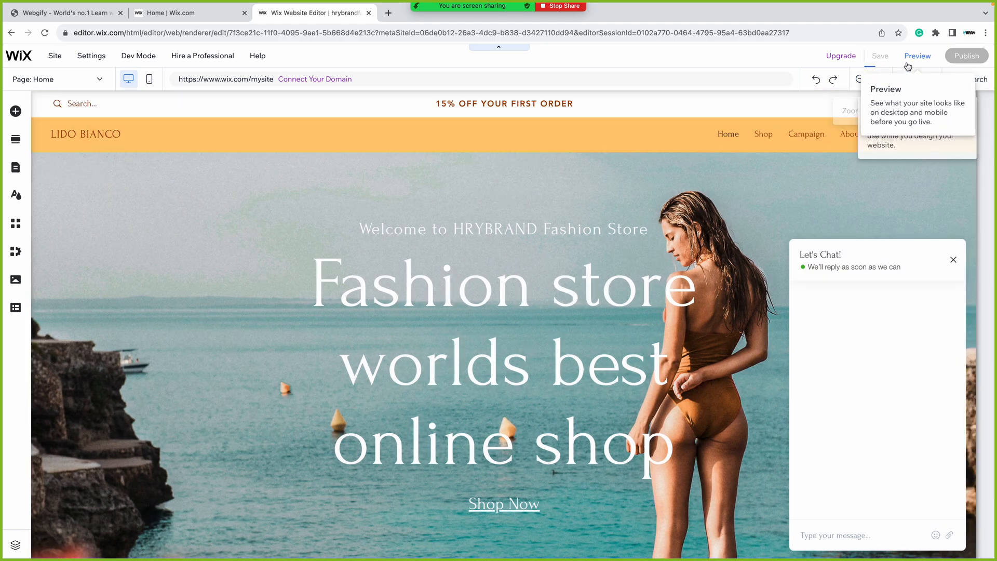
{"action": "left_click", "coordinate": [916, 61]}
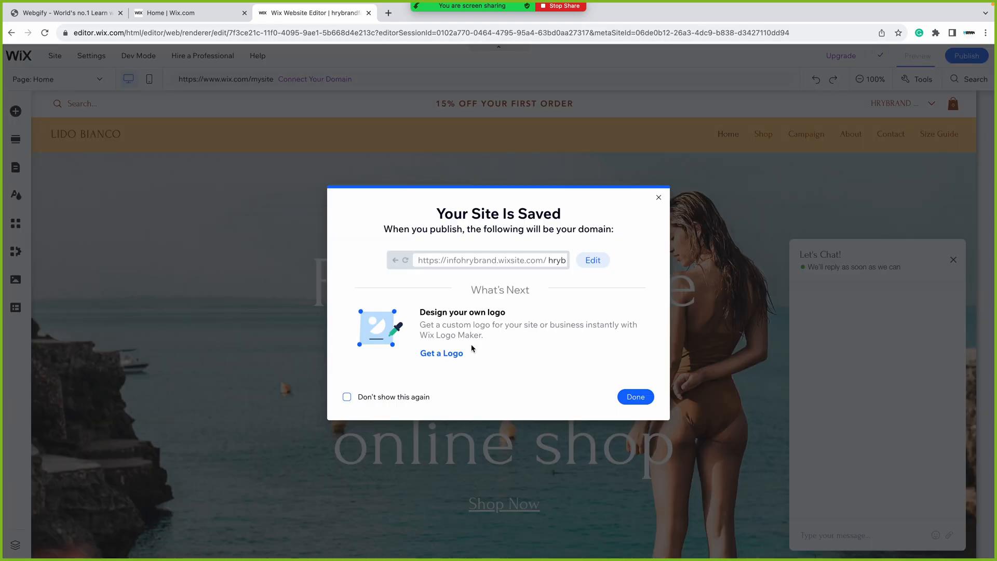
{"action": "left_click", "coordinate": [376, 397]}
{"action": "left_click", "coordinate": [636, 397]}
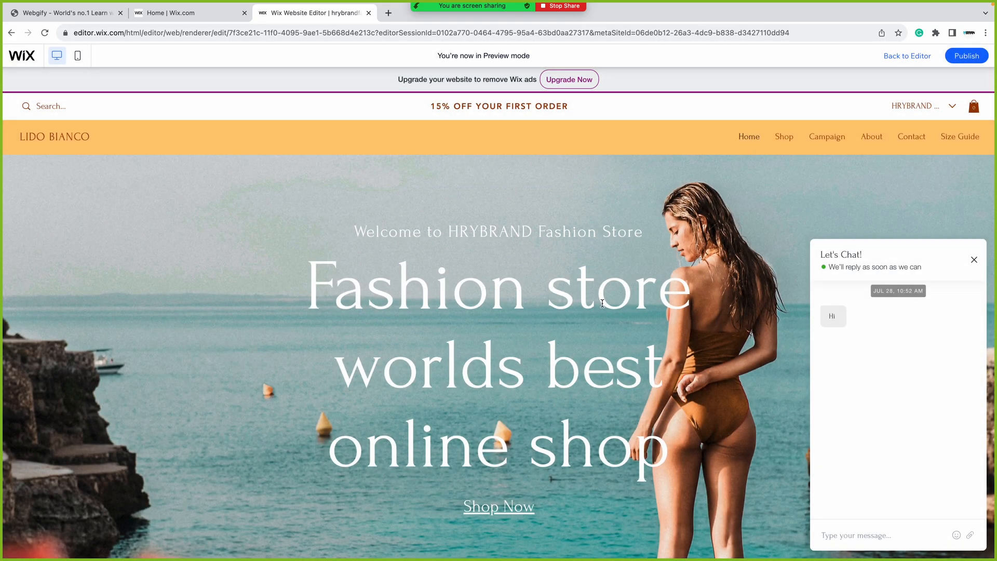
- Review the desktop home page in preview from the hero section to the email sign-up section, and return to the editor
{"action": "scroll", "coordinate": [313, 189], "scroll_direction": "down", "scroll_amount": 12}
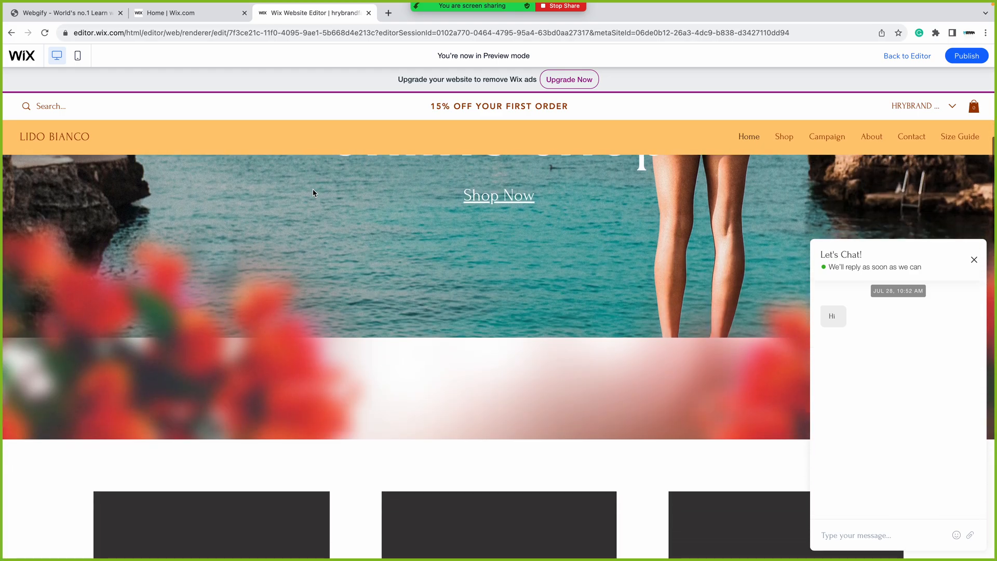
{"action": "scroll", "coordinate": [312, 189], "scroll_direction": "up", "scroll_amount": 12}
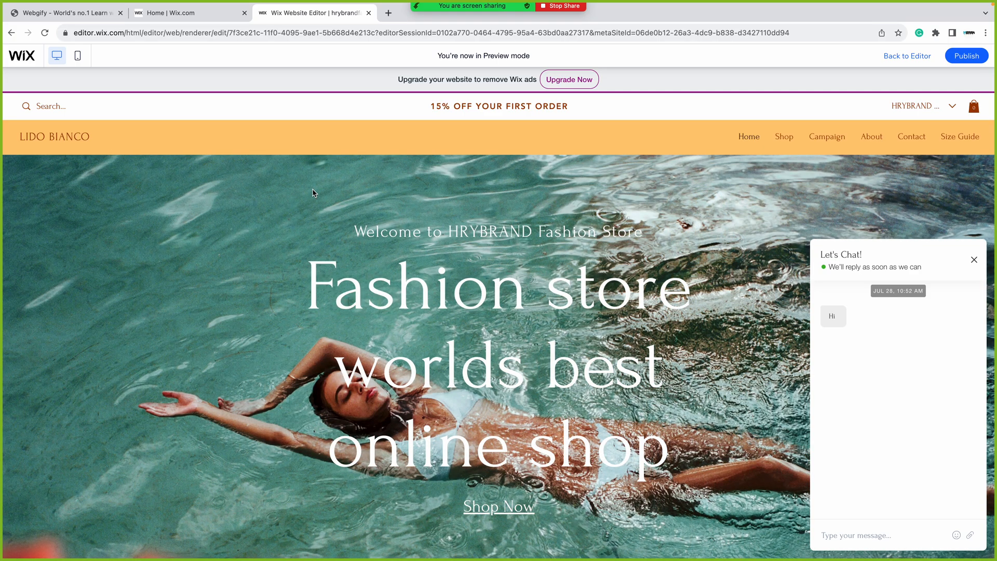
{"action": "scroll", "coordinate": [313, 192], "scroll_direction": "down", "scroll_amount": 10}
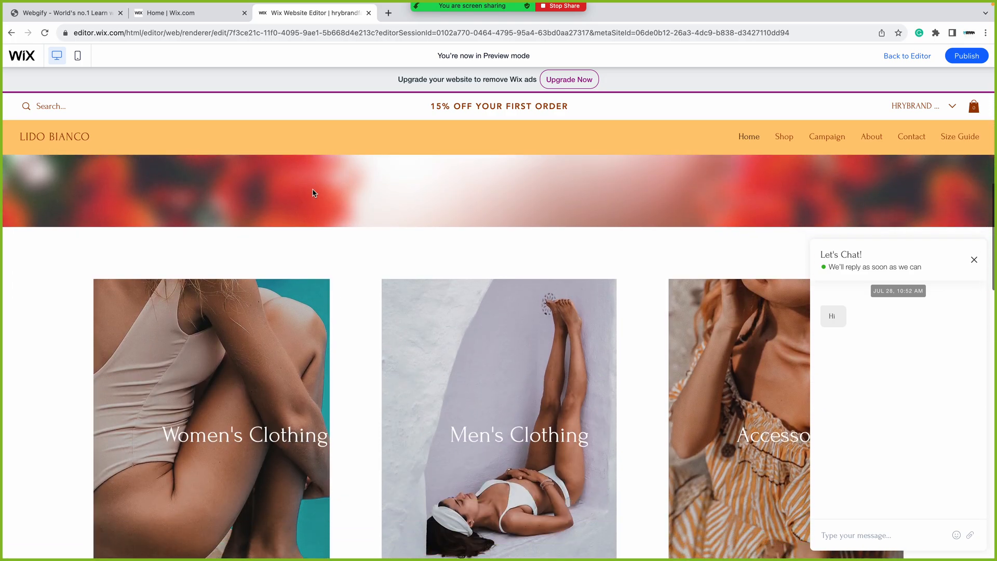
{"action": "scroll", "coordinate": [313, 193], "scroll_direction": "down", "scroll_amount": 3}
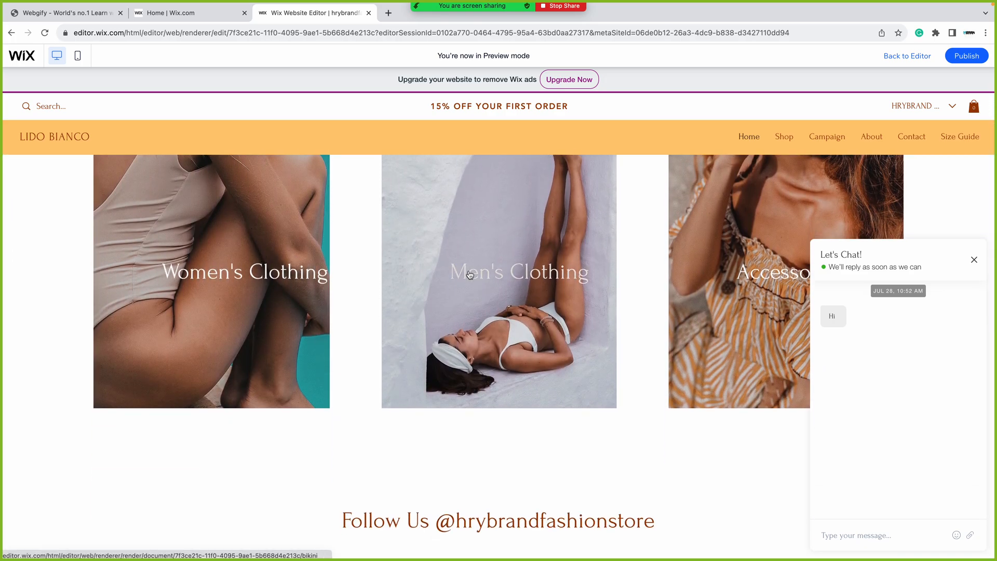
{"action": "scroll", "coordinate": [469, 274], "scroll_direction": "down", "scroll_amount": 6}
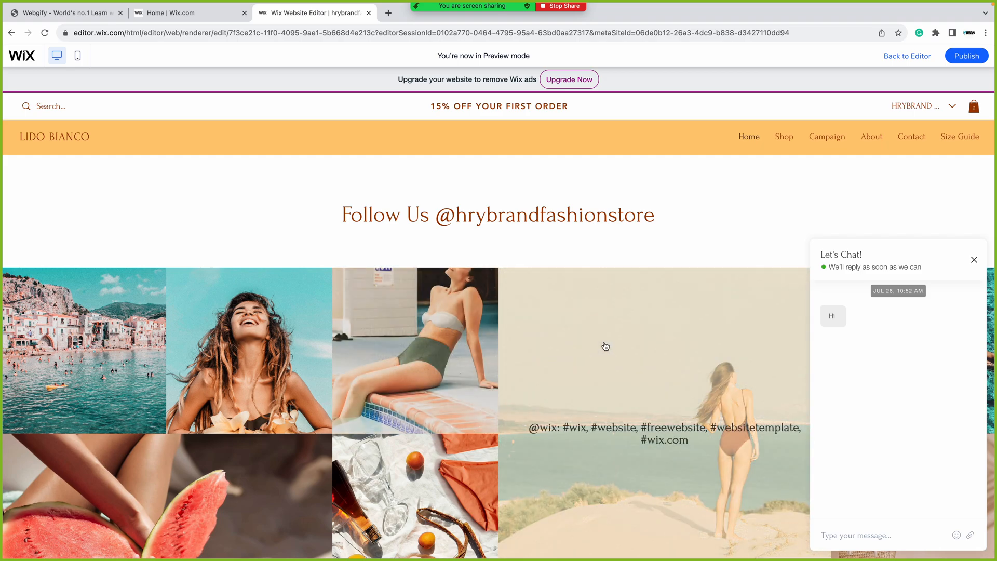
{"action": "scroll", "coordinate": [606, 346], "scroll_direction": "down", "scroll_amount": 10}
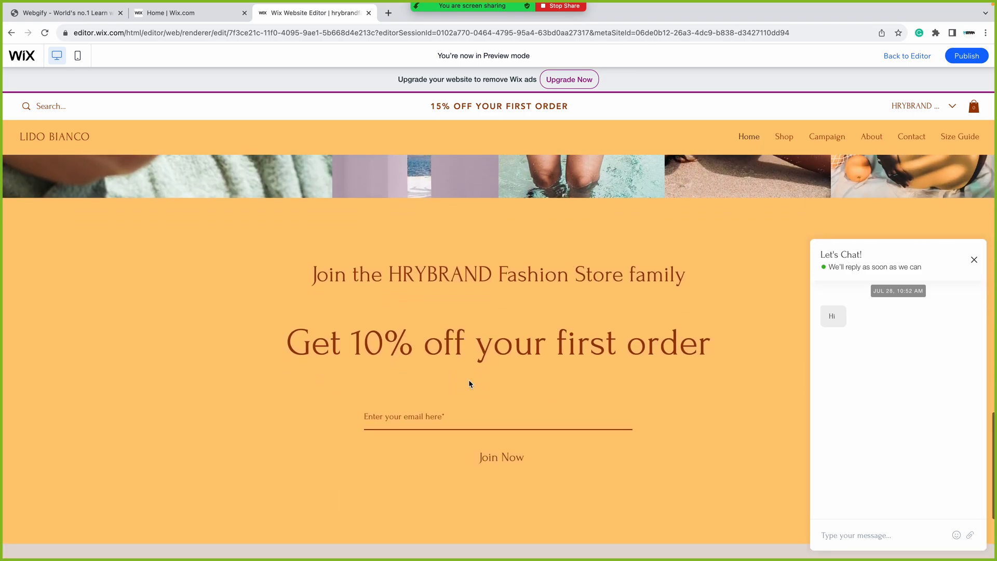
{"action": "scroll", "coordinate": [485, 364], "scroll_direction": "down", "scroll_amount": 4}
{"action": "scroll", "coordinate": [486, 363], "scroll_direction": "up", "scroll_amount": 20}
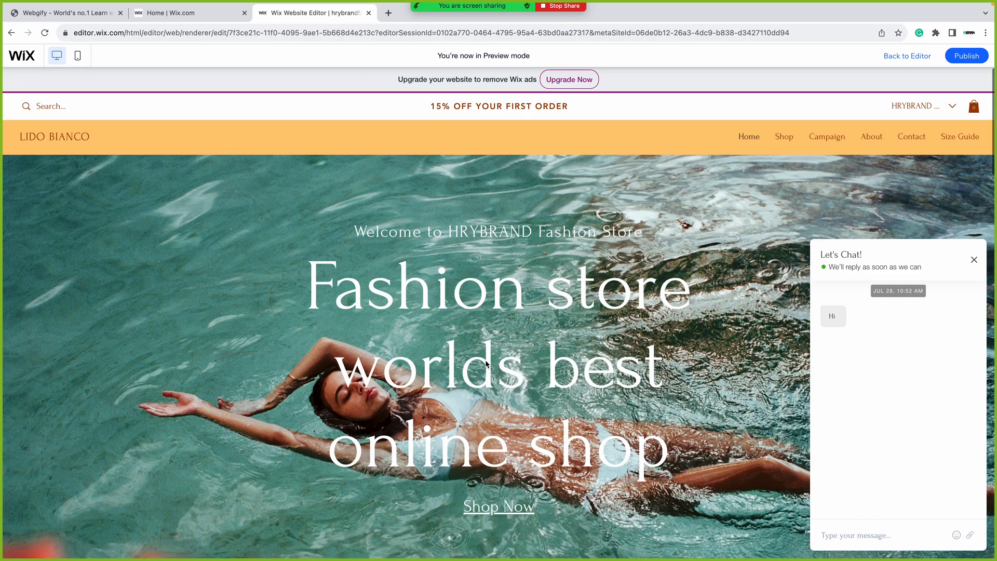
{"action": "left_click", "coordinate": [904, 56]}
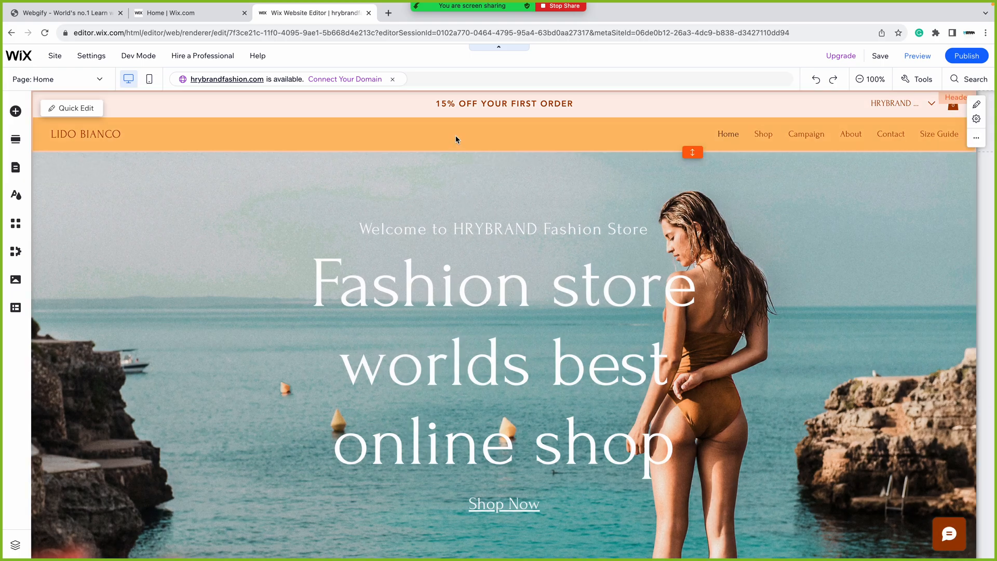
- Change the header's promotional text to "25% OFF ON ALL PRODUCTS!"
{"action": "left_click", "coordinate": [462, 136]}
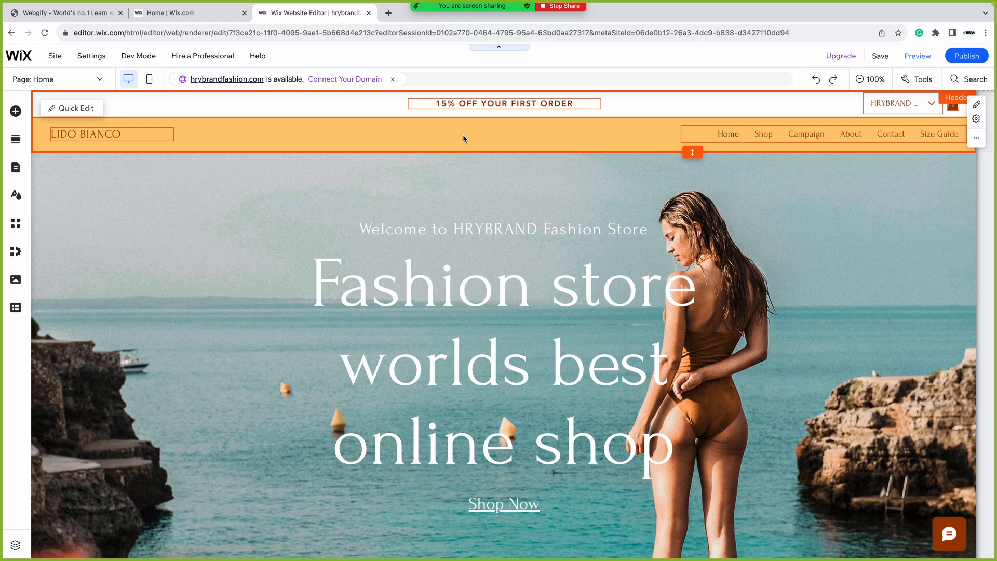
{"action": "double_click", "coordinate": [466, 104]}
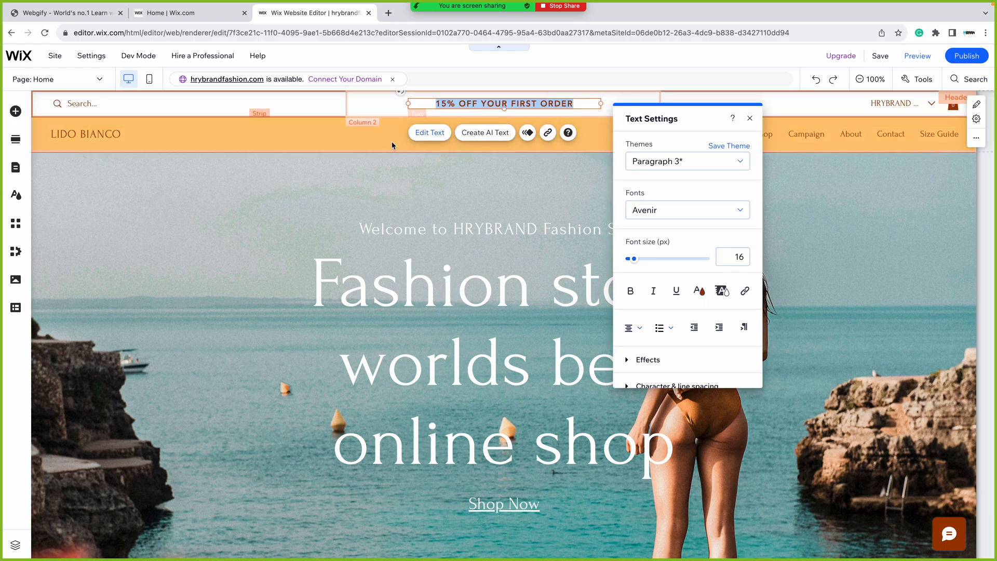
{"action": "left_click", "coordinate": [441, 104]}
{"action": "key", "text": "BackSpace"}
{"action": "type", "text": "2"}
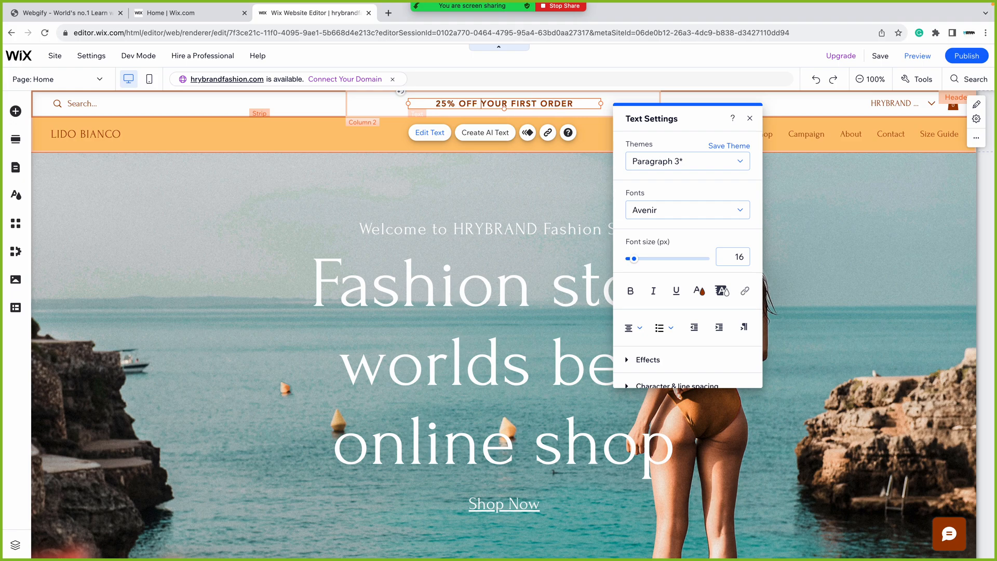
{"action": "left_click_drag", "start_coordinate": [487, 103], "coordinate": [573, 104]}
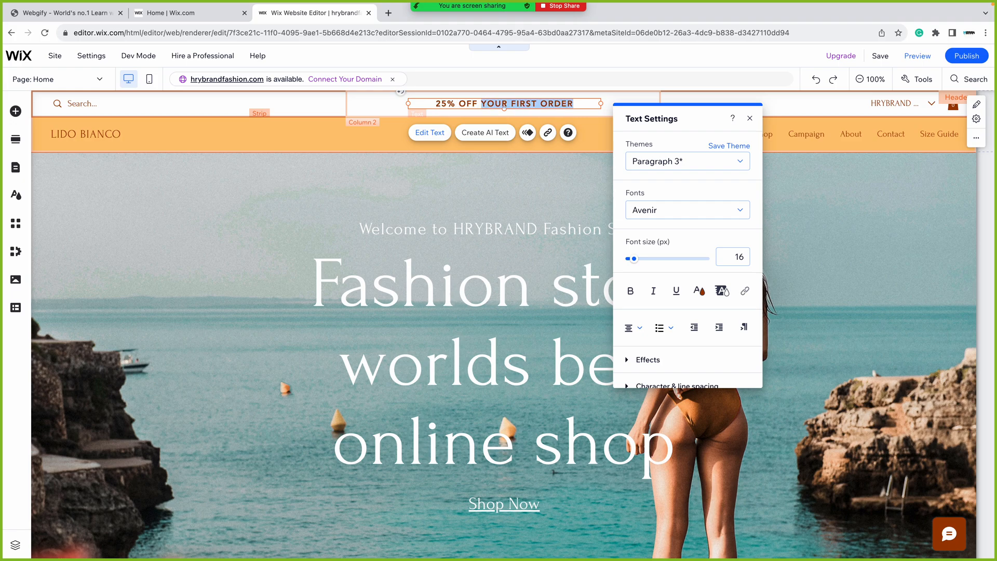
{"action": "type", "text": "ON ALL P"}
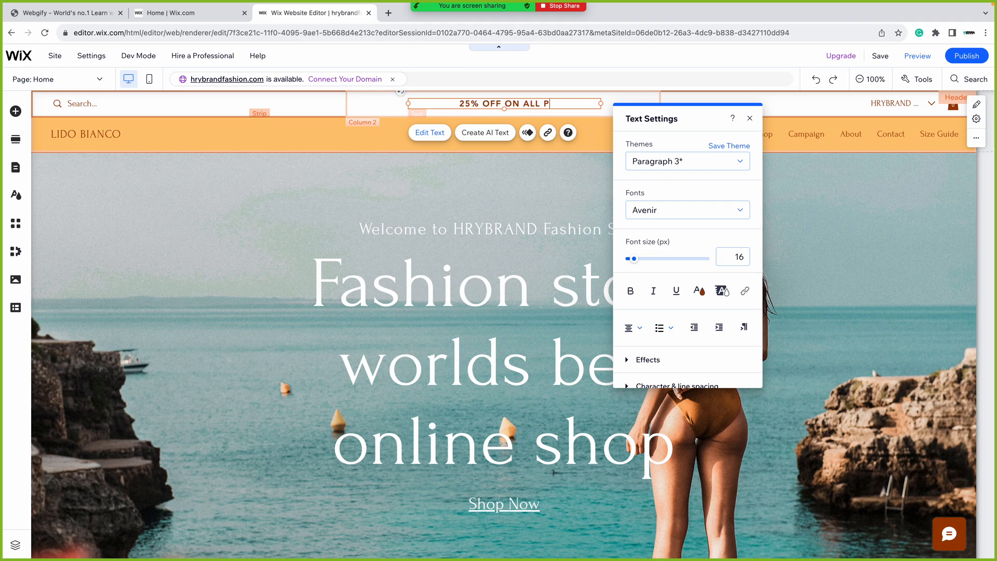
{"action": "type", "text": "RODUCTS!"}
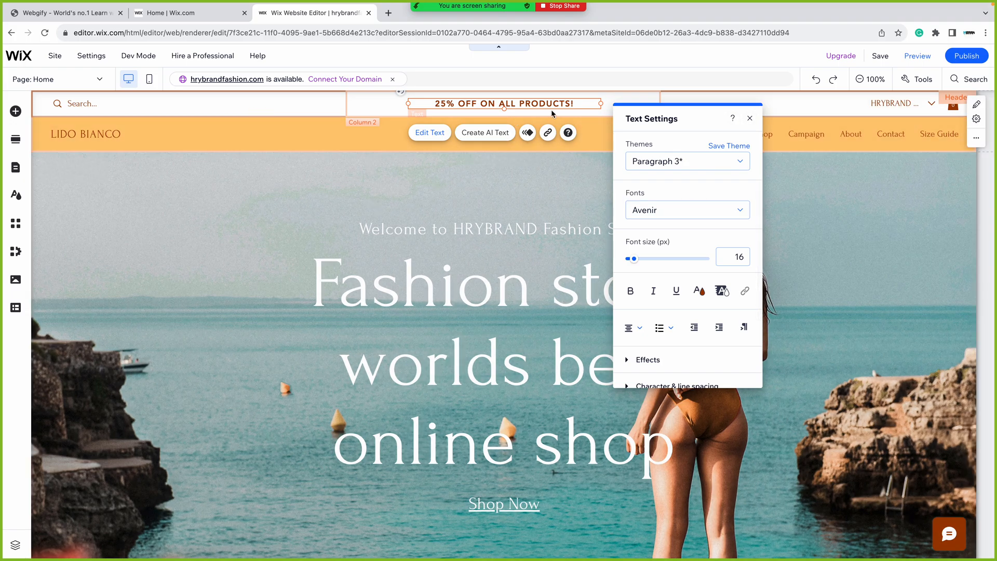
- Set the whole promotional header text in the Chelsea Market font with the Paragraph 3 theme
{"action": "key", "text": "super+a"}
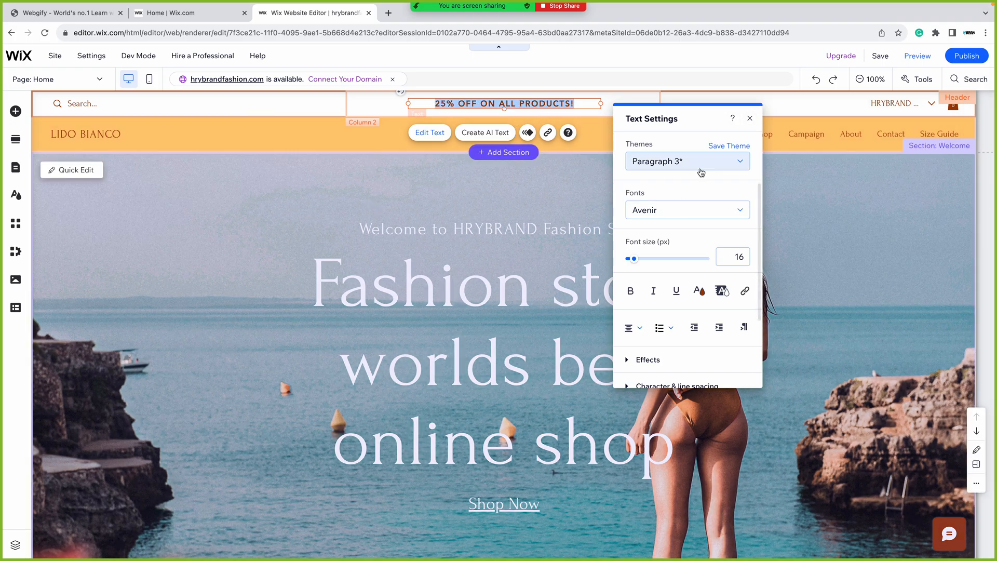
{"action": "left_click", "coordinate": [700, 167]}
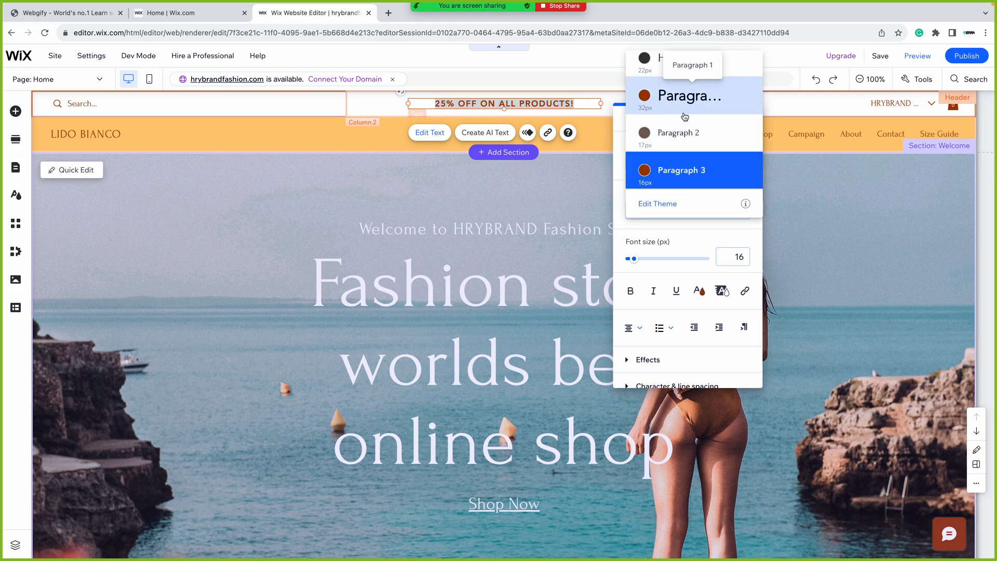
{"action": "left_click", "coordinate": [679, 169]}
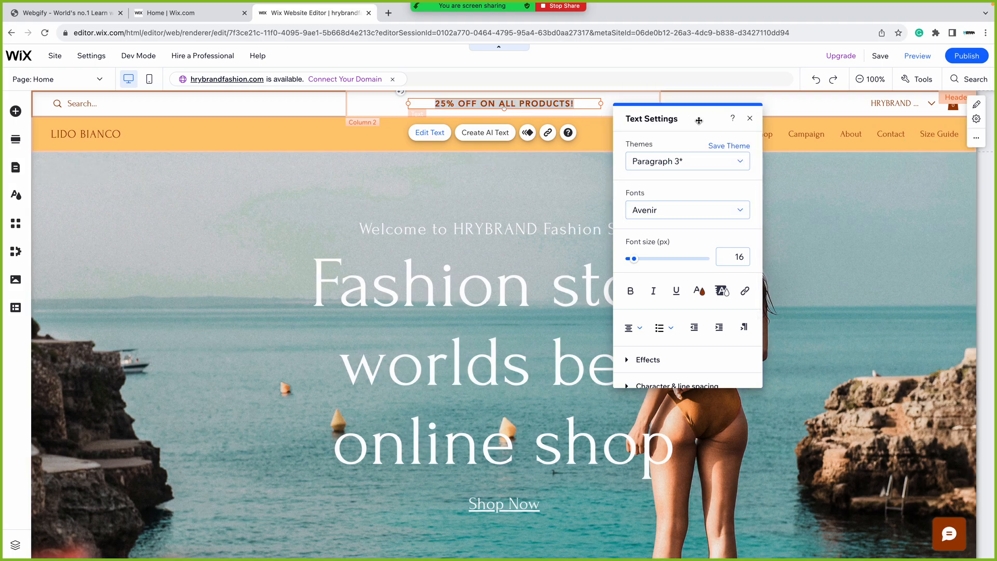
{"action": "left_click_drag", "start_coordinate": [699, 121], "coordinate": [807, 174]}
{"action": "left_click", "coordinate": [764, 265]}
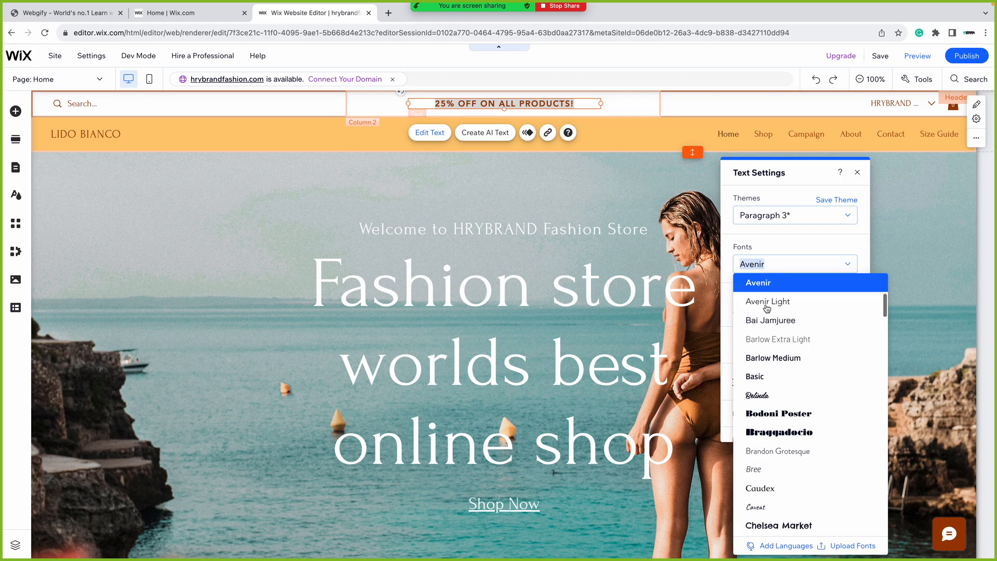
{"action": "left_click", "coordinate": [781, 525]}
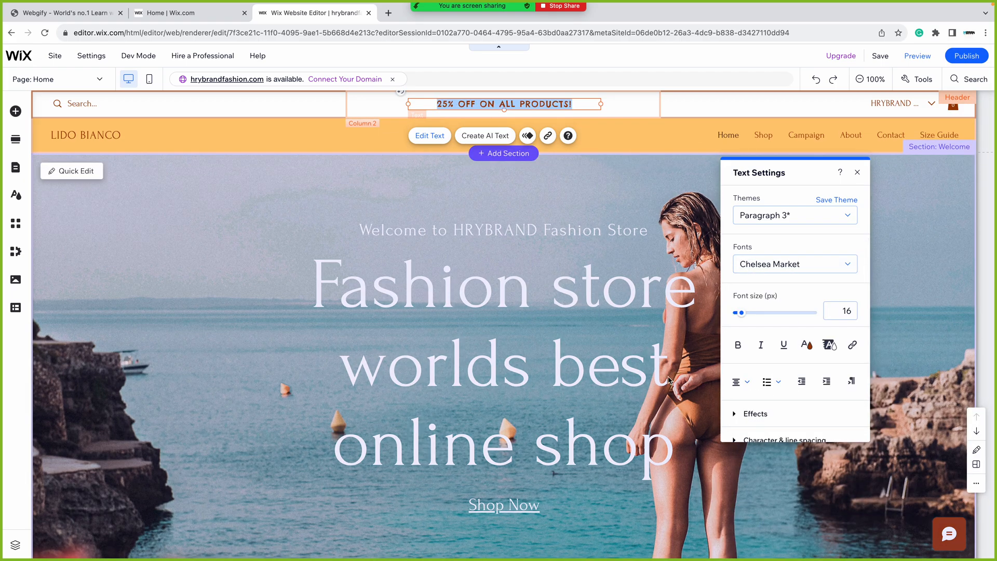
- Set the header's promotional text to 18 px, bold, in blue #008AFC
{"action": "mouse_move", "coordinate": [742, 313]}
{"action": "left_mouse_down"}
{"action": "mouse_move", "coordinate": [752, 314]}
{"action": "mouse_move", "coordinate": [740, 316]}
{"action": "left_mouse_up"}
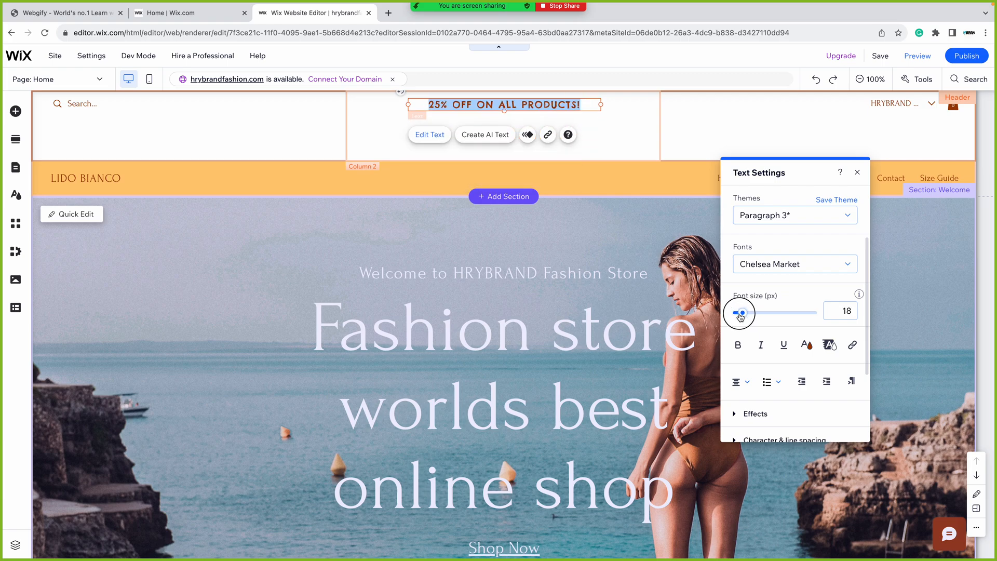
{"action": "left_click", "coordinate": [738, 345]}
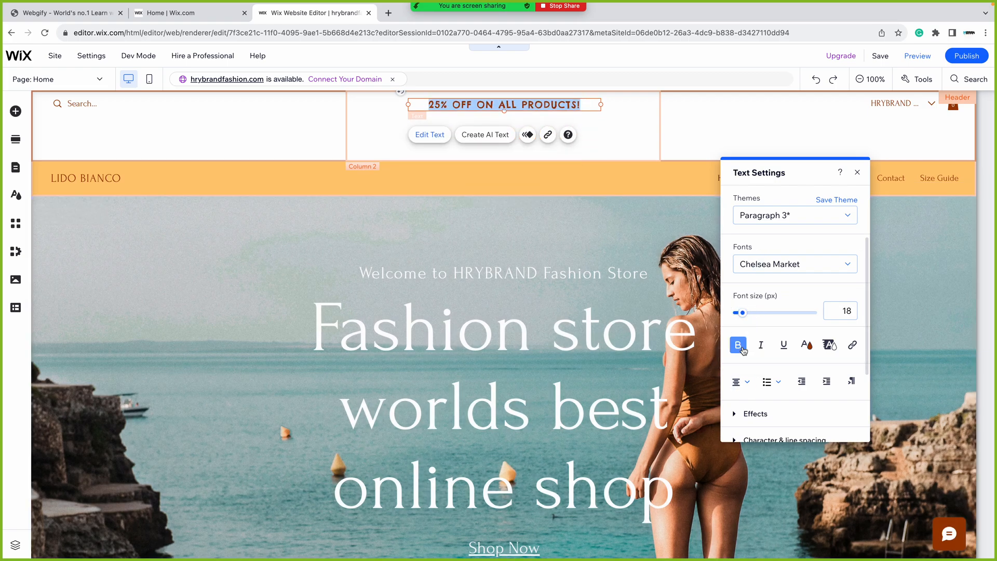
{"action": "left_click", "coordinate": [806, 347]}
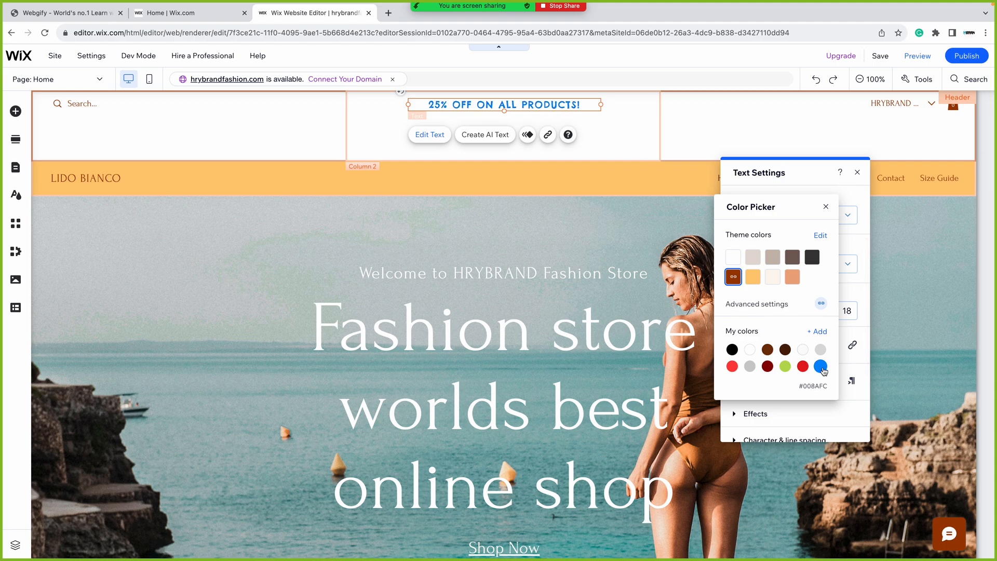
{"action": "left_click", "coordinate": [824, 208]}
- Try several text effects on the promotional text and settle on effect G
{"action": "left_click", "coordinate": [756, 414]}
{"action": "left_click", "coordinate": [820, 287]}
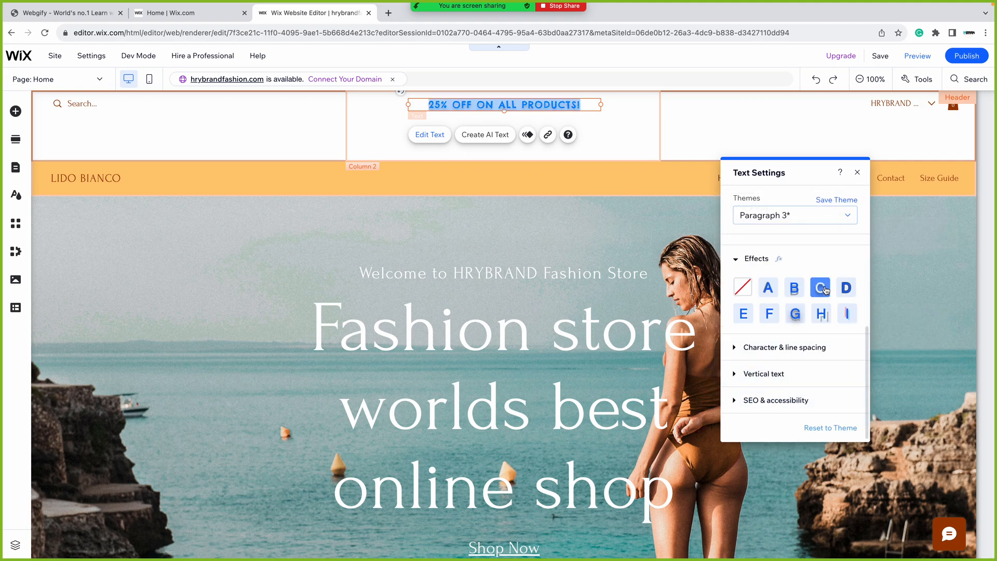
{"action": "left_click", "coordinate": [845, 290]}
{"action": "left_click", "coordinate": [847, 314]}
{"action": "left_click", "coordinate": [791, 291]}
{"action": "left_click", "coordinate": [769, 313]}
{"action": "left_click", "coordinate": [795, 313]}
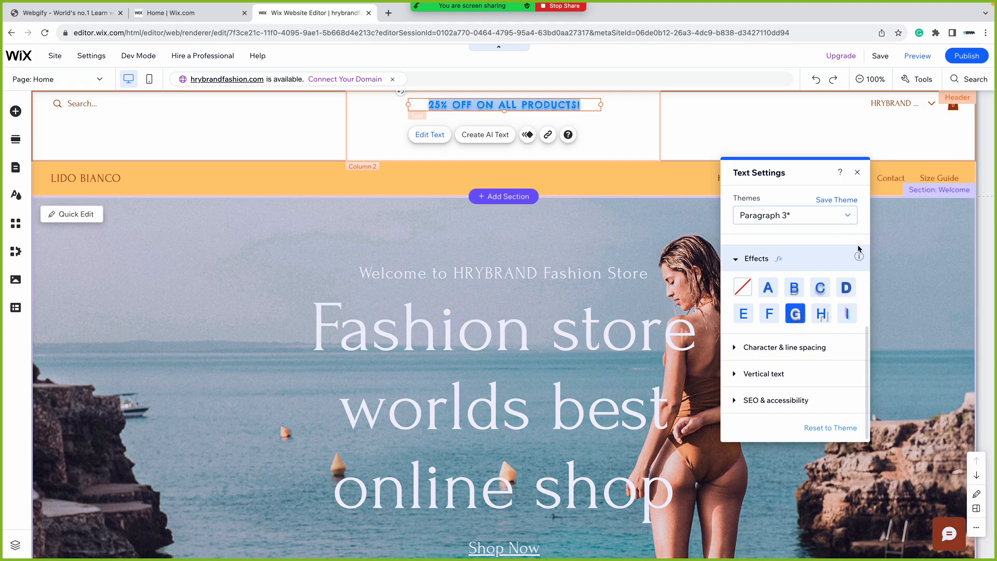
{"action": "left_click", "coordinate": [858, 173]}
{"action": "left_click", "coordinate": [529, 259]}
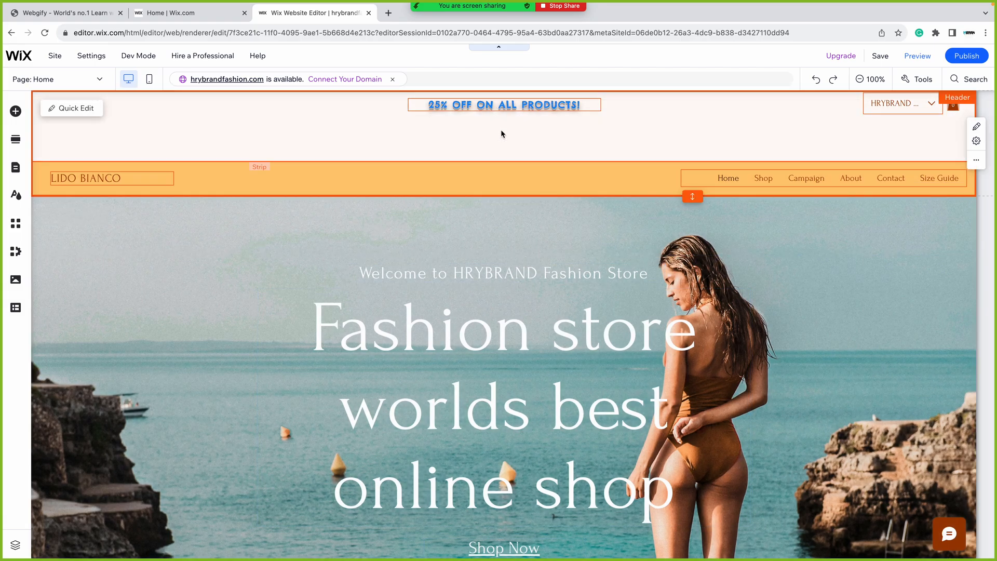
- Shorten the header's promotional strip to just below its text and reduce the header's overall height to fit both strips
{"action": "left_click", "coordinate": [501, 129]}
{"action": "mouse_move", "coordinate": [514, 163]}
{"action": "left_mouse_down"}
{"action": "mouse_move", "coordinate": [516, 131]}
{"action": "mouse_move", "coordinate": [517, 163]}
{"action": "left_mouse_up"}
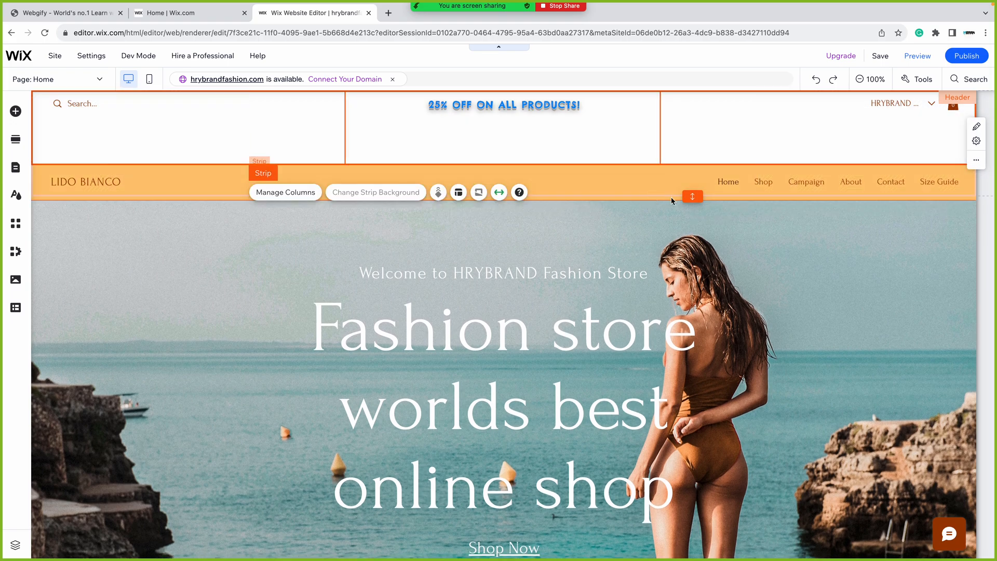
{"action": "left_click_drag", "start_coordinate": [693, 196], "coordinate": [694, 170]}
{"action": "left_click_drag", "start_coordinate": [617, 162], "coordinate": [616, 124]}
{"action": "left_click", "coordinate": [605, 187]}
{"action": "left_click_drag", "start_coordinate": [695, 190], "coordinate": [693, 160]}
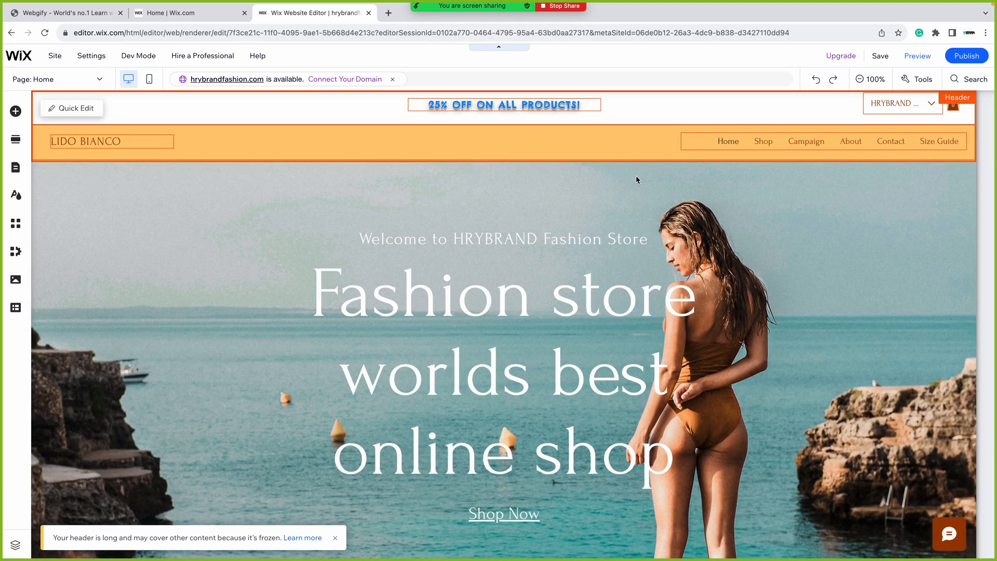
- Replace the LIDO BIANCO site title in the header with "HRYBRAND FASHION"
{"action": "double_click", "coordinate": [83, 140]}
{"action": "type", "text": "HRYBRAND FASHIO"}
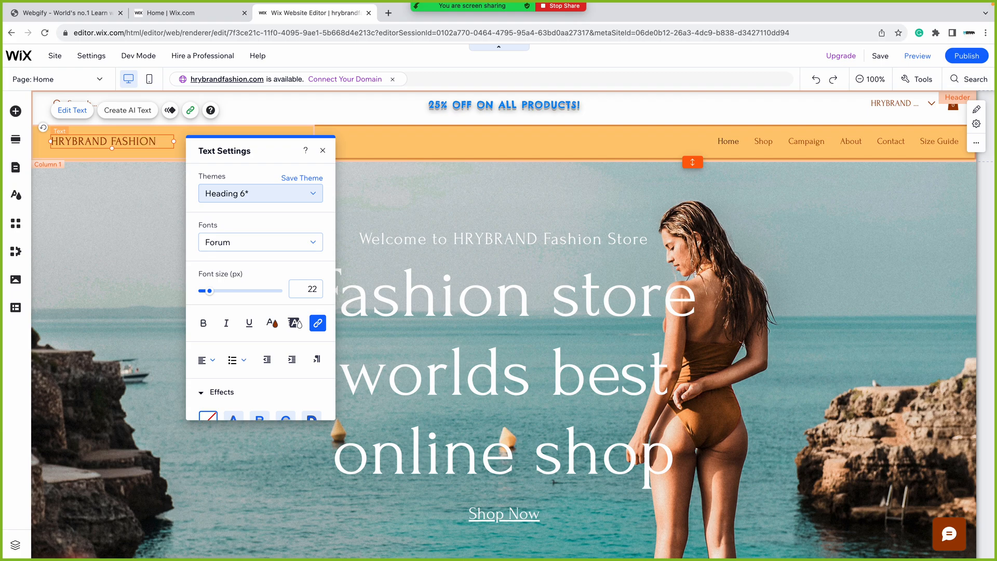
{"action": "type", "text": "N"}
- Set the whole site title in Helvetica Bold at 61 px
{"action": "key", "text": "ctrl+a"}
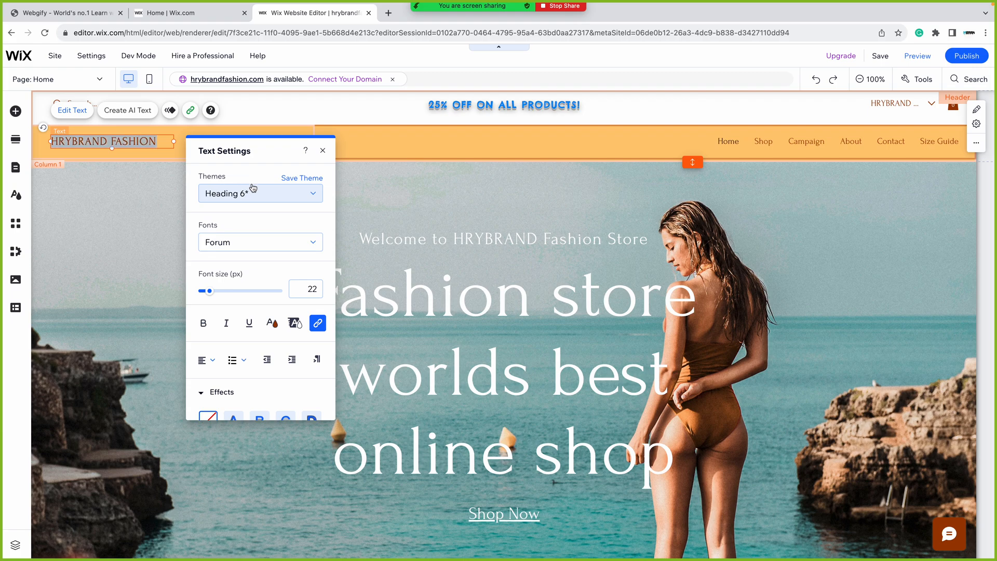
{"action": "left_click", "coordinate": [242, 249]}
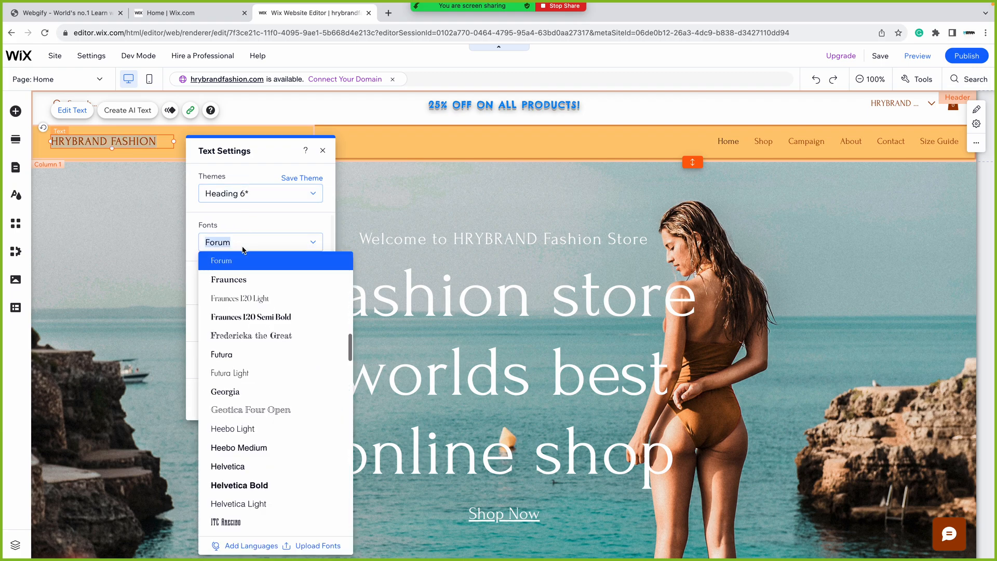
{"action": "left_click", "coordinate": [246, 486]}
{"action": "left_click_drag", "start_coordinate": [204, 290], "coordinate": [226, 295]}
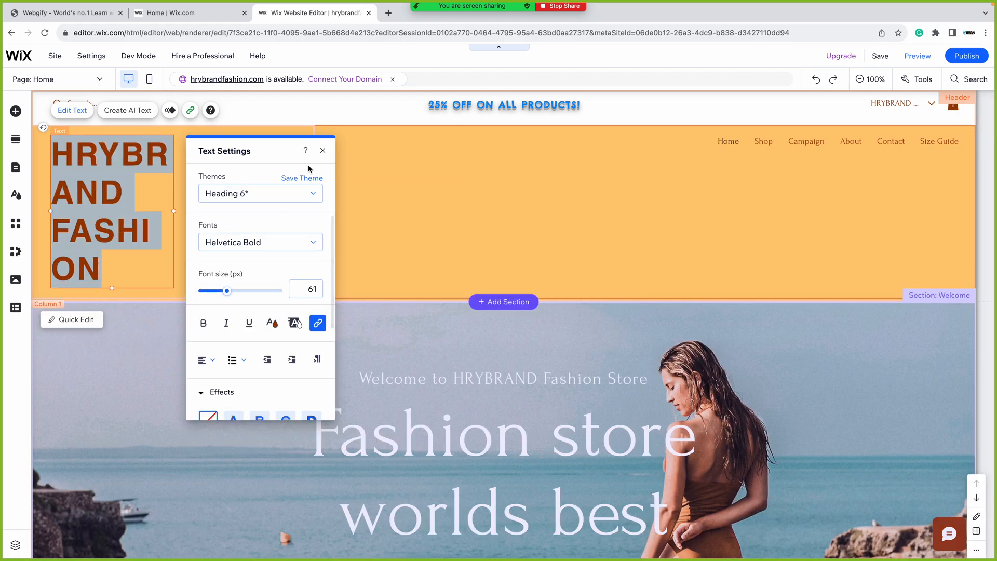
{"action": "left_click", "coordinate": [323, 150]}
- Widen the site title's text box to hold the title on one line and shorten the title strip around it
{"action": "left_click_drag", "start_coordinate": [174, 213], "coordinate": [416, 172]}
{"action": "left_click", "coordinate": [411, 216]}
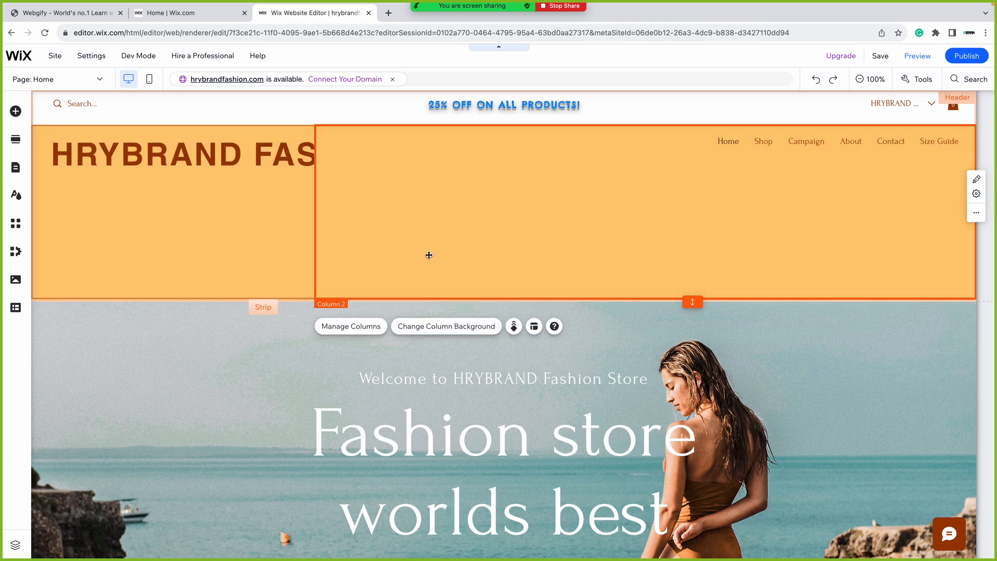
{"action": "left_click_drag", "start_coordinate": [693, 302], "coordinate": [679, 178]}
{"action": "left_click_drag", "start_coordinate": [123, 157], "coordinate": [119, 155]}
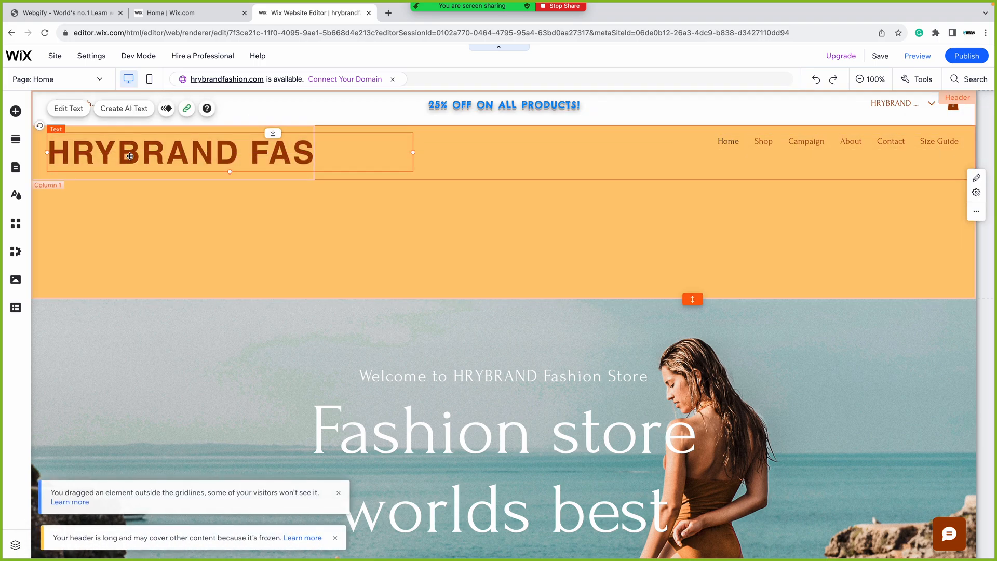
{"action": "right_click", "coordinate": [129, 156]}
{"action": "mouse_move", "coordinate": [184, 233]}
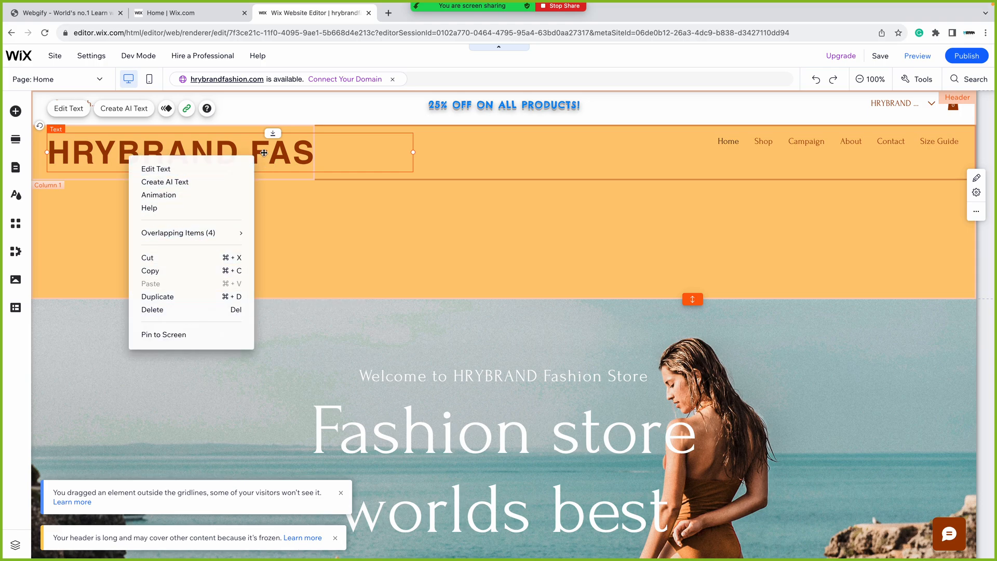
{"action": "left_click", "coordinate": [374, 147]}
{"action": "left_click", "coordinate": [324, 162]}
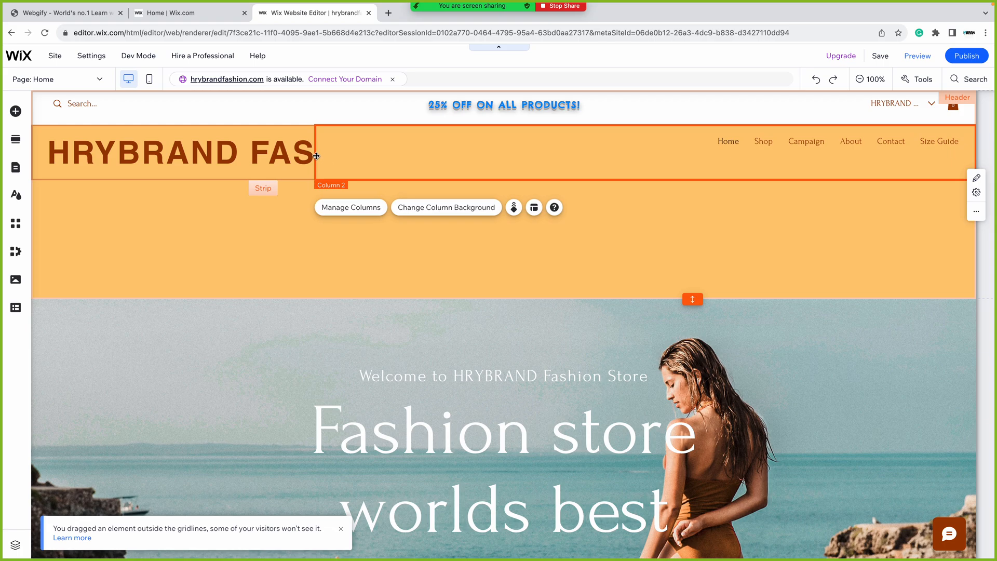
- Reduce the site title's font size to 44 px so that it fits within its column
{"action": "left_click", "coordinate": [154, 157]}
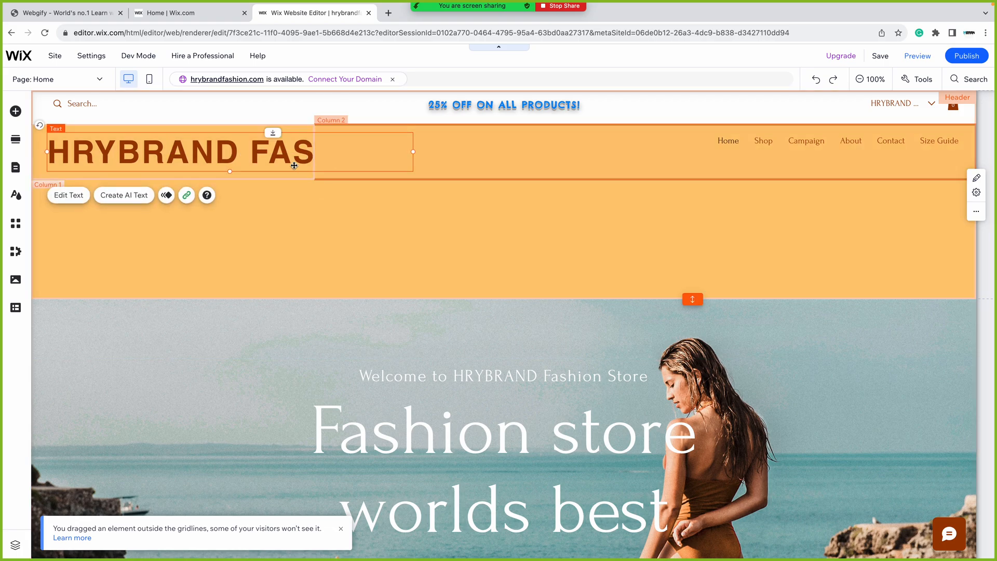
{"action": "double_click", "coordinate": [154, 157]}
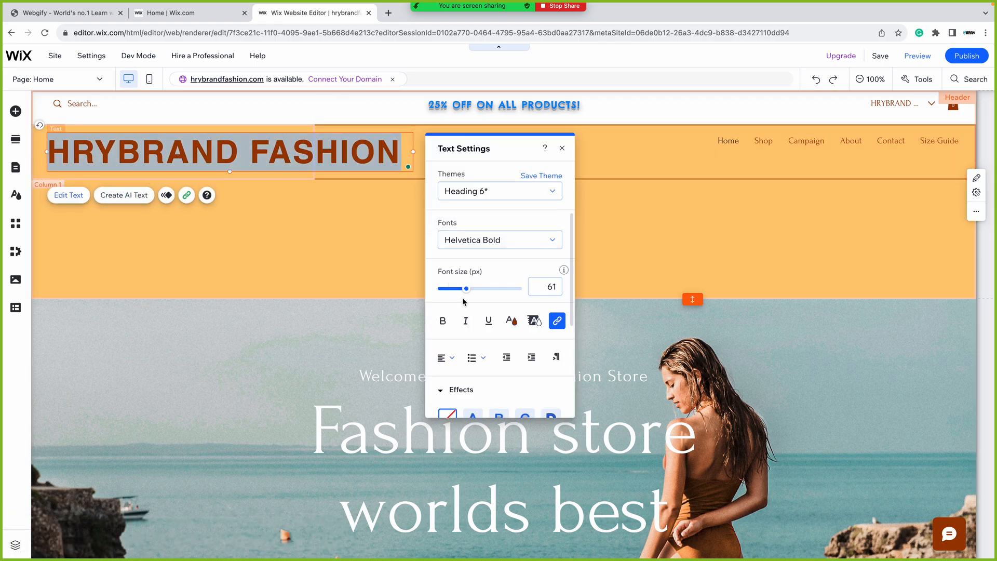
{"action": "left_click_drag", "start_coordinate": [467, 292], "coordinate": [456, 287]}
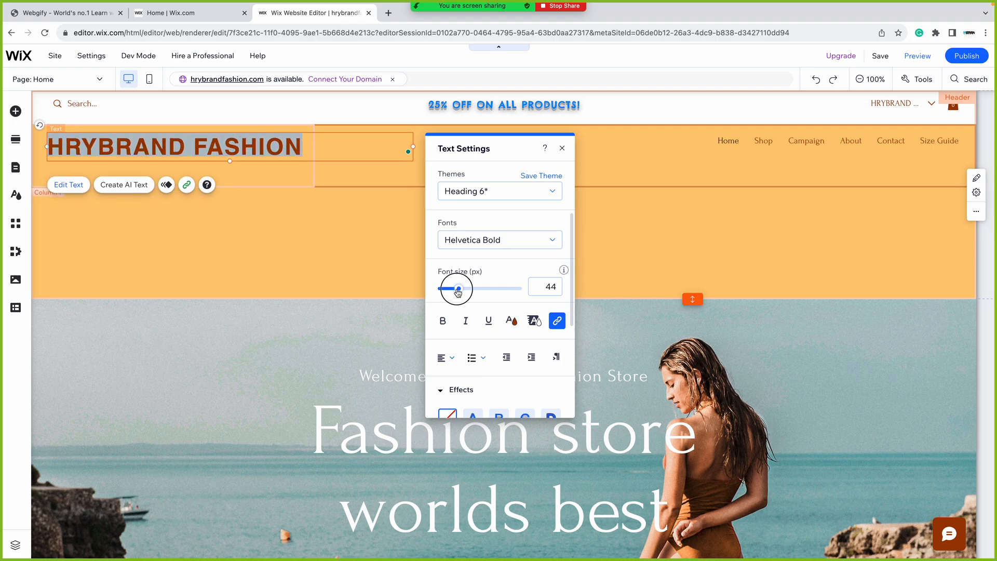
{"action": "left_click", "coordinate": [562, 148]}
{"action": "left_click", "coordinate": [374, 176]}
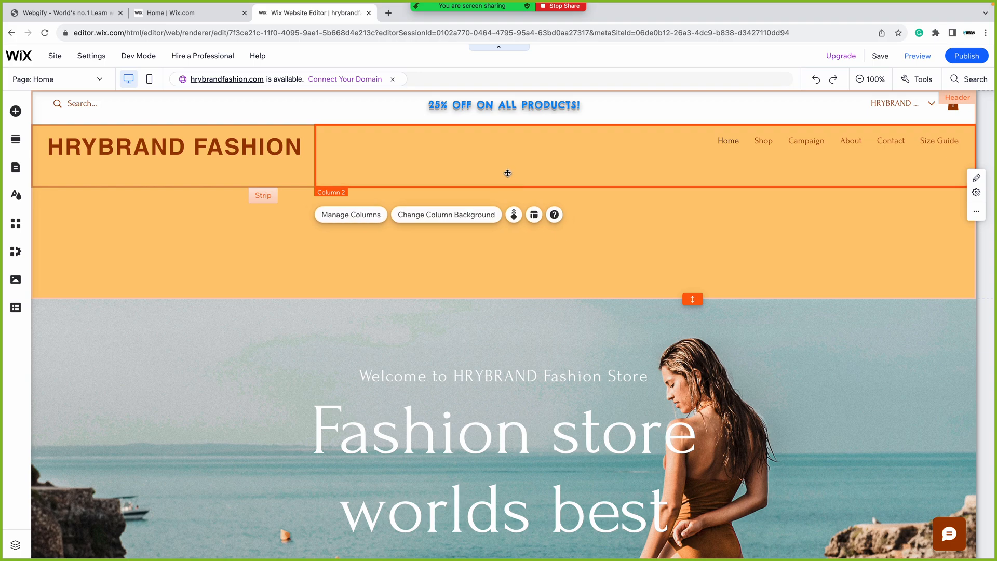
- Shorten the header and the title strip, and nudge the site title slightly upward within the strip
{"action": "left_click_drag", "start_coordinate": [692, 299], "coordinate": [688, 169]}
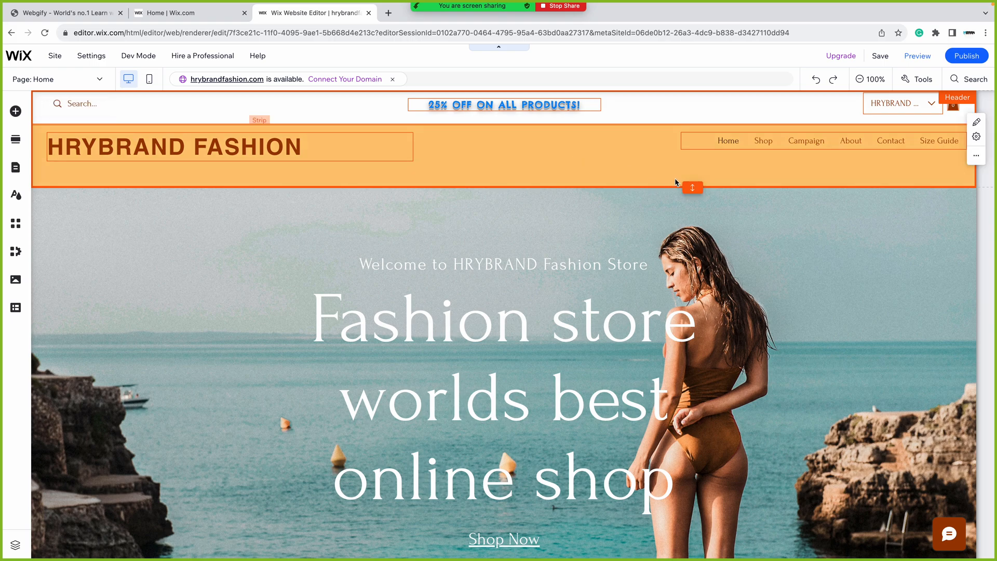
{"action": "left_click_drag", "start_coordinate": [700, 187], "coordinate": [675, 161]}
{"action": "left_click", "coordinate": [555, 158]}
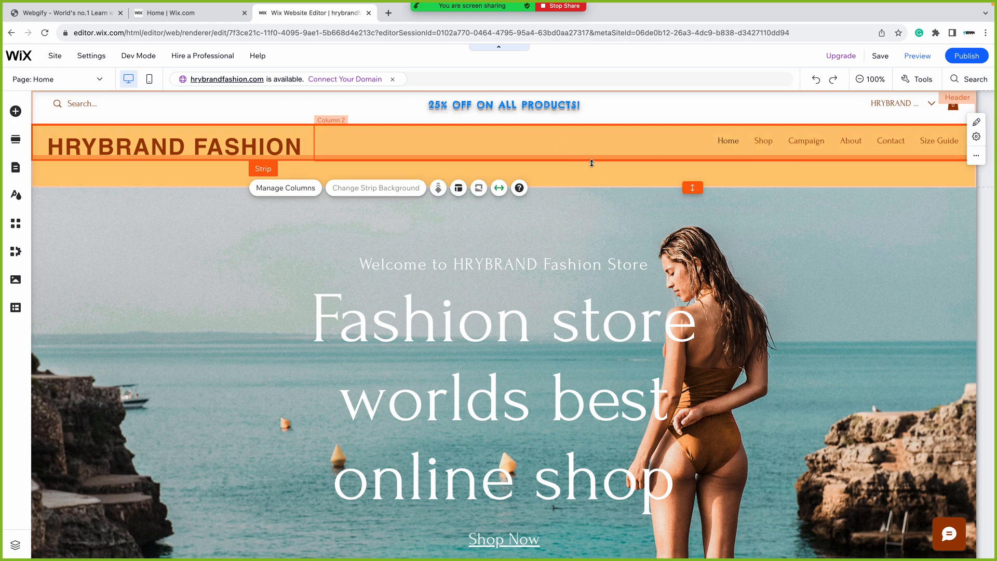
{"action": "double_click", "coordinate": [700, 180]}
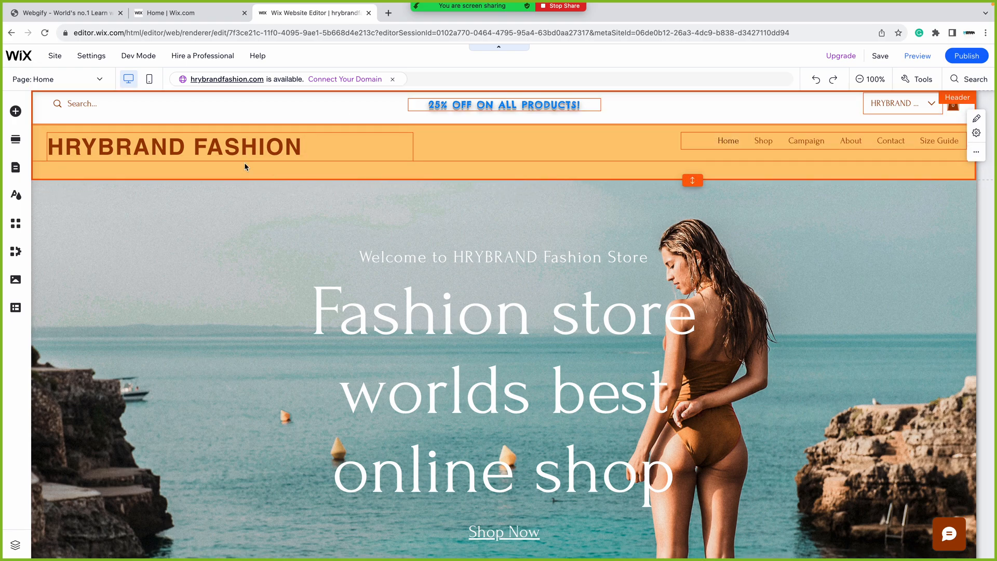
{"action": "left_click", "coordinate": [190, 152]}
{"action": "left_click_drag", "start_coordinate": [191, 152], "coordinate": [189, 148]}
- Rename the Shop page in the header's site menu as FASHION
{"action": "left_click", "coordinate": [751, 142]}
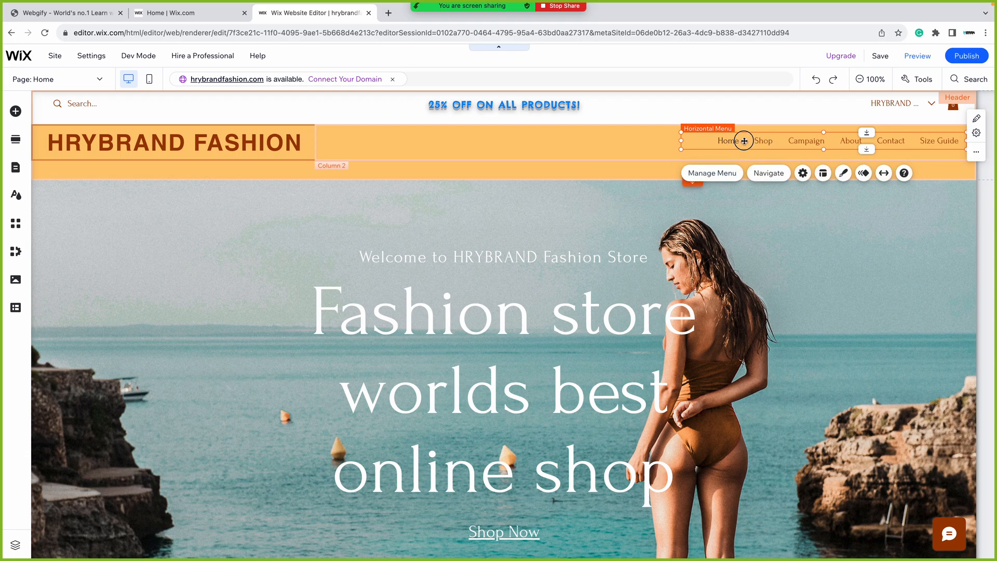
{"action": "double_click", "coordinate": [744, 141]}
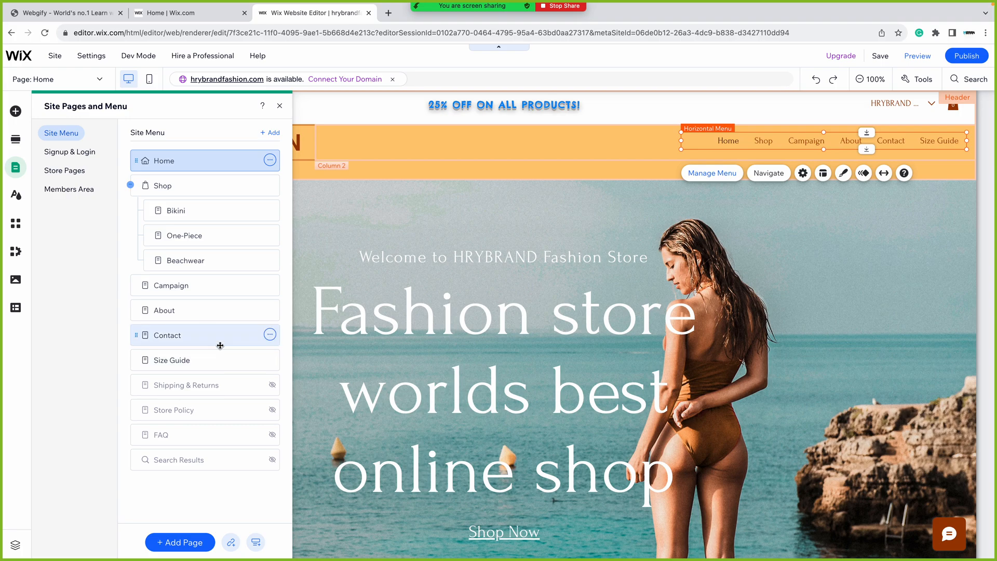
{"action": "left_click", "coordinate": [269, 185]}
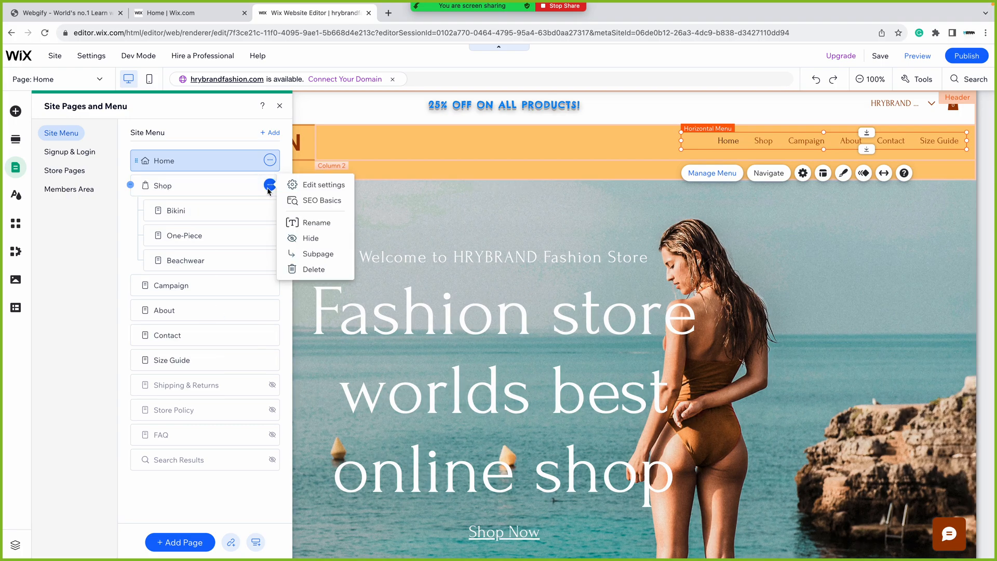
{"action": "left_click", "coordinate": [309, 222]}
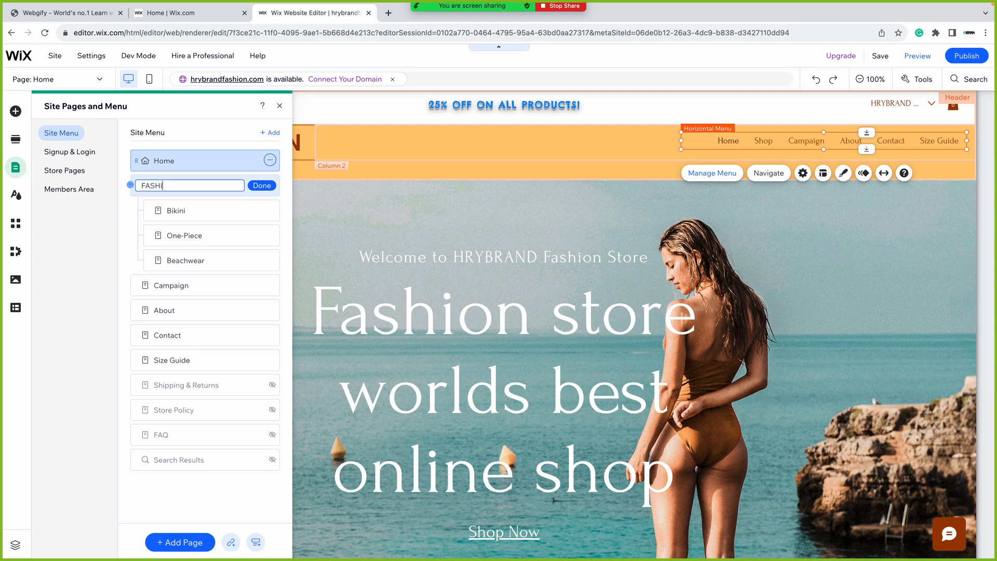
{"action": "type", "text": "FASHION"}
{"action": "left_click", "coordinate": [262, 186]}
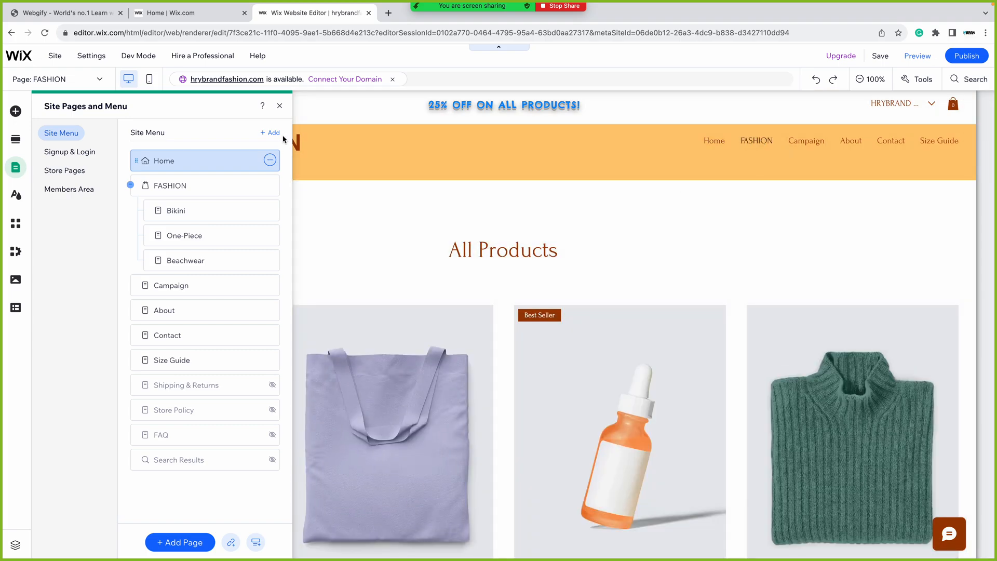
- Rename the Home page in the site menu as HOME
{"action": "left_click", "coordinate": [270, 161]}
{"action": "left_click", "coordinate": [320, 236]}
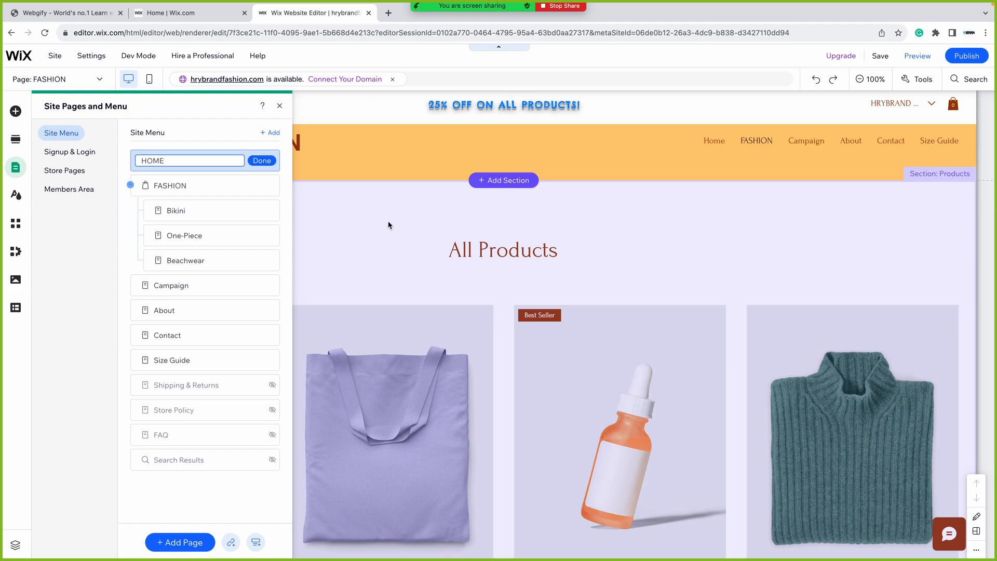
{"action": "type", "text": "HOME"}
{"action": "key", "text": "Return"}
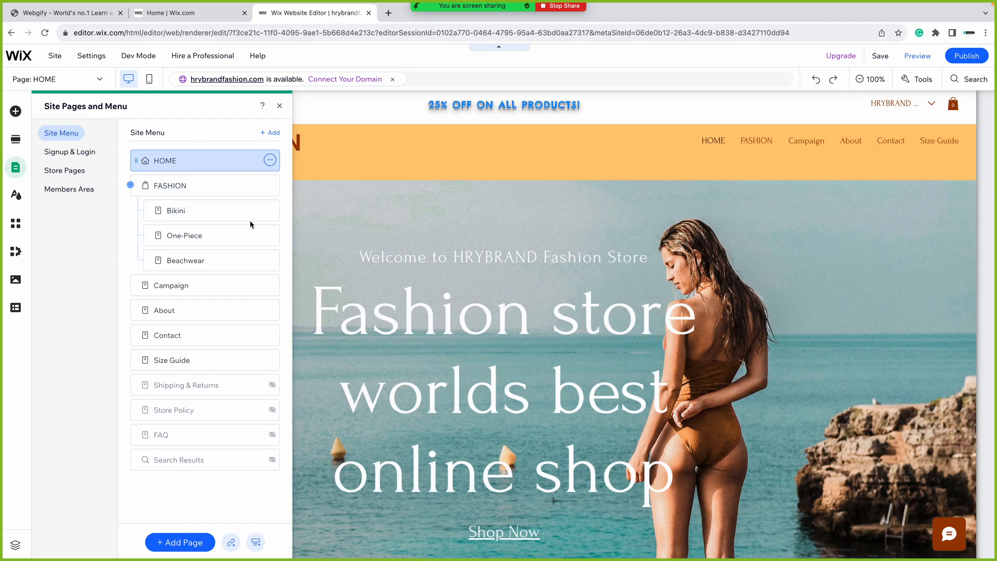
- Rename the Campaign page in the site menu as TSHIRT
{"action": "left_click", "coordinate": [270, 211]}
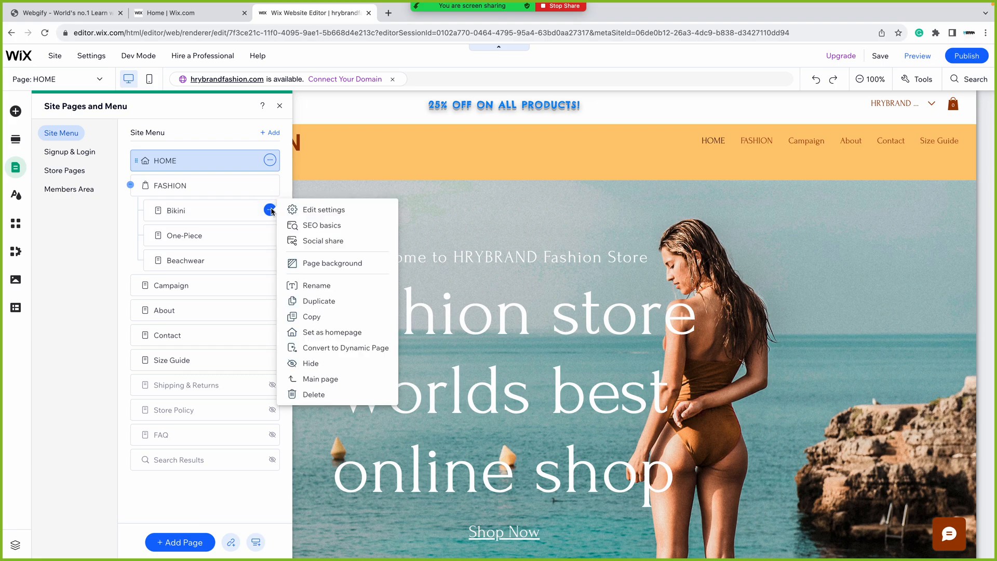
{"action": "left_click", "coordinate": [233, 288]}
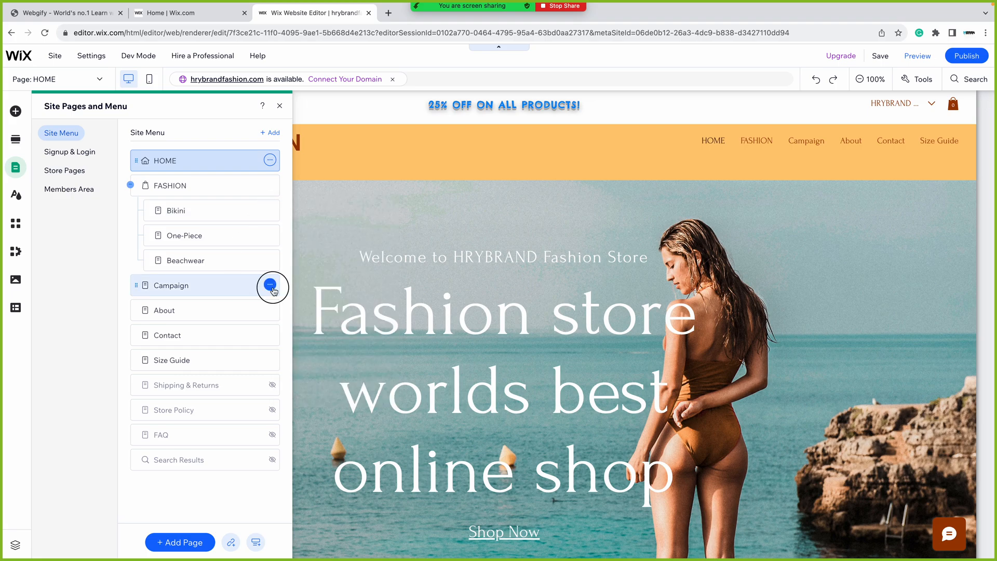
{"action": "left_click", "coordinate": [270, 285]}
{"action": "left_click", "coordinate": [311, 357]}
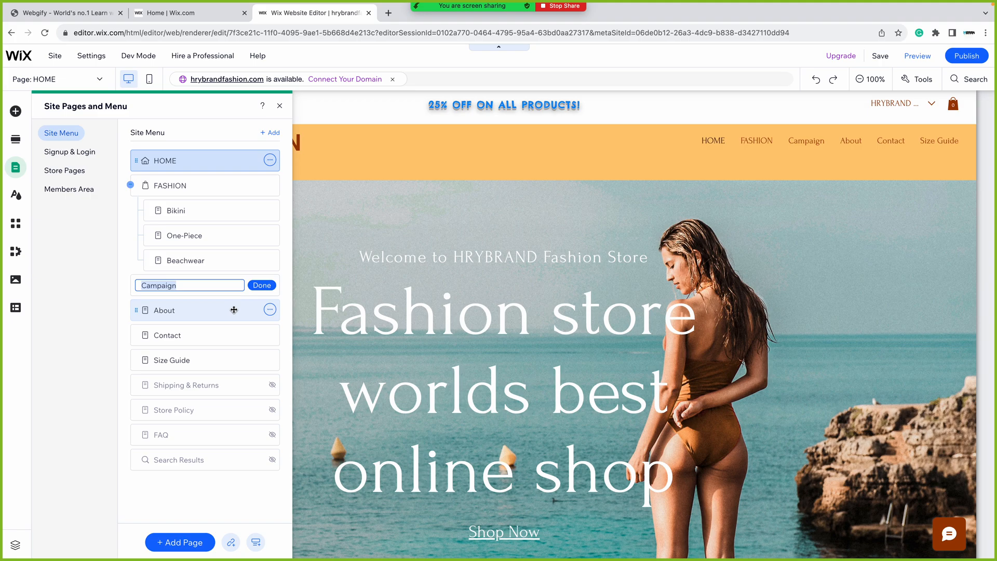
{"action": "type", "text": "CL"}
{"action": "key", "text": "BackSpace"}
{"action": "type", "text": "TSH"}
{"action": "key", "text": "Return"}
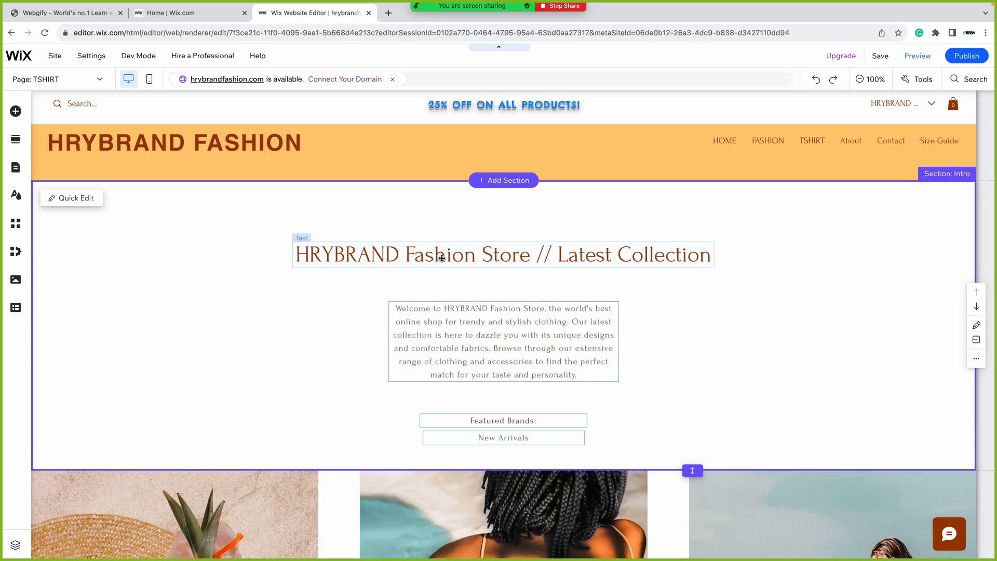
- Delete "// Latest Collection" from the TSHIRT page's intro heading so it reads HRYBRAND Fashion Store
{"action": "double_click", "coordinate": [441, 257]}
{"action": "left_click_drag", "start_coordinate": [536, 255], "coordinate": [731, 255]}
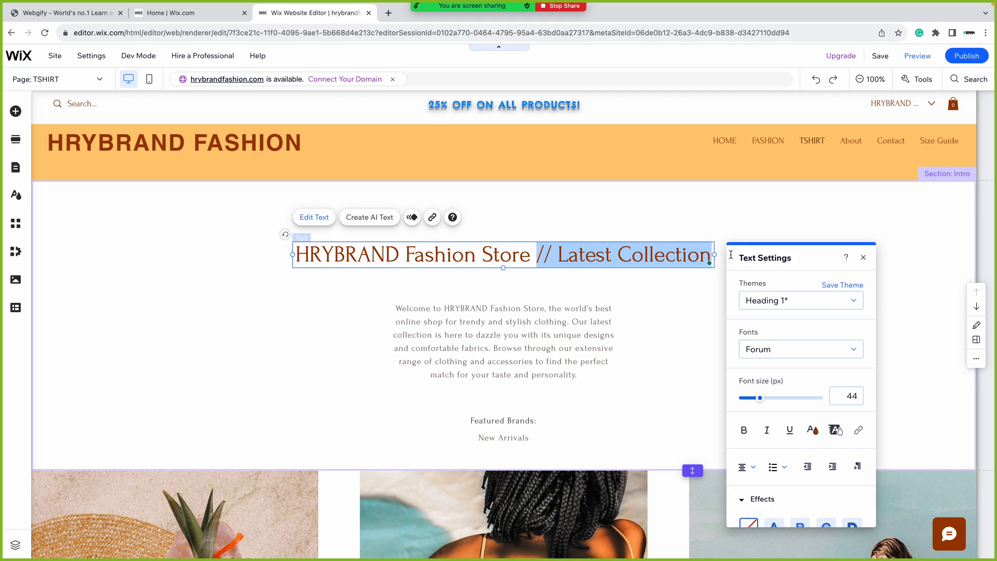
{"action": "key", "text": "BackSpace"}
{"action": "key", "text": "BackSpace"}
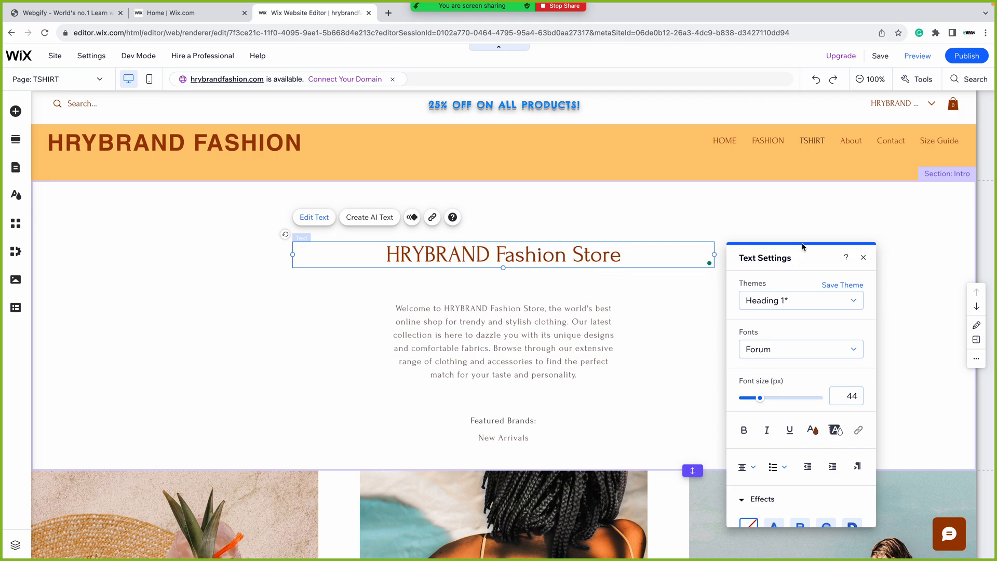
{"action": "left_click", "coordinate": [863, 257]}
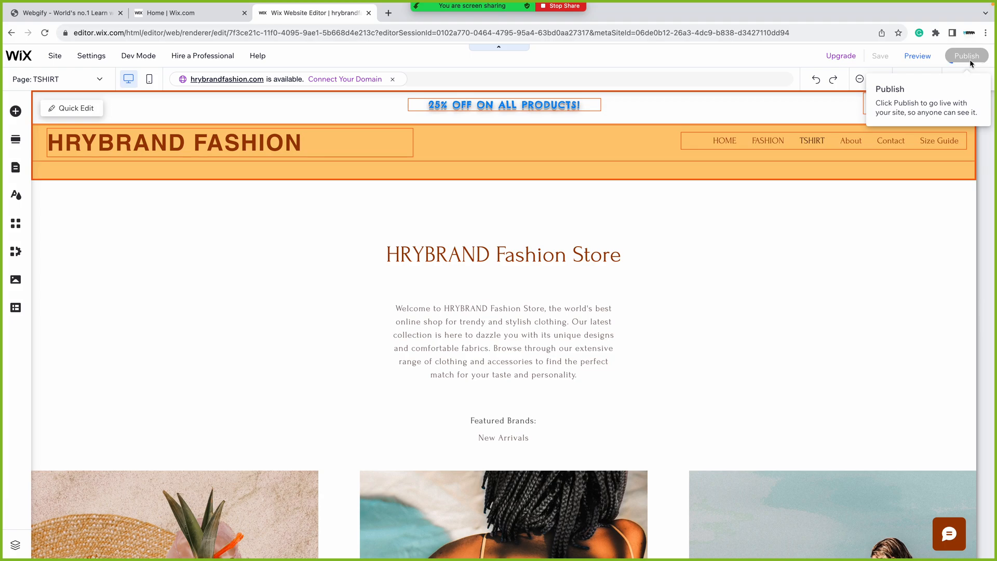
- Publish the site and dismiss the confirmation
{"action": "left_click", "coordinate": [970, 57]}
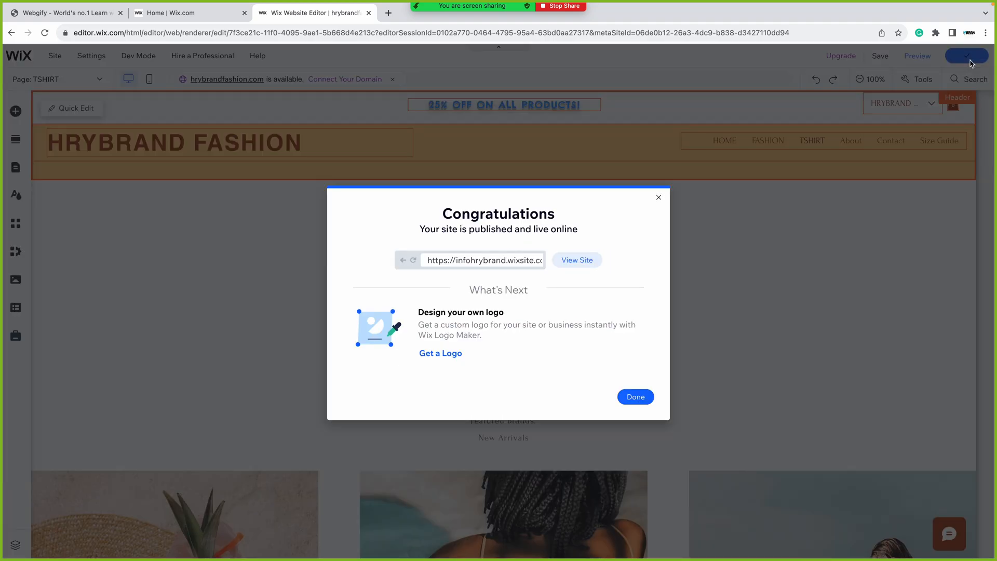
{"action": "left_click", "coordinate": [643, 399]}
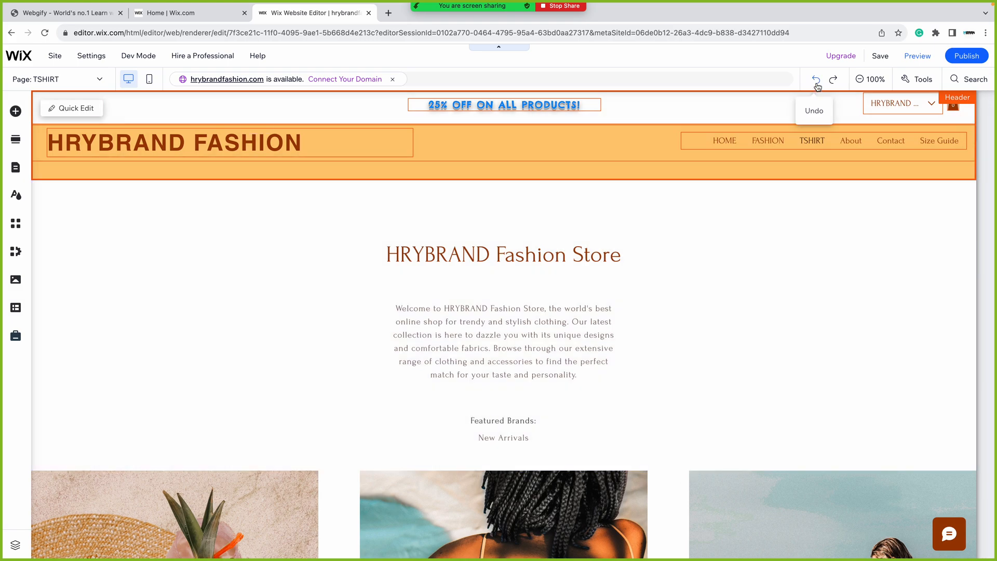
- Undo the intro heading edit and the renaming of the Home and Campaign pages in the site menu
{"action": "left_click", "coordinate": [817, 83]}
{"action": "left_click", "coordinate": [817, 80]}
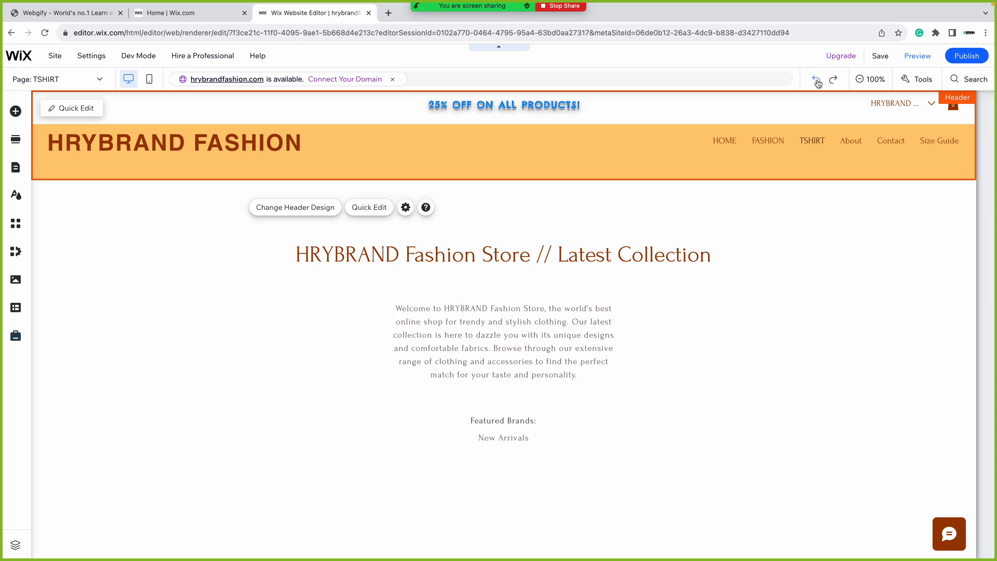
{"action": "left_click", "coordinate": [817, 81]}
{"action": "left_click", "coordinate": [818, 81]}
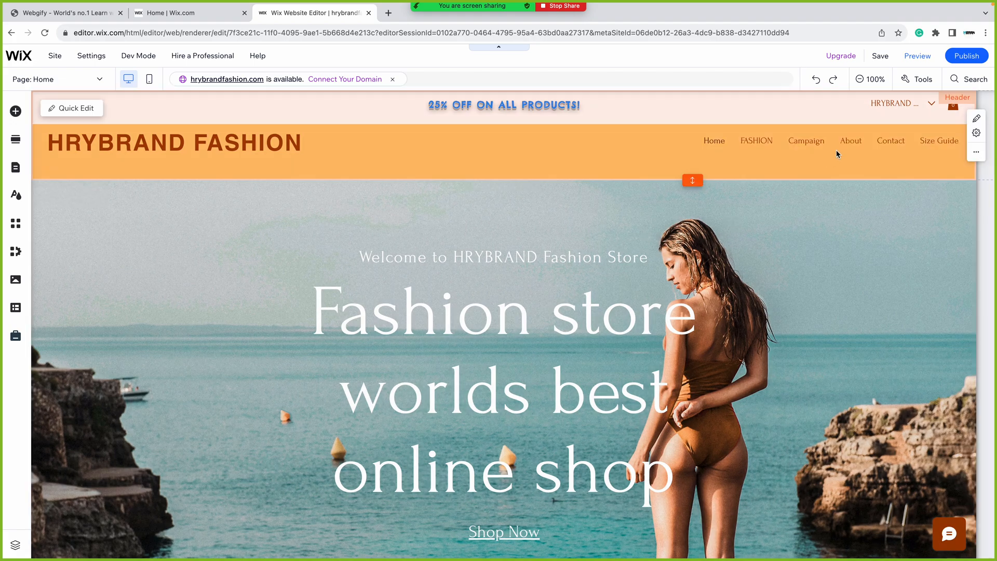
- Publish the site again with the reverted heading and menu names, and close the confirmation
{"action": "left_click", "coordinate": [975, 57]}
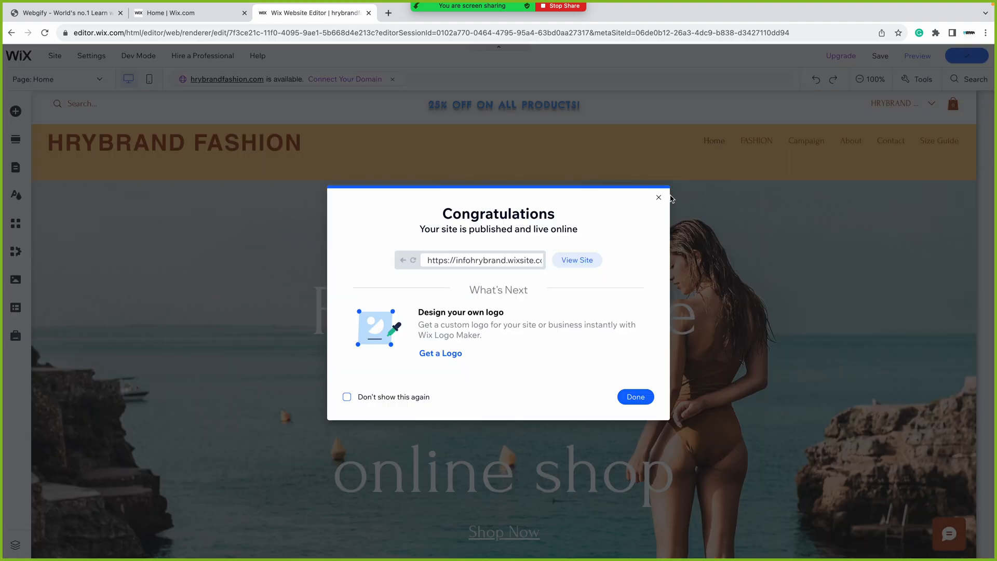
{"action": "left_click", "coordinate": [658, 198]}
- Review the home page down to its footer, checking the text setting of the Men's Clothing button
{"action": "scroll", "coordinate": [574, 239], "scroll_direction": "down", "scroll_amount": 7}
{"action": "scroll", "coordinate": [574, 240], "scroll_direction": "down", "scroll_amount": 5}
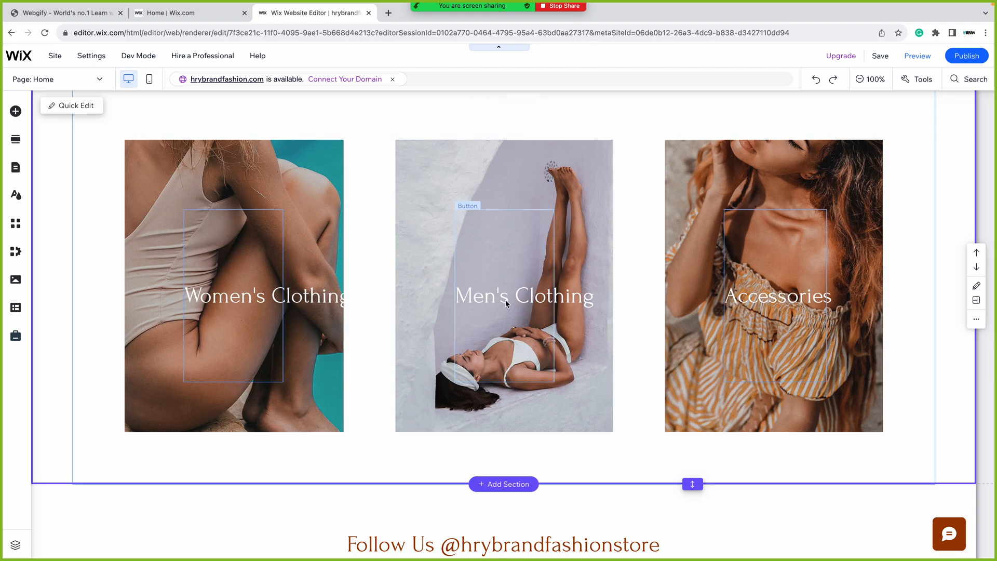
{"action": "left_click", "coordinate": [506, 300]}
{"action": "left_click", "coordinate": [483, 185]}
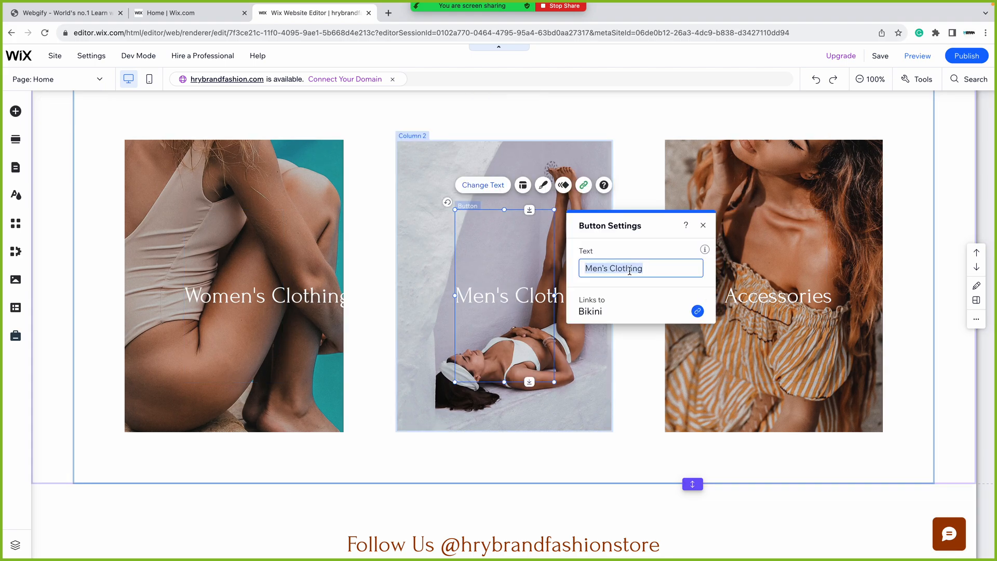
{"action": "left_click", "coordinate": [702, 227]}
{"action": "scroll", "coordinate": [443, 276], "scroll_direction": "down", "scroll_amount": 15}
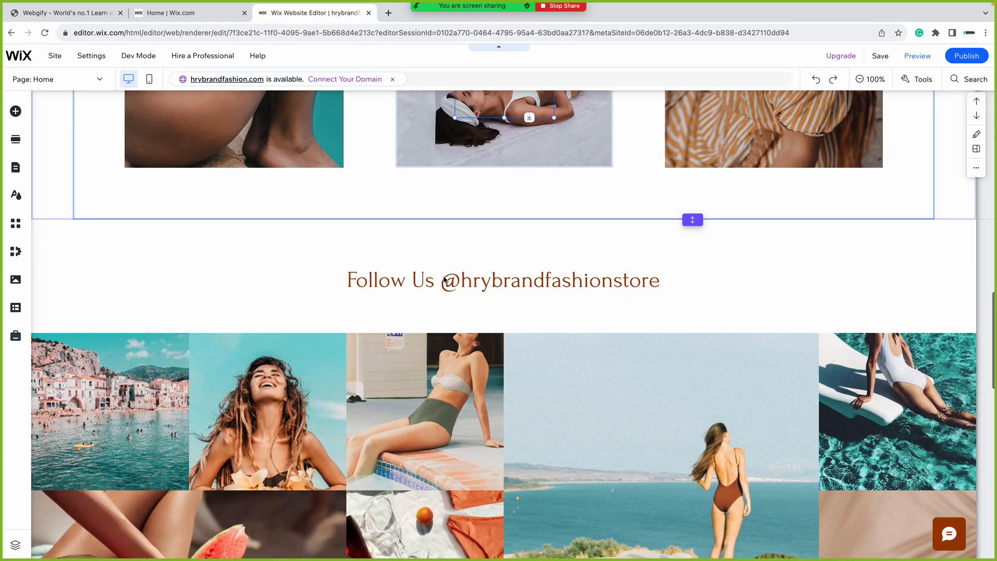
{"action": "scroll", "coordinate": [443, 280], "scroll_direction": "down", "scroll_amount": 5}
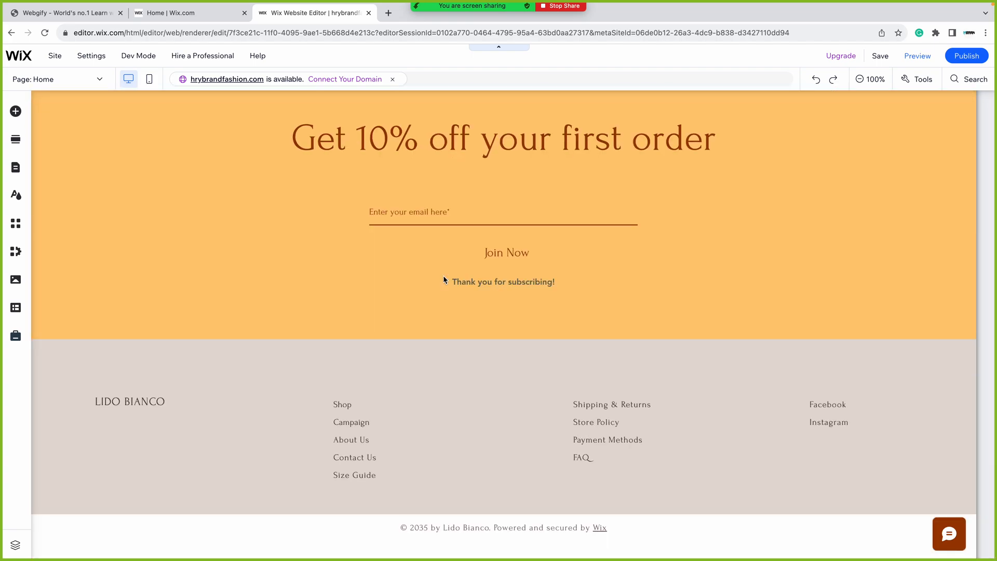
{"action": "scroll", "coordinate": [444, 280], "scroll_direction": "up", "scroll_amount": 20}
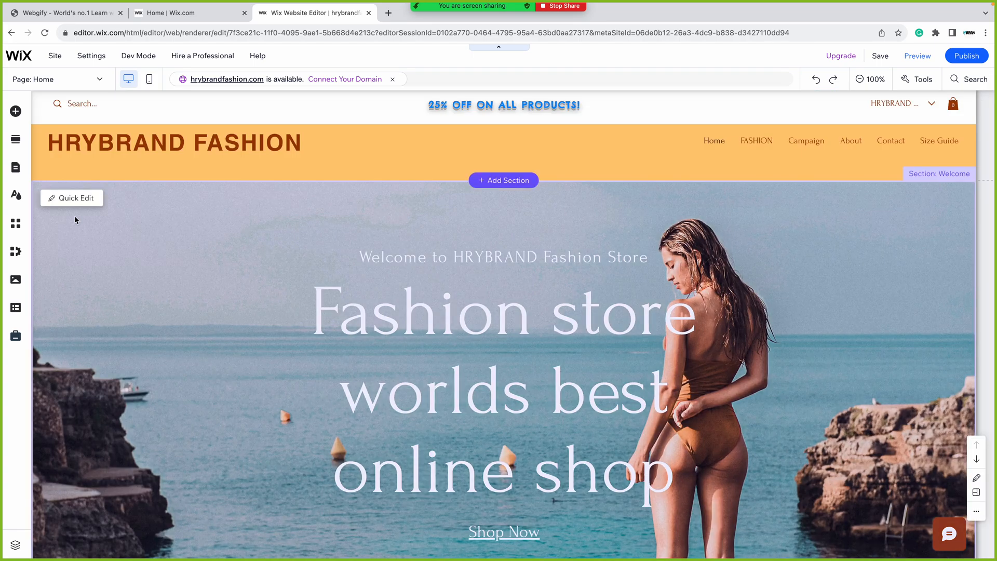
- Add the Empower Growth welcome section below the home page's main welcome section
{"action": "left_click", "coordinate": [16, 140]}
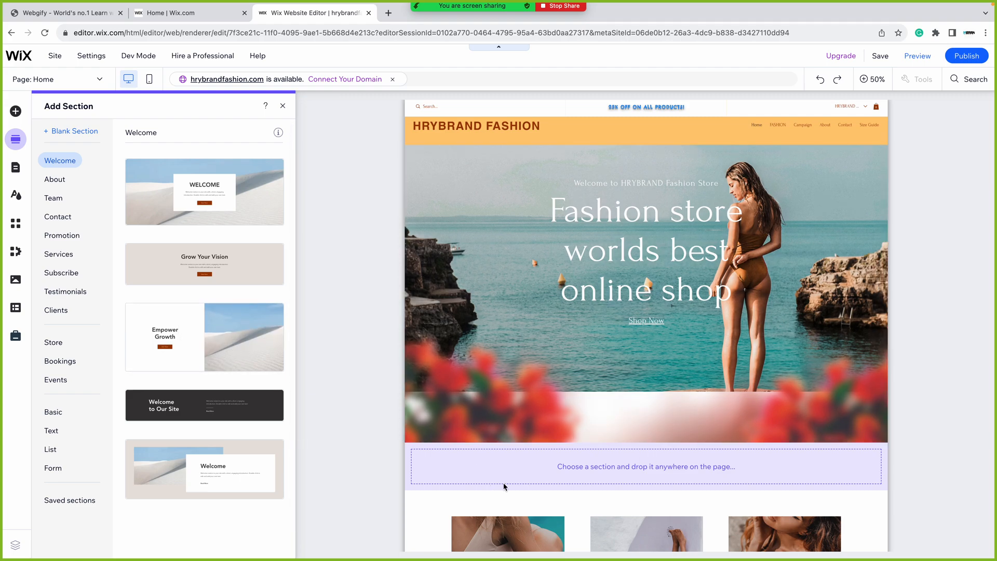
{"action": "left_click", "coordinate": [238, 346]}
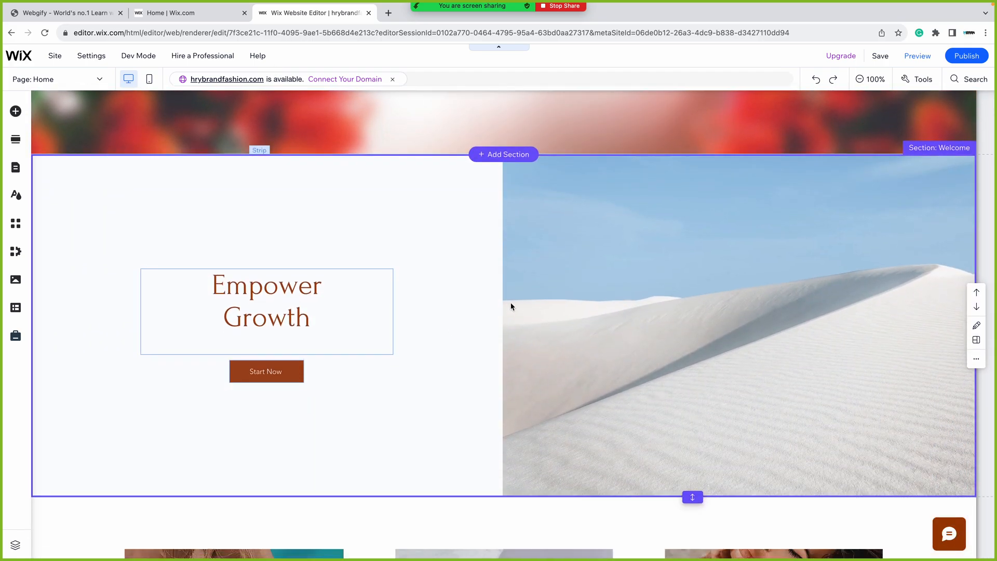
- Examine the column management options for the Empower Growth section's two-column strip
{"action": "double_click", "coordinate": [622, 299]}
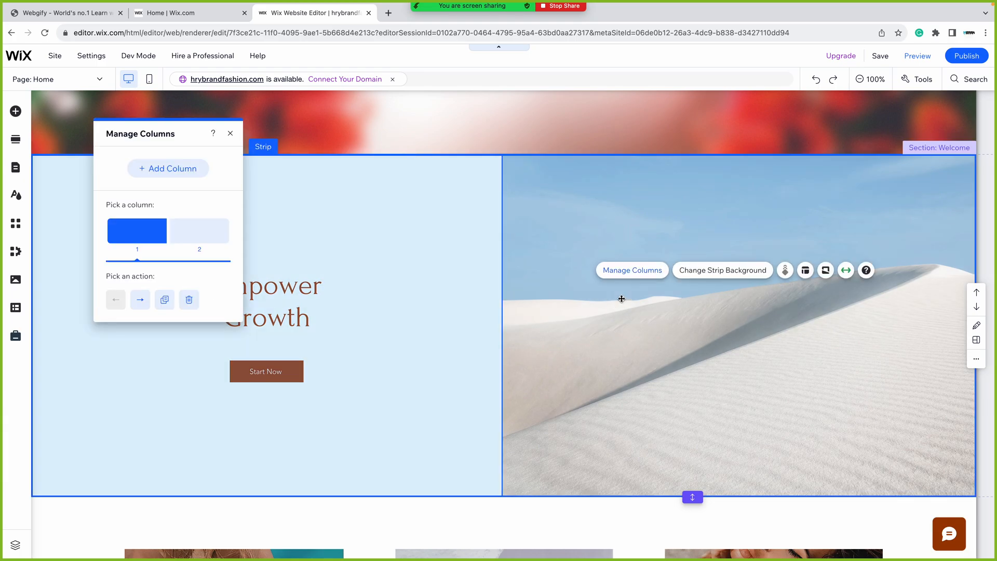
{"action": "left_click", "coordinate": [189, 239]}
{"action": "left_click", "coordinate": [146, 236]}
{"action": "left_click", "coordinate": [187, 242]}
{"action": "left_click", "coordinate": [230, 134]}
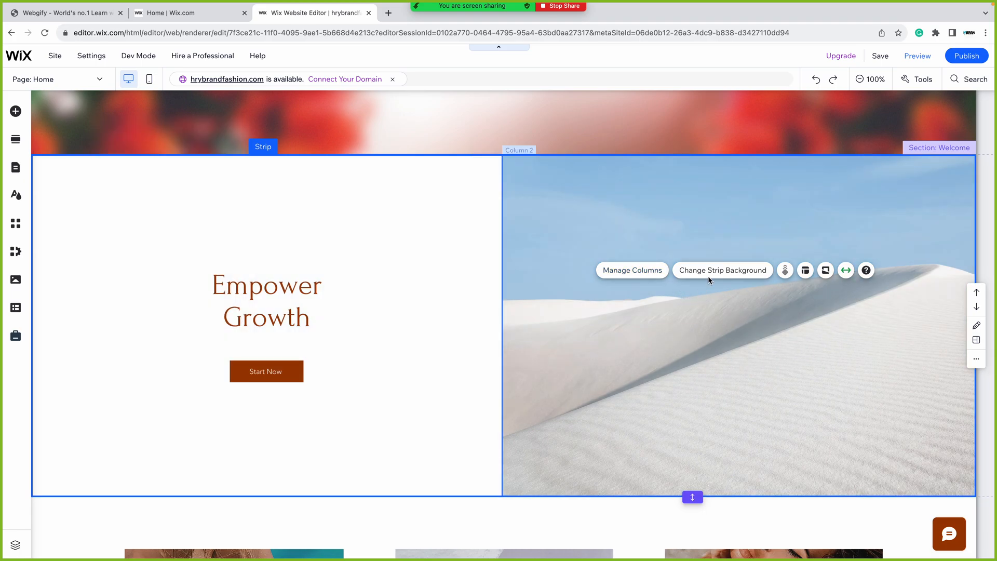
{"action": "left_click", "coordinate": [633, 270]}
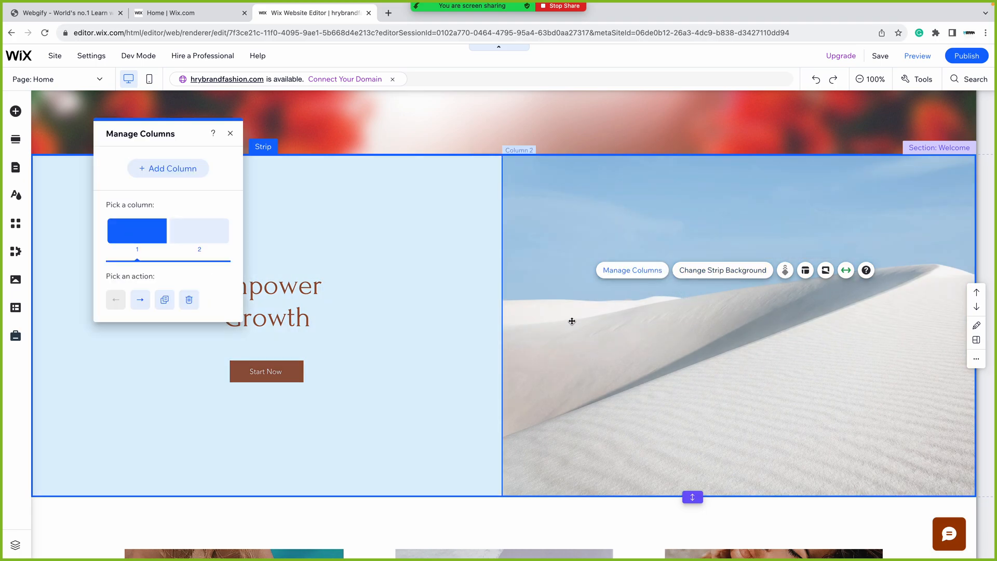
{"action": "left_click", "coordinate": [231, 134]}
- Set the background of the Empower Growth strip to the citrus fruit image
{"action": "left_click", "coordinate": [720, 271]}
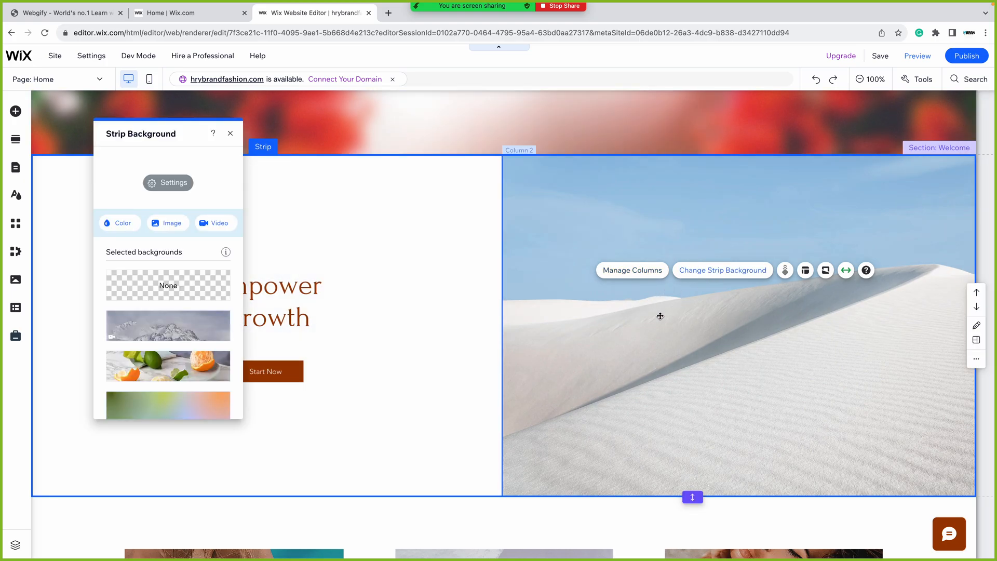
{"action": "left_click", "coordinate": [132, 368]}
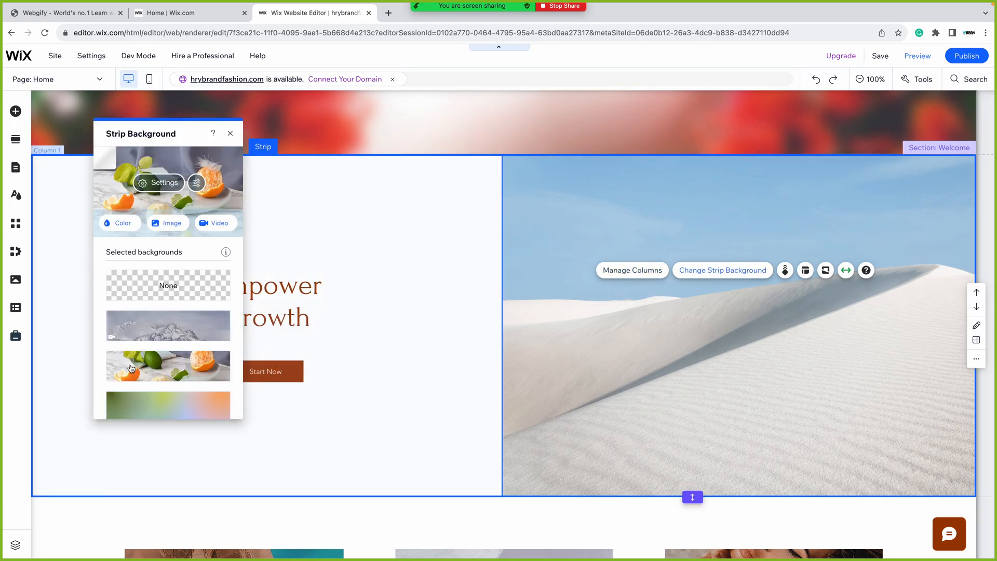
{"action": "left_click", "coordinate": [230, 133]}
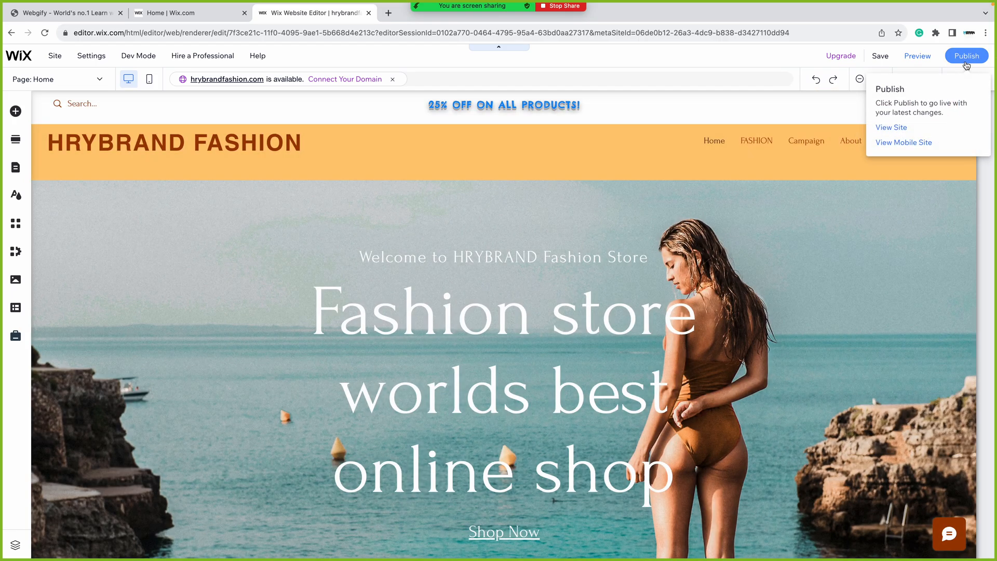
- Publish the home page's new Empower Growth section to the live site
{"action": "left_click", "coordinate": [967, 55]}
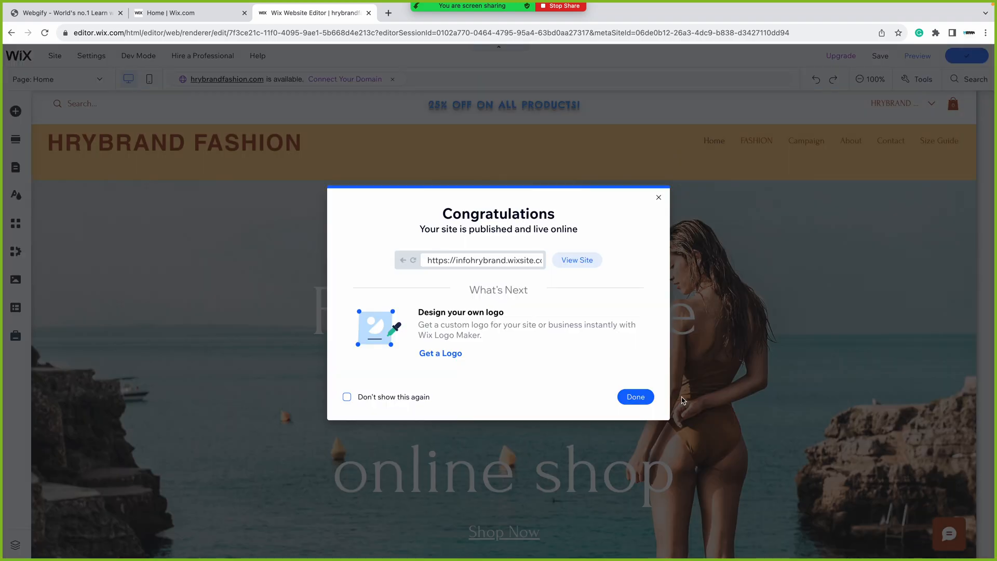
{"action": "left_click", "coordinate": [635, 397]}
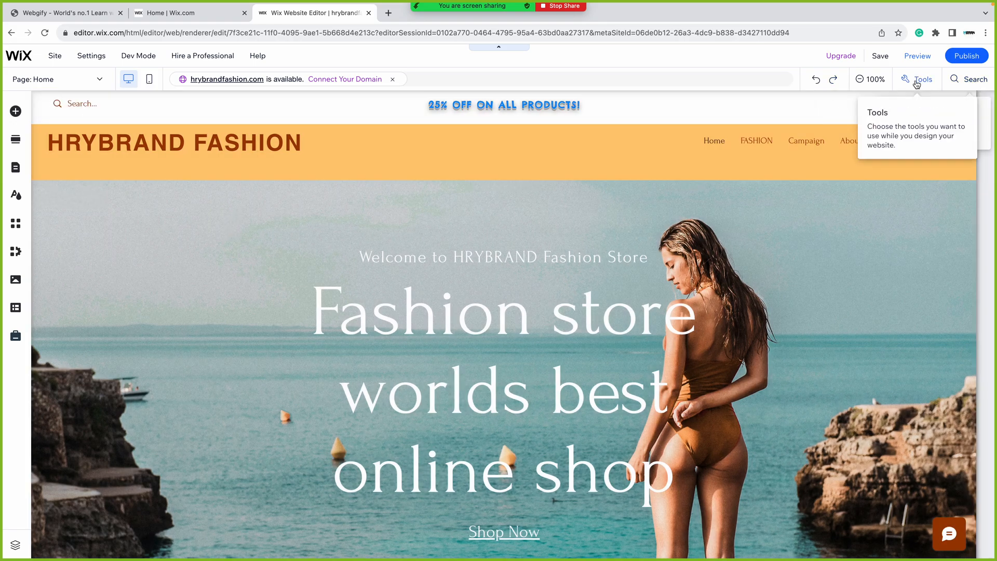
- Check the available editor display tools, and review the home page's layout zoomed out to 50%
{"action": "left_click", "coordinate": [917, 81]}
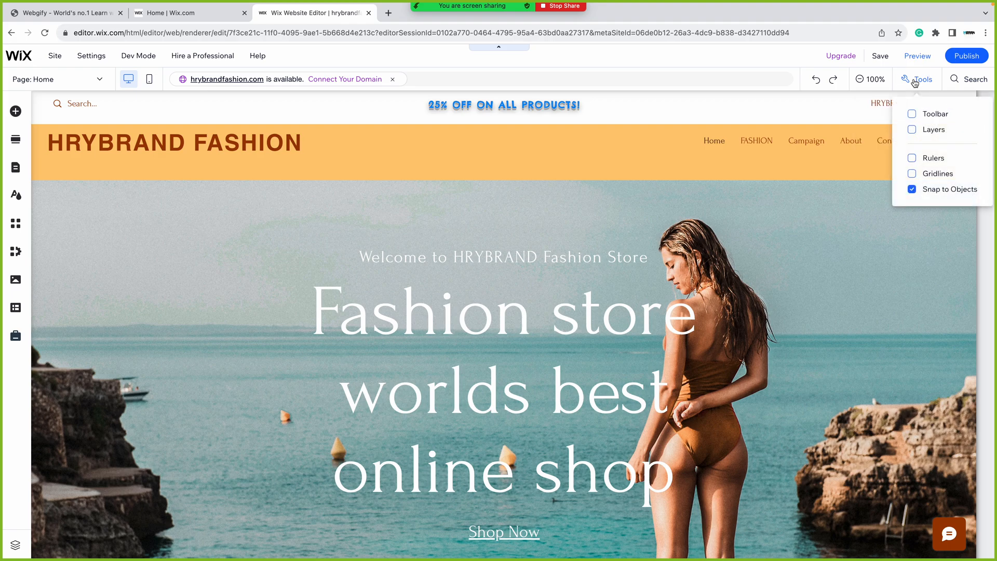
{"action": "left_click", "coordinate": [862, 80]}
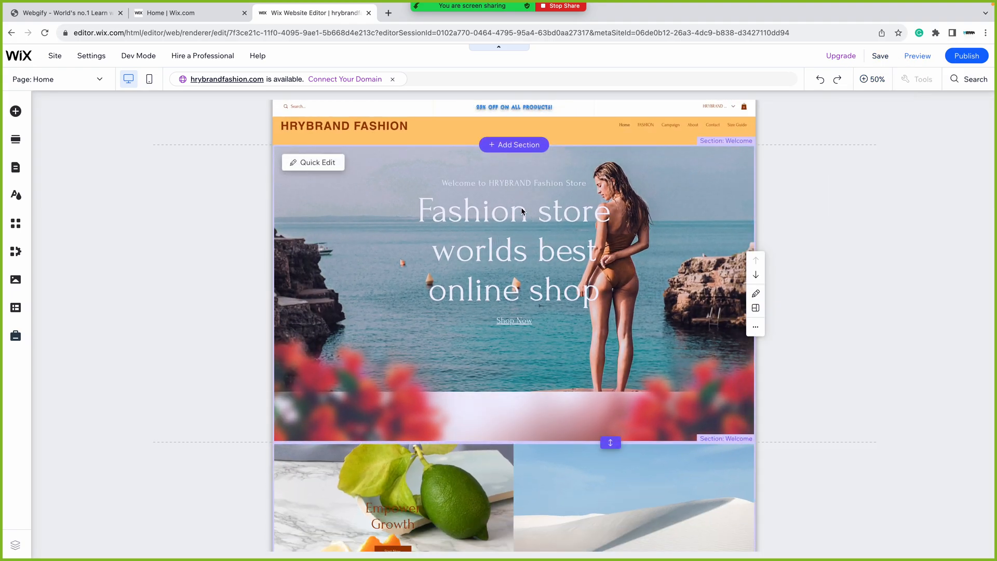
{"action": "scroll", "coordinate": [522, 210], "scroll_direction": "down", "scroll_amount": 10}
{"action": "scroll", "coordinate": [521, 210], "scroll_direction": "up", "scroll_amount": 5}
{"action": "scroll", "coordinate": [521, 210], "scroll_direction": "up", "scroll_amount": 5}
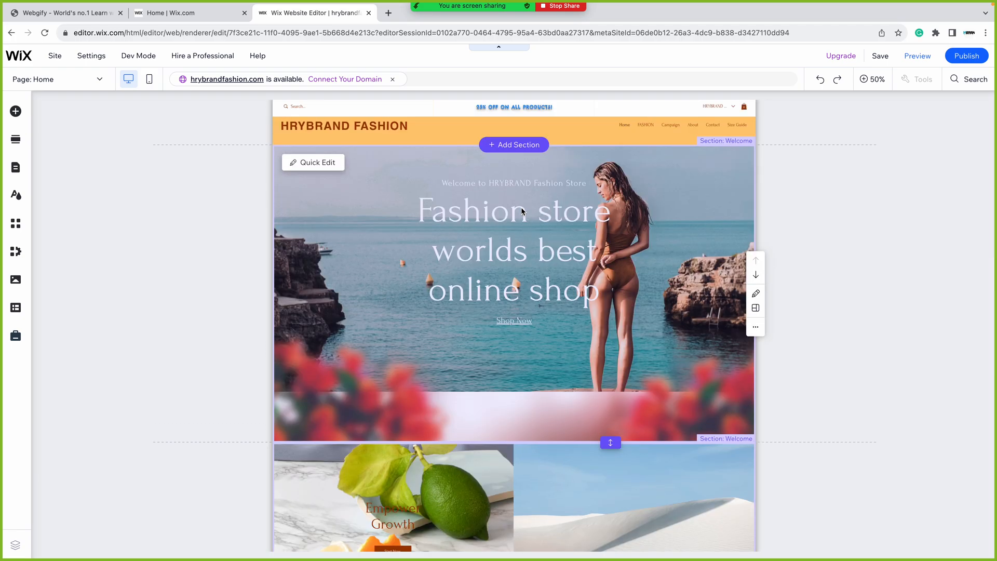